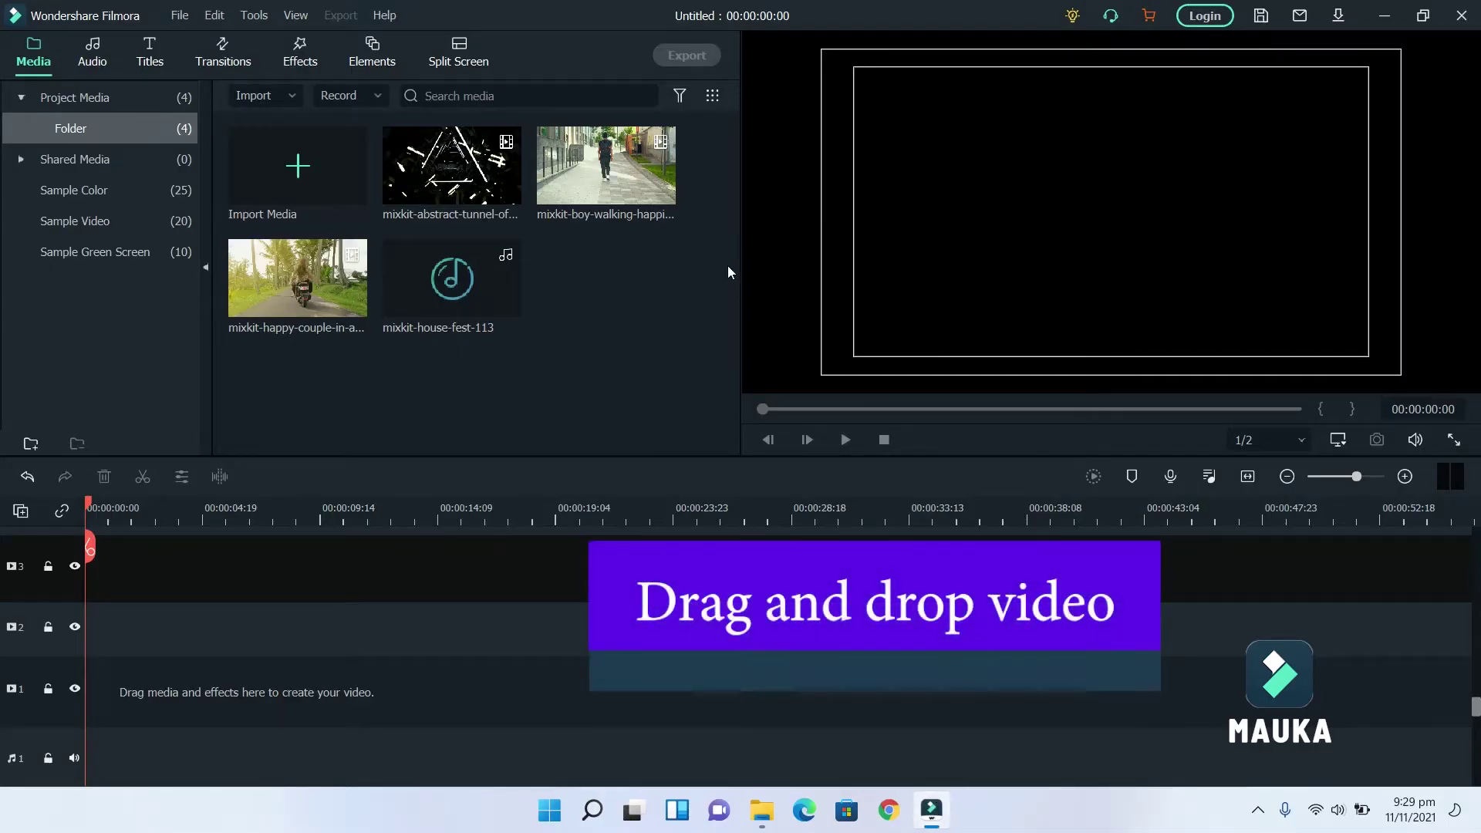
# Place the mixkit boy-walking clip at 00:00 on video track 1 and preview it.
pyautogui.moveTo(624, 209)
pyautogui.moveTo(624, 216); pyautogui.dragTo(83, 685)
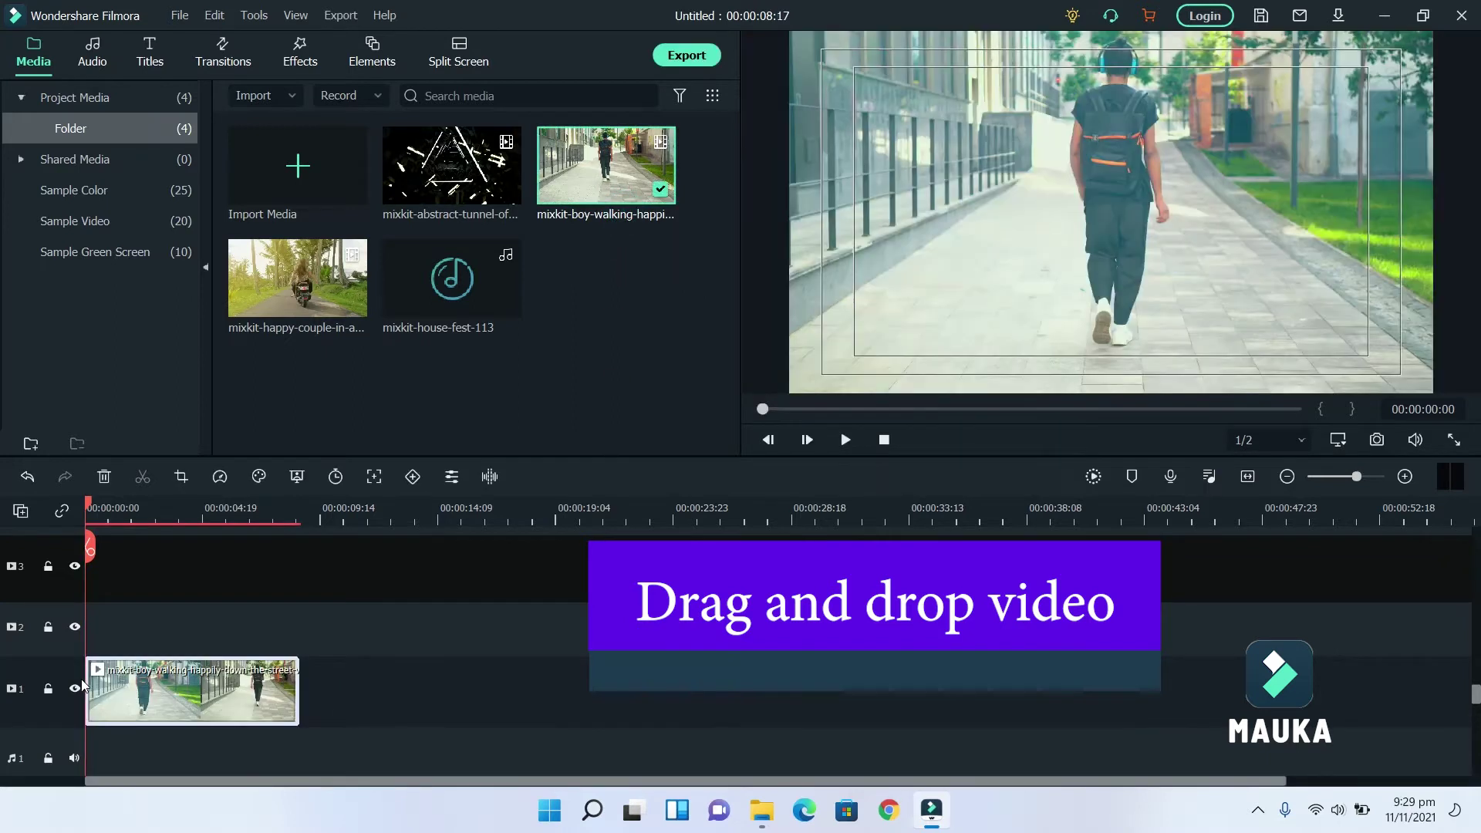
pyautogui.click(845, 441)
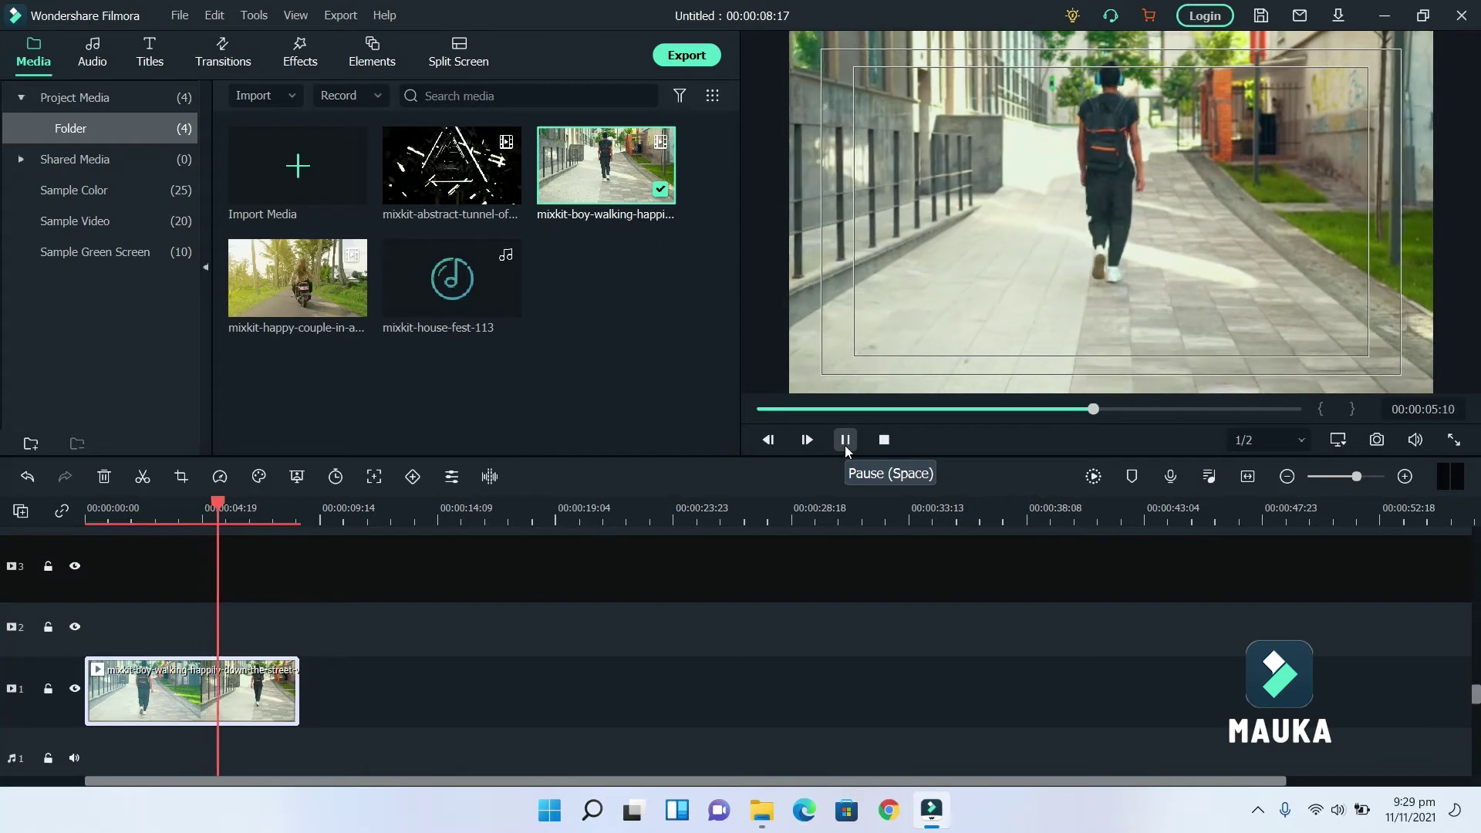
pyautogui.click(844, 446)
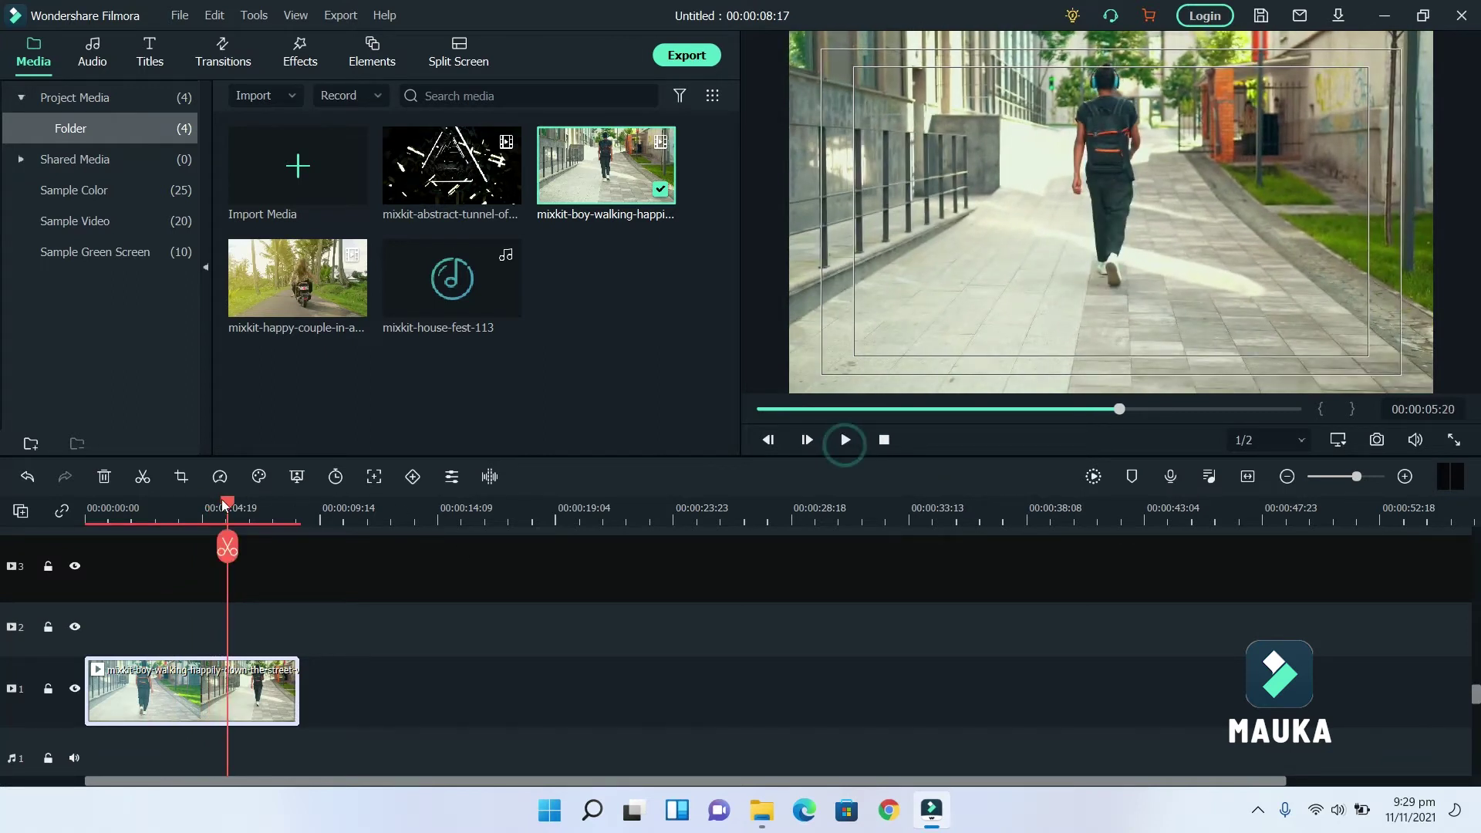
# Apply the AI Portrait Human Segmentation effect to the walking clip as a trial.
pyautogui.moveTo(224, 505); pyautogui.dragTo(158, 505)
pyautogui.click(299, 57)
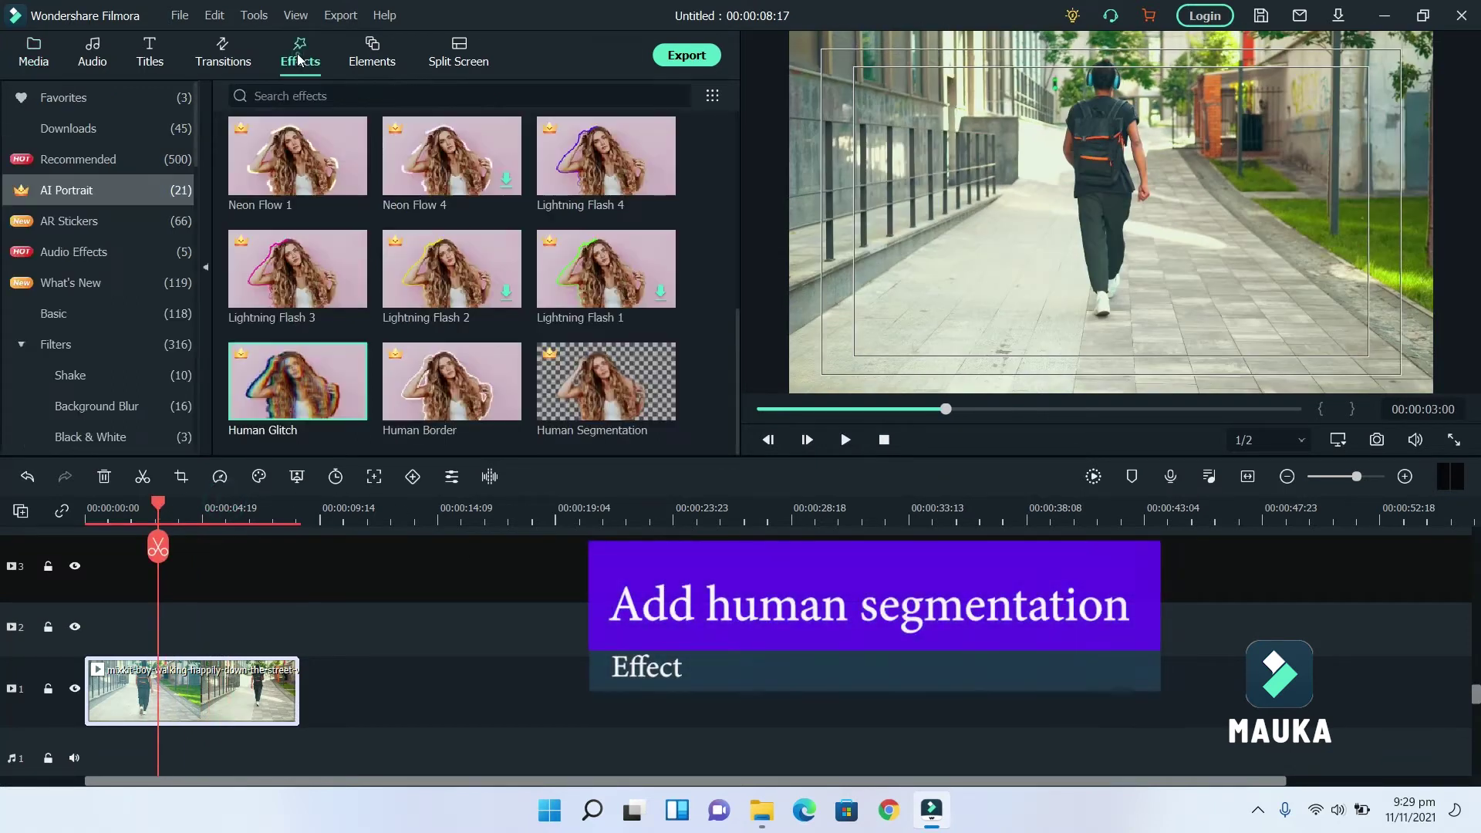
pyautogui.moveTo(598, 393); pyautogui.dragTo(184, 703)
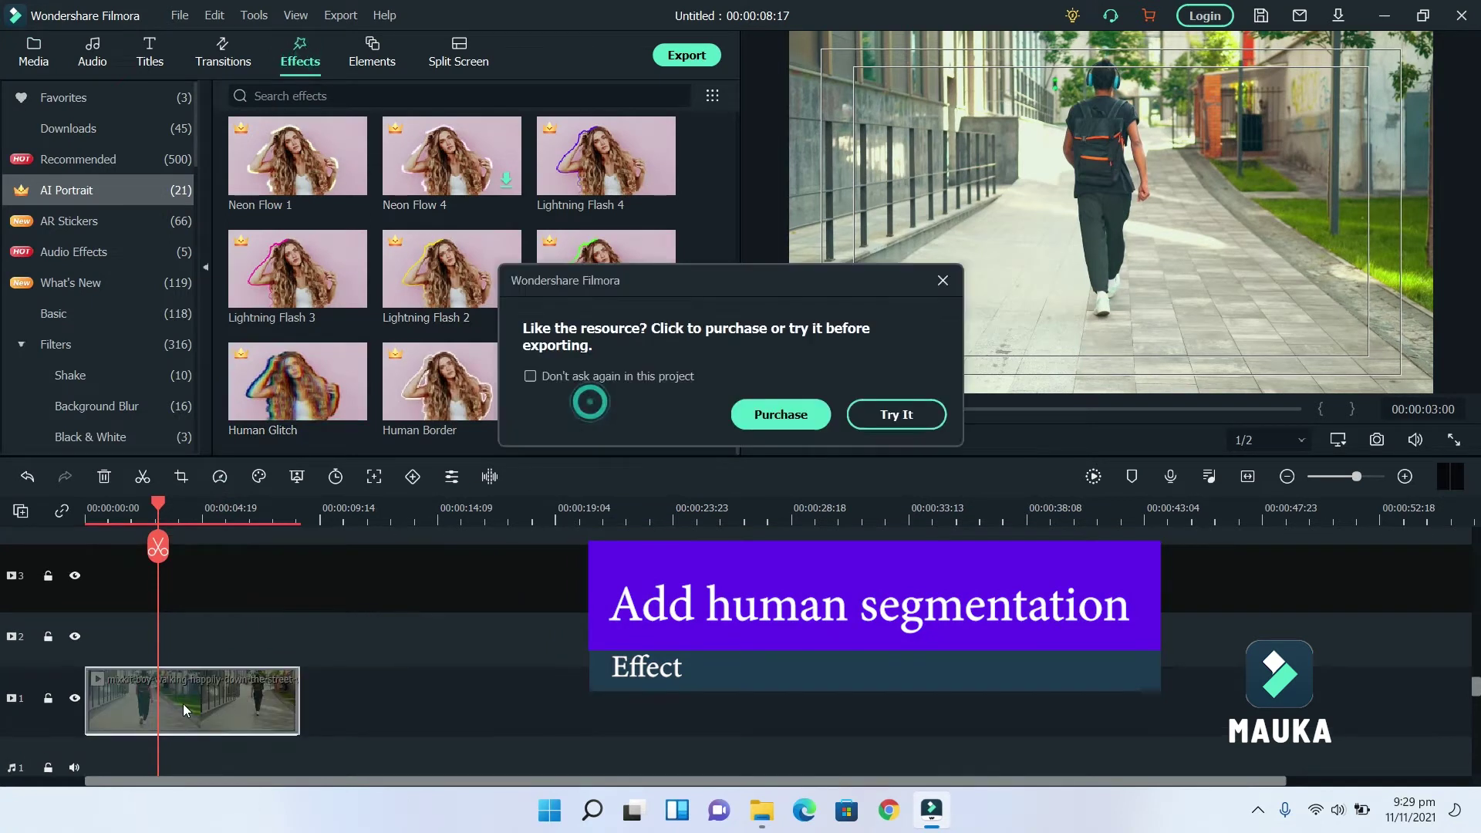
pyautogui.click(886, 414)
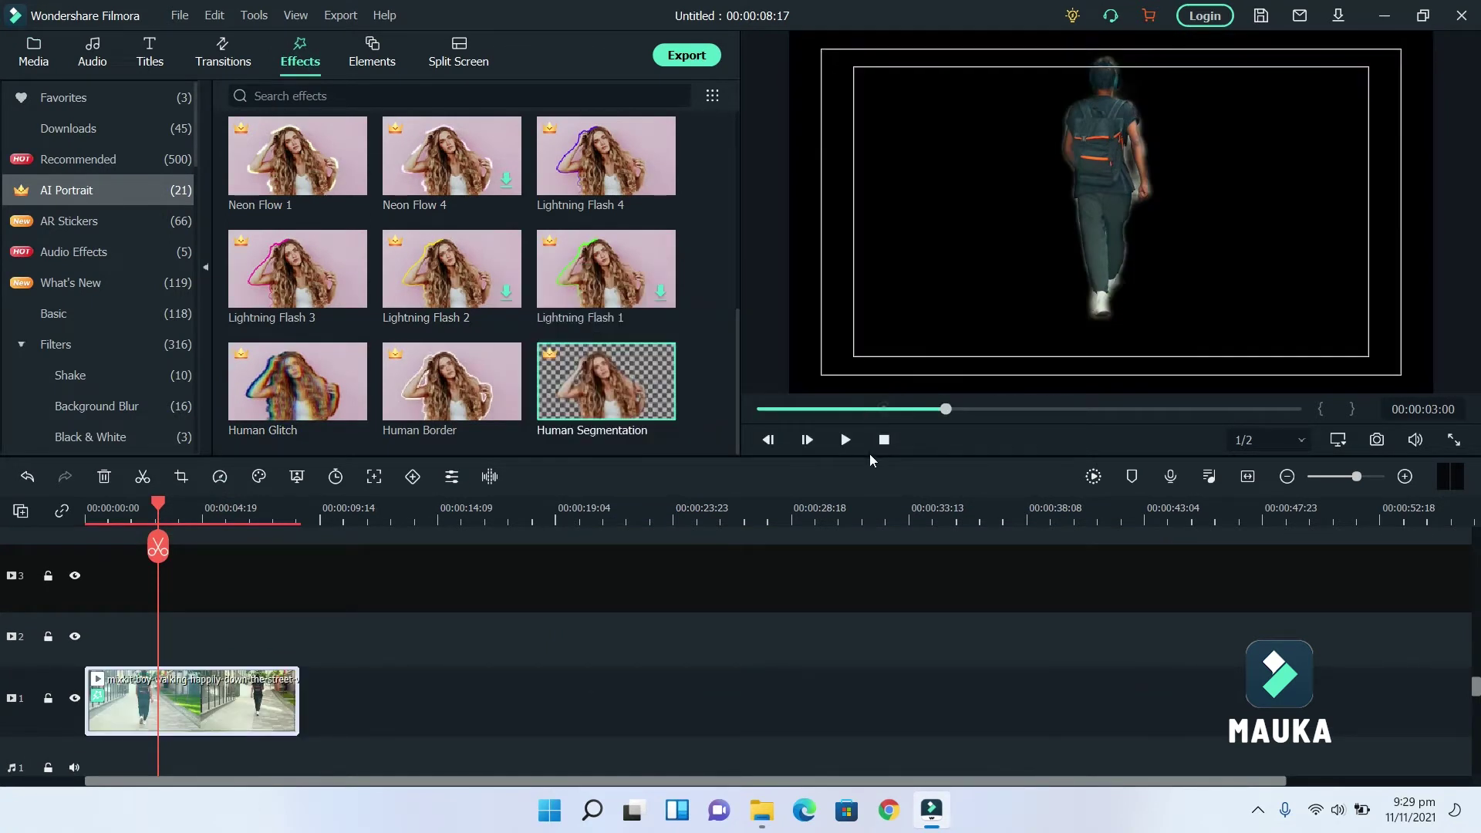
# Open the clip's Human Segmentation settings and try out Edge Thickness and Edge Feather values.
pyautogui.doubleClick(207, 719)
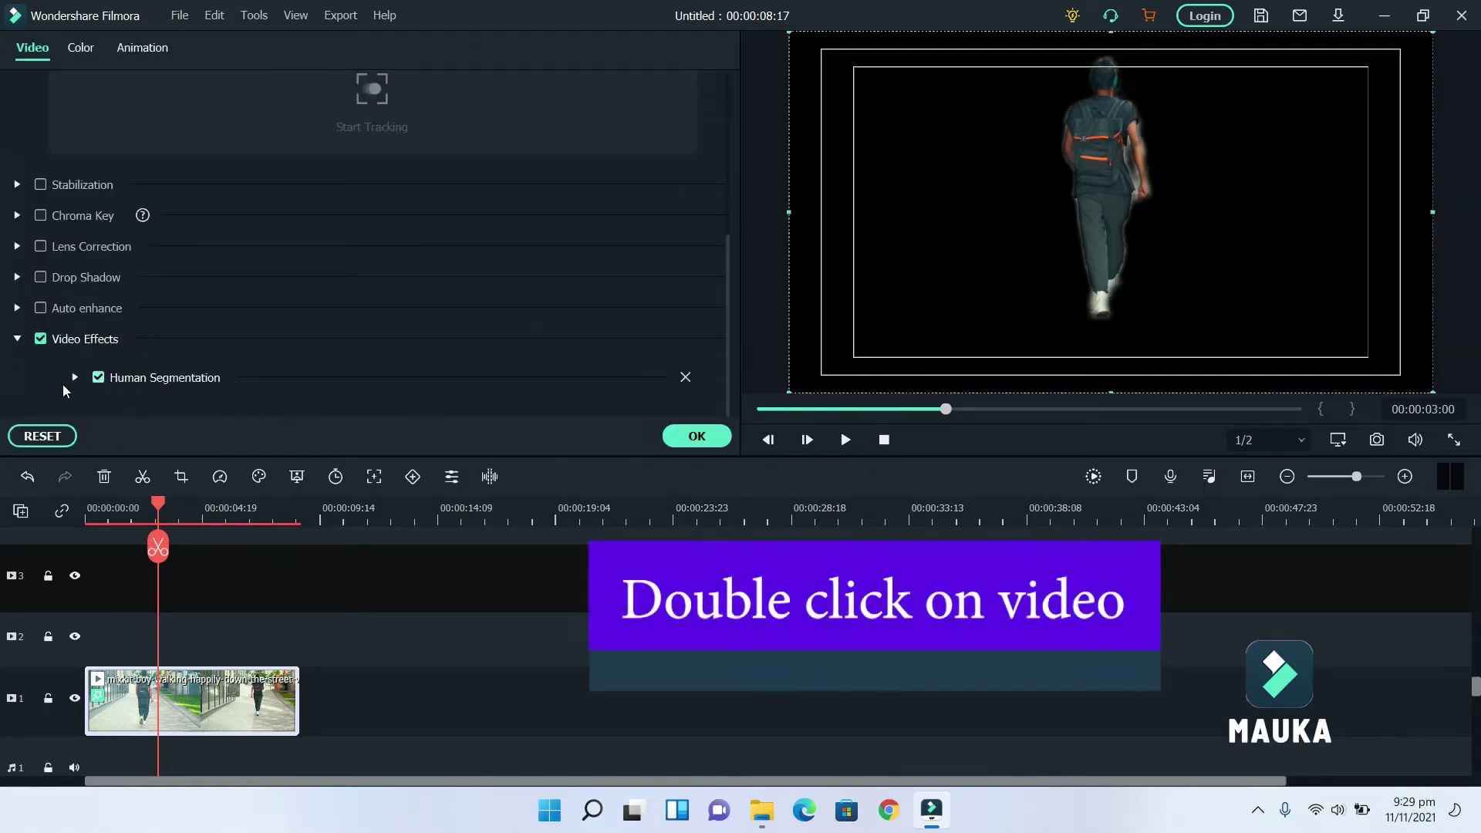
pyautogui.click(72, 377)
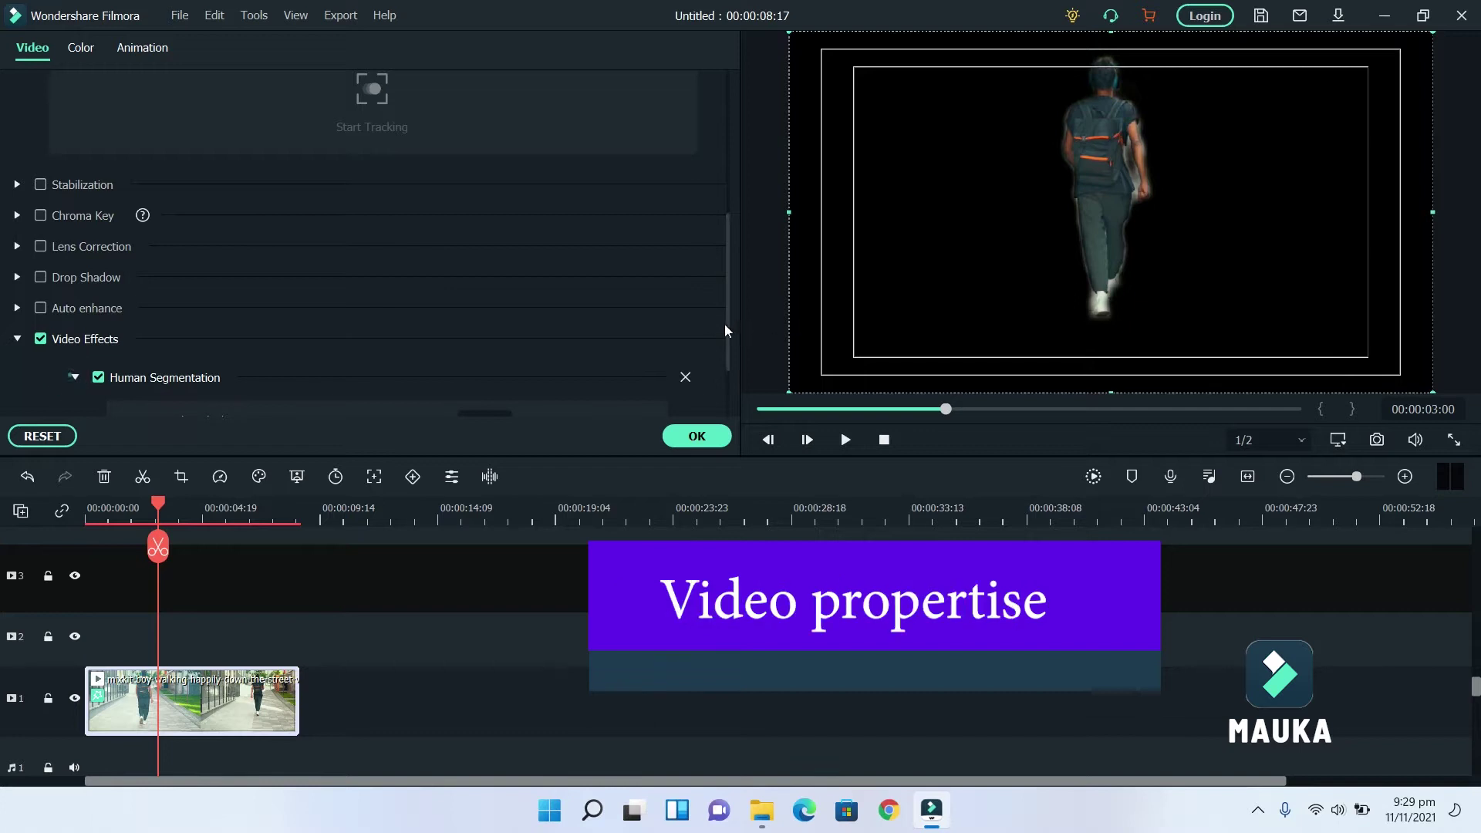
pyautogui.moveTo(725, 330); pyautogui.dragTo(723, 389)
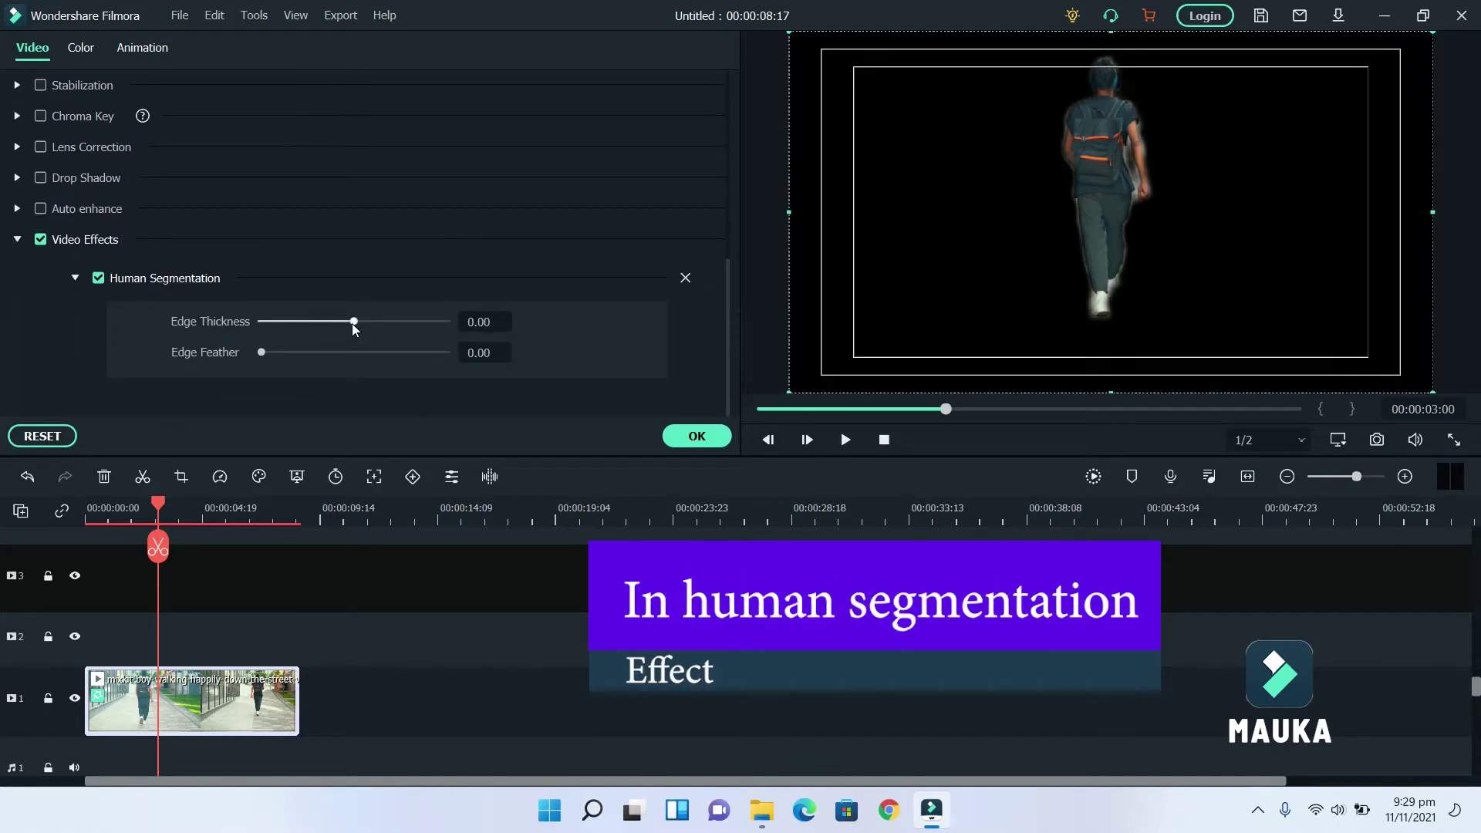
pyautogui.moveTo(354, 326); pyautogui.dragTo(357, 324)
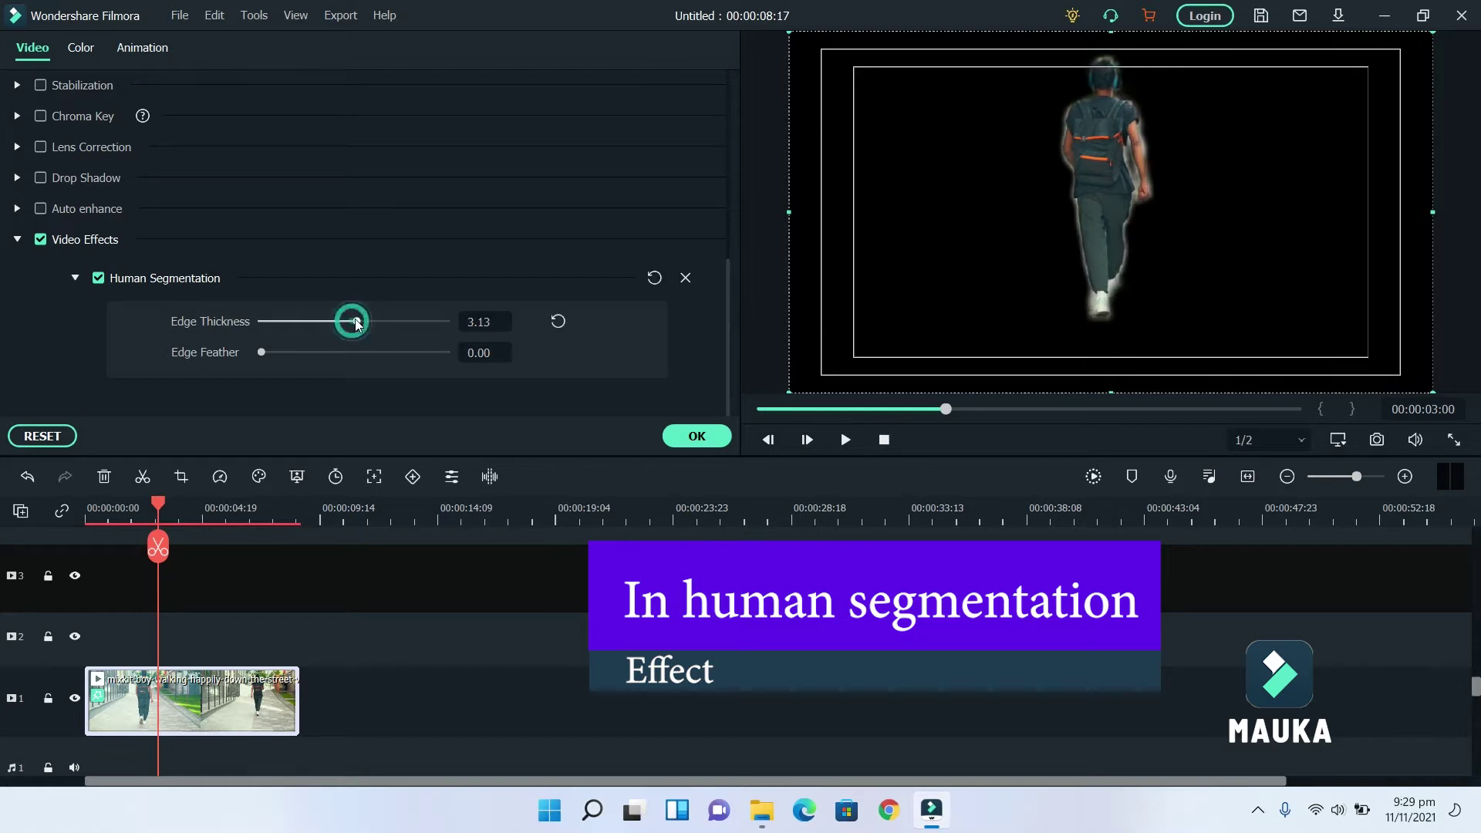
pyautogui.moveTo(357, 324); pyautogui.dragTo(362, 324)
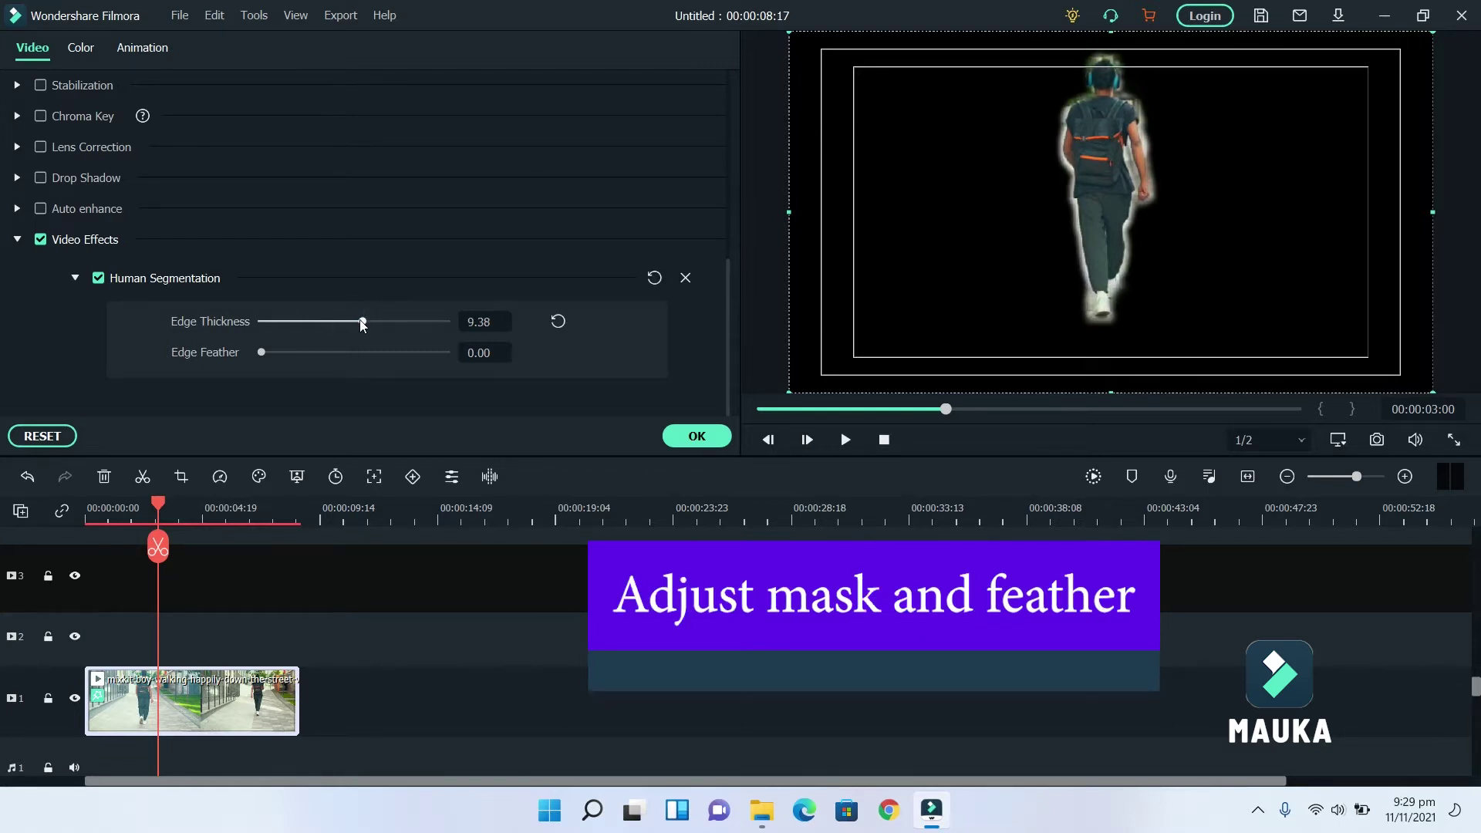
pyautogui.moveTo(362, 325); pyautogui.dragTo(358, 325)
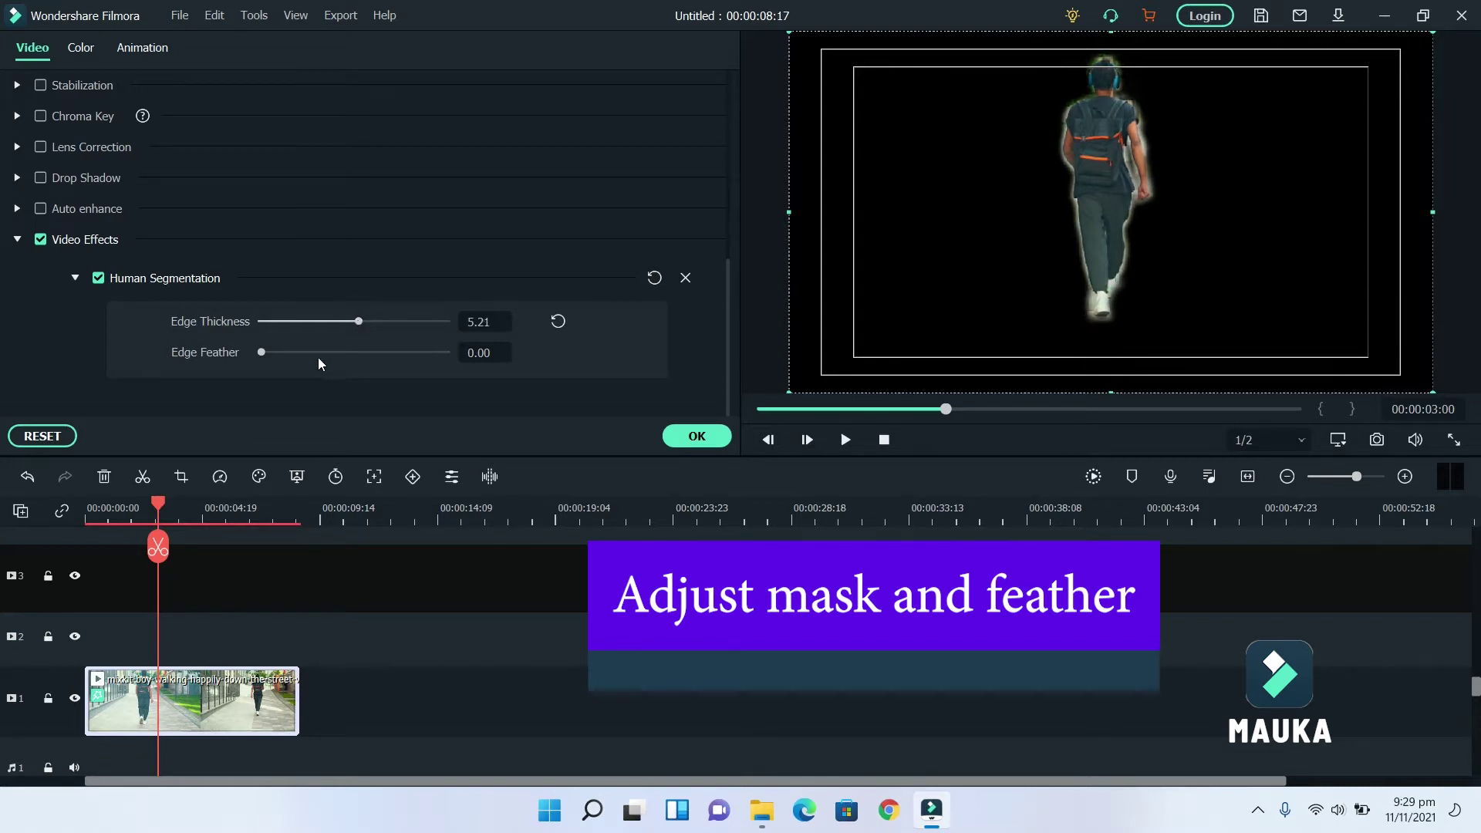
pyautogui.moveTo(263, 351)
pyautogui.mouseDown()
pyautogui.moveTo(425, 341)
pyautogui.moveTo(262, 358)
pyautogui.moveTo(284, 351)
pyautogui.mouseUp()
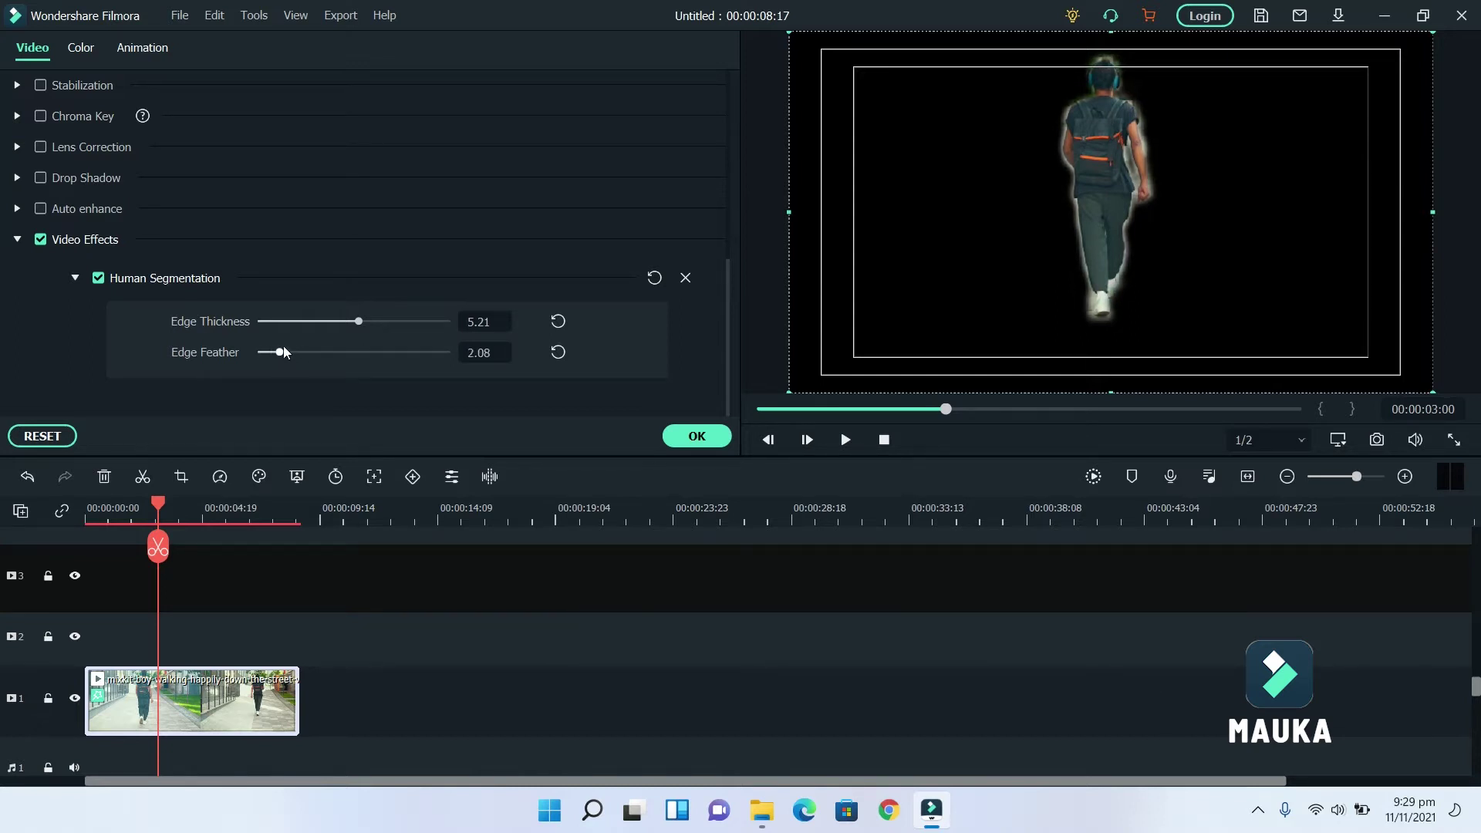
pyautogui.click(359, 322)
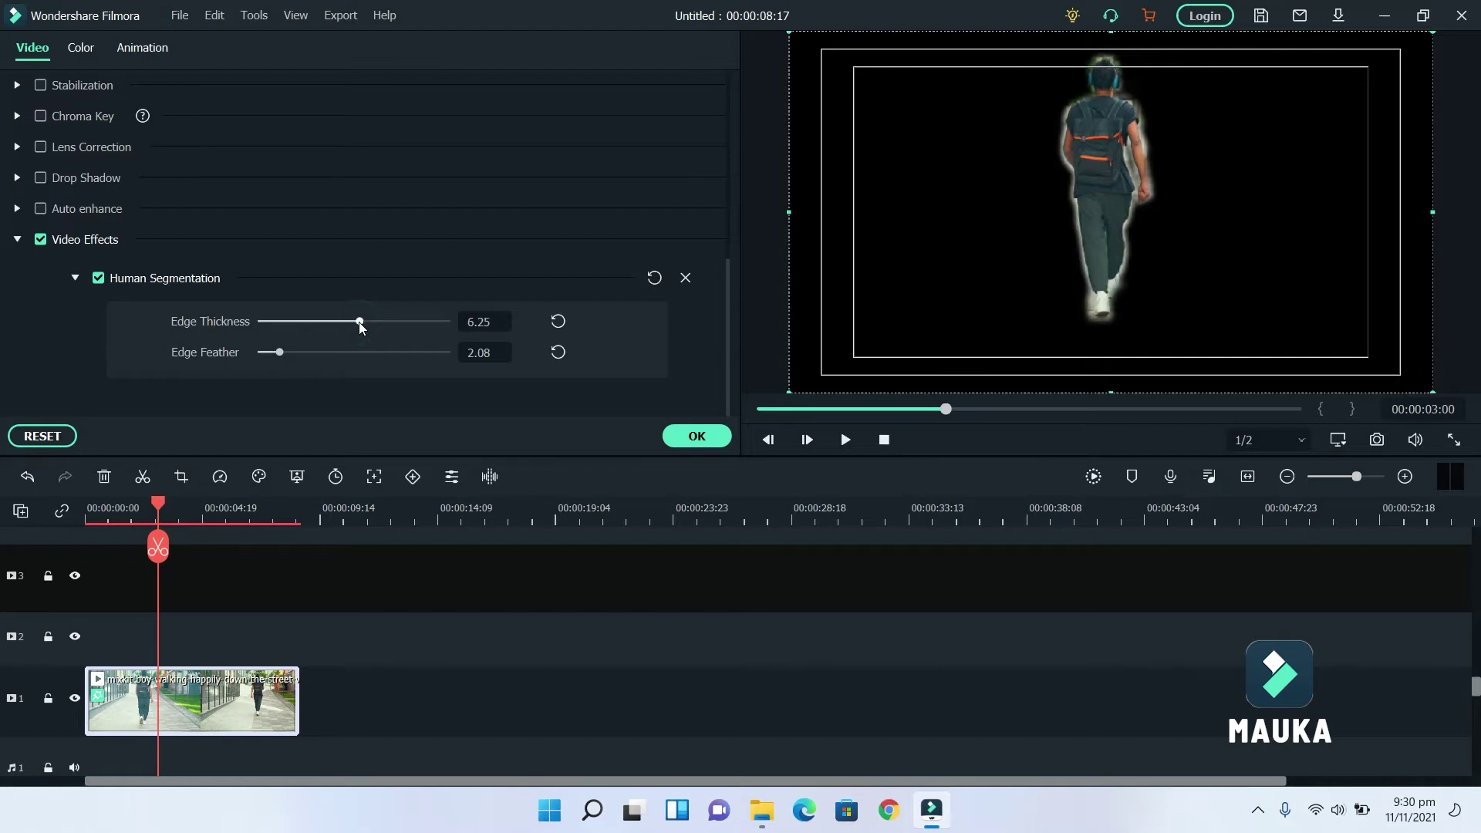
pyautogui.moveTo(359, 322); pyautogui.dragTo(355, 322)
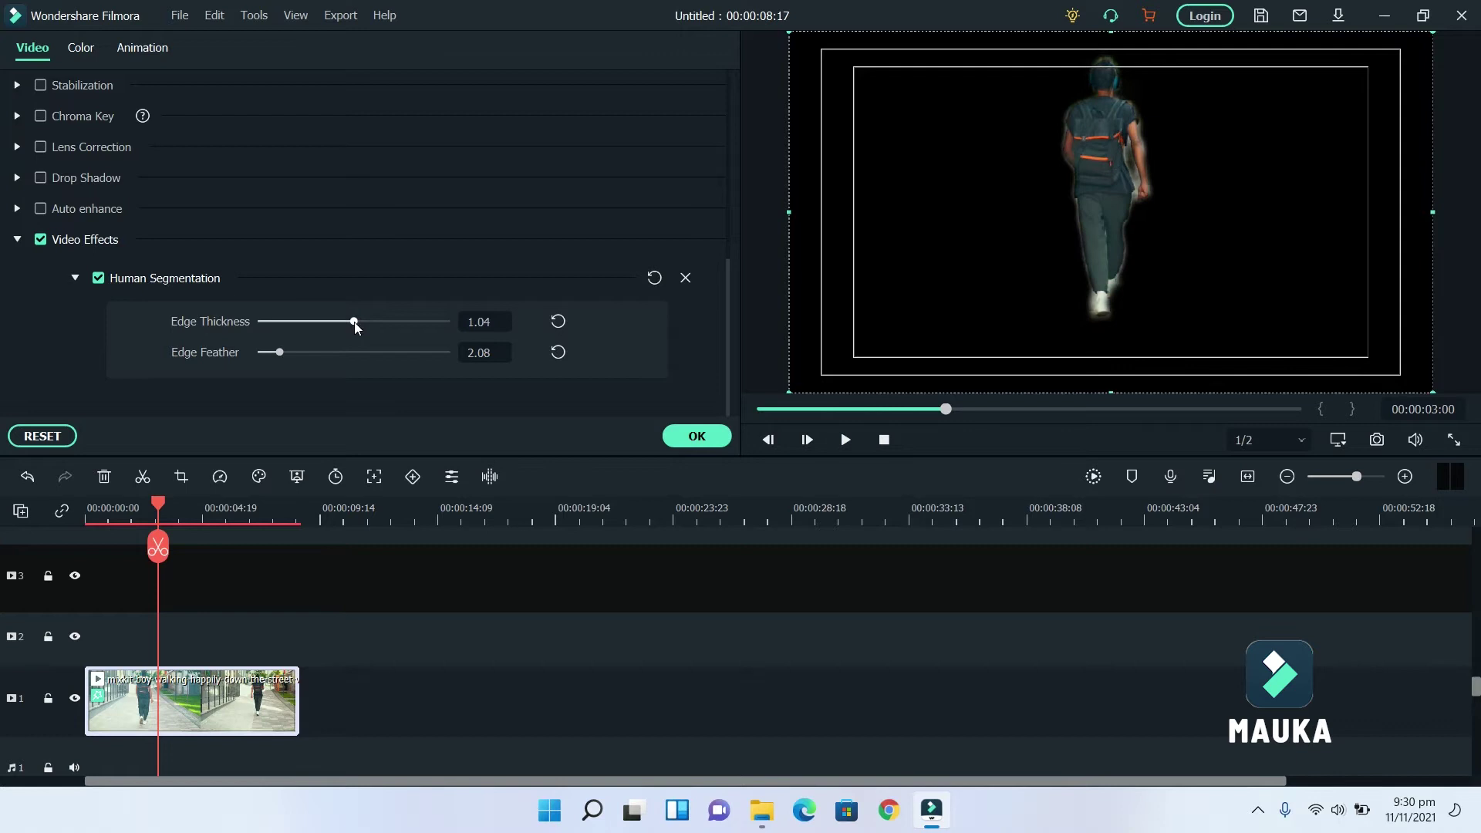
# Set Edge Feather to 7.92 and preview the softened outline.
pyautogui.click(281, 352)
pyautogui.moveTo(276, 353); pyautogui.dragTo(336, 353)
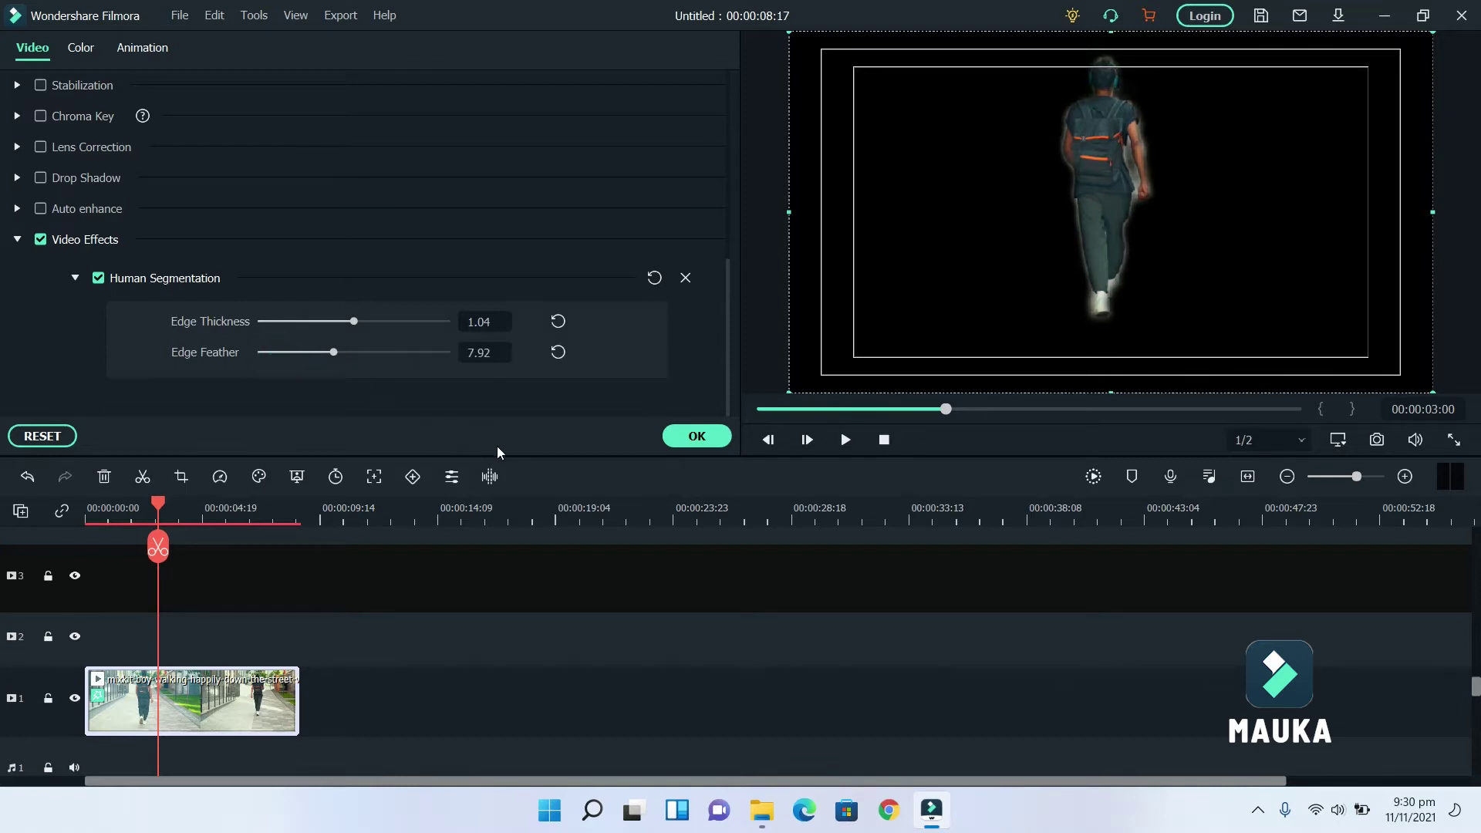
pyautogui.click(845, 443)
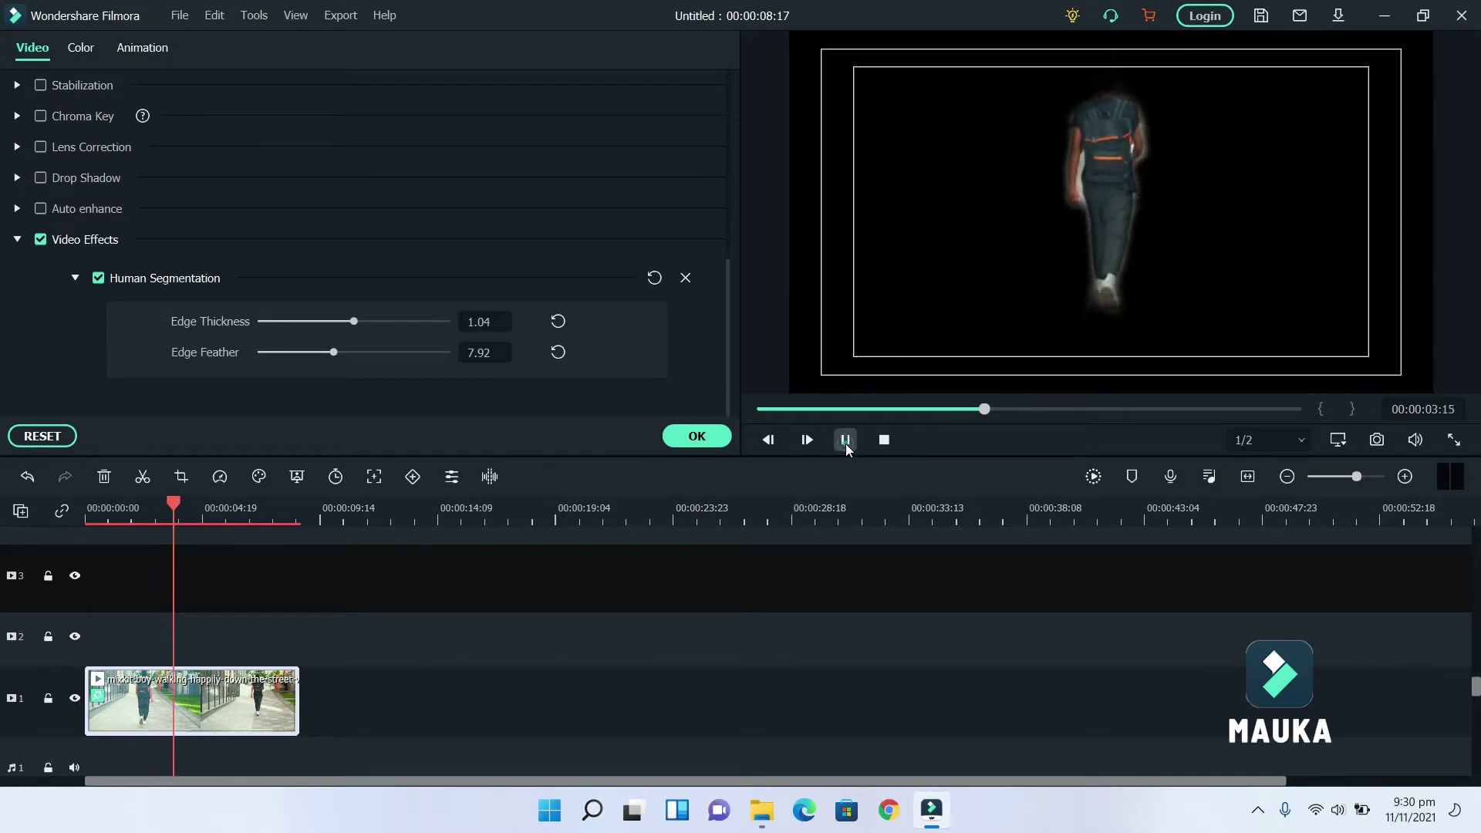
pyautogui.click(846, 441)
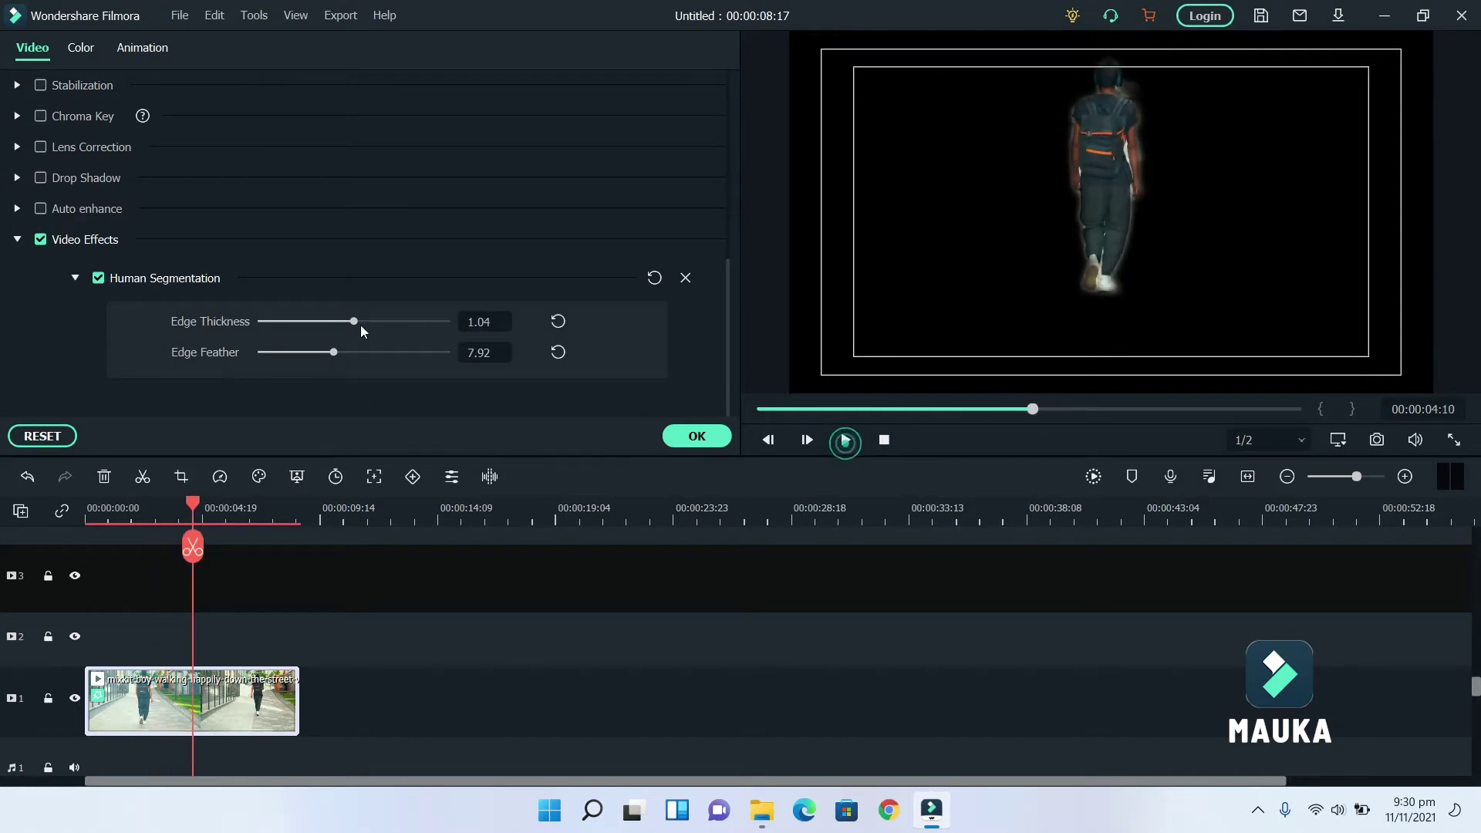
# Reset Edge Thickness and raise it to 5.21.
pyautogui.click(355, 321)
pyautogui.moveTo(355, 321); pyautogui.dragTo(357, 321)
pyautogui.click(358, 321)
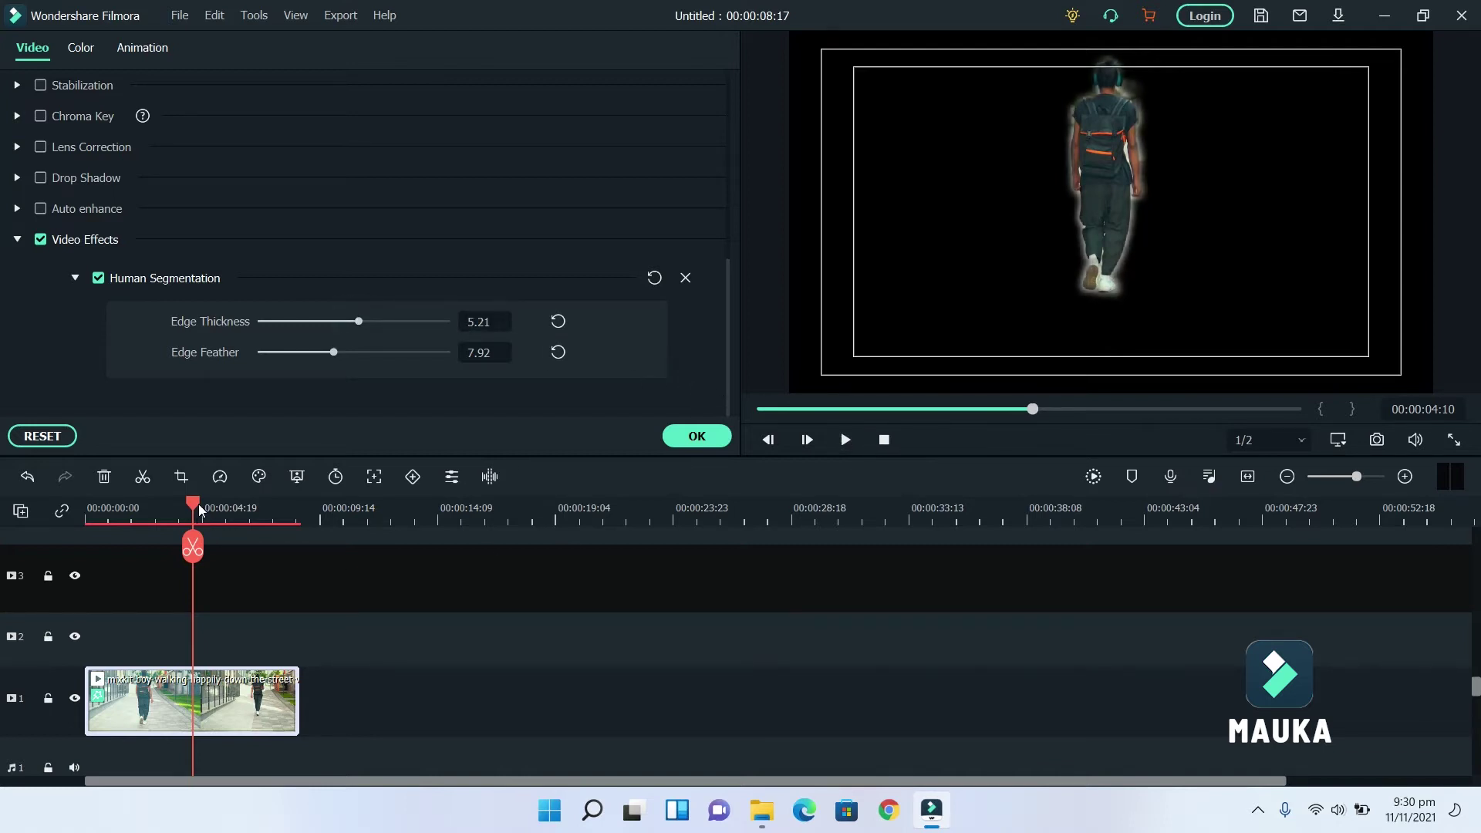
pyautogui.moveTo(199, 509); pyautogui.dragTo(86, 510)
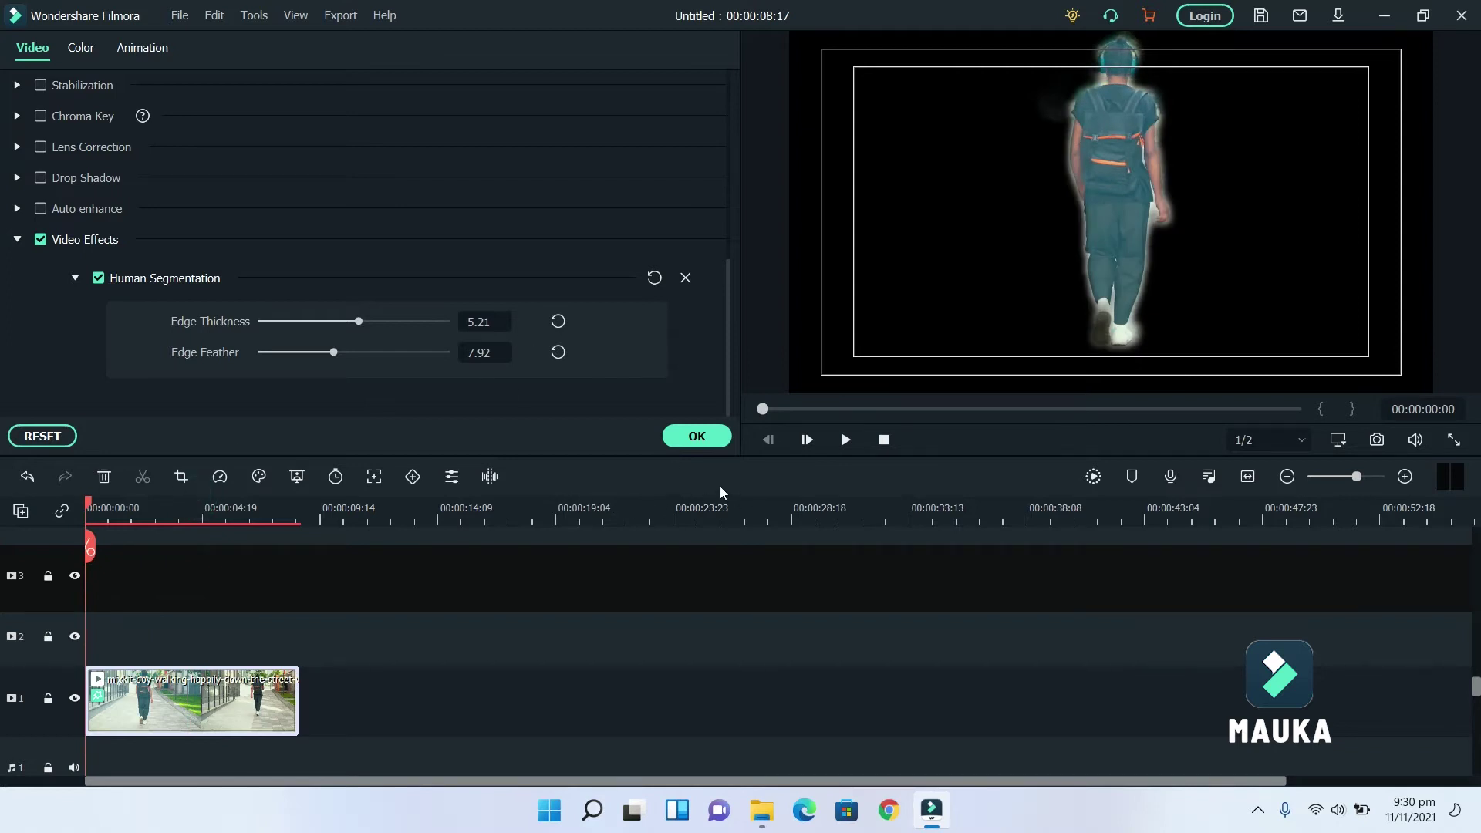
# Confirm the edge settings, review playback, and drop Human Glitch onto the clip at about 00:00:03:15.
pyautogui.click(696, 435)
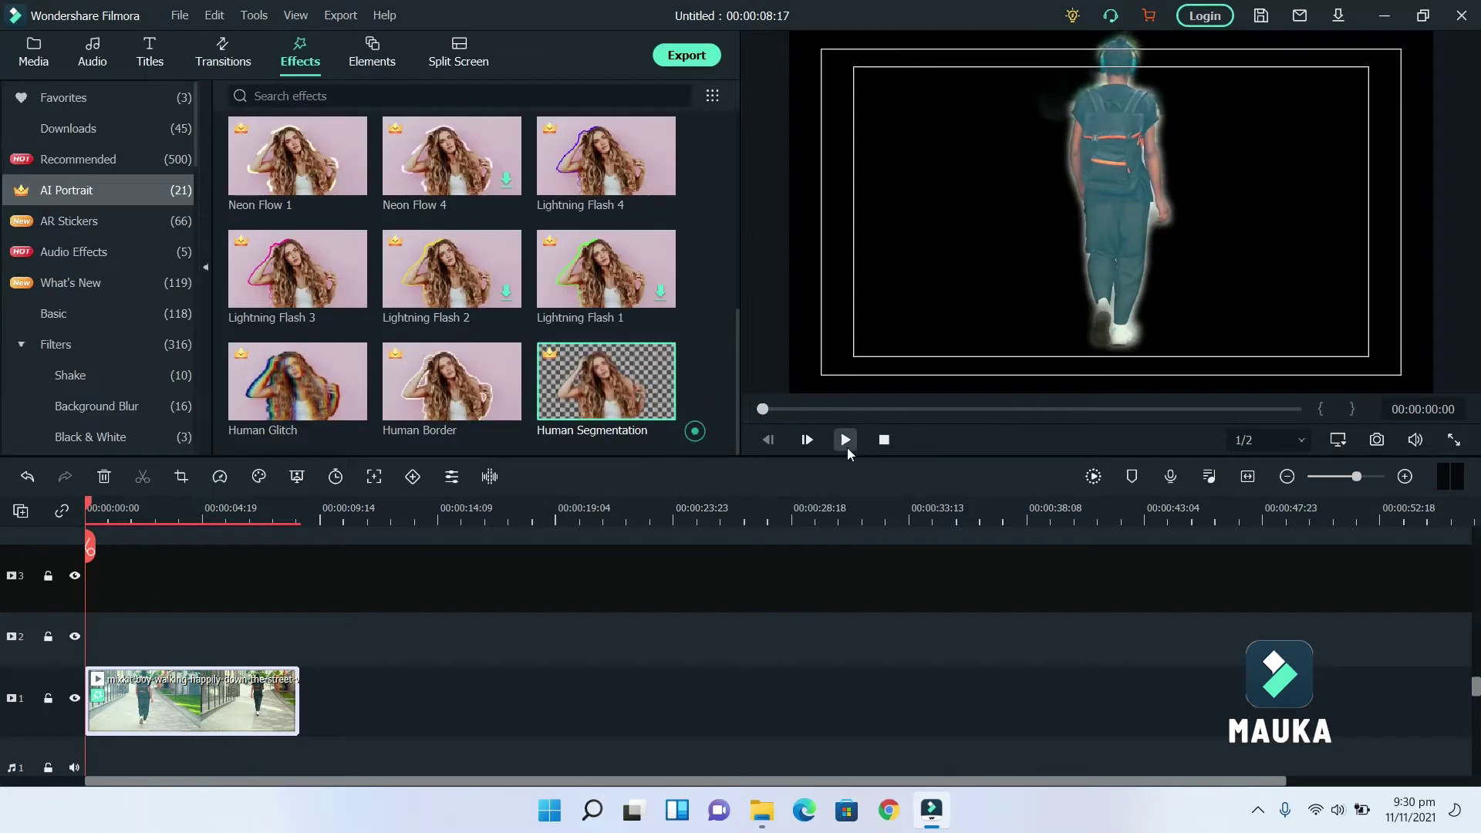
pyautogui.click(847, 445)
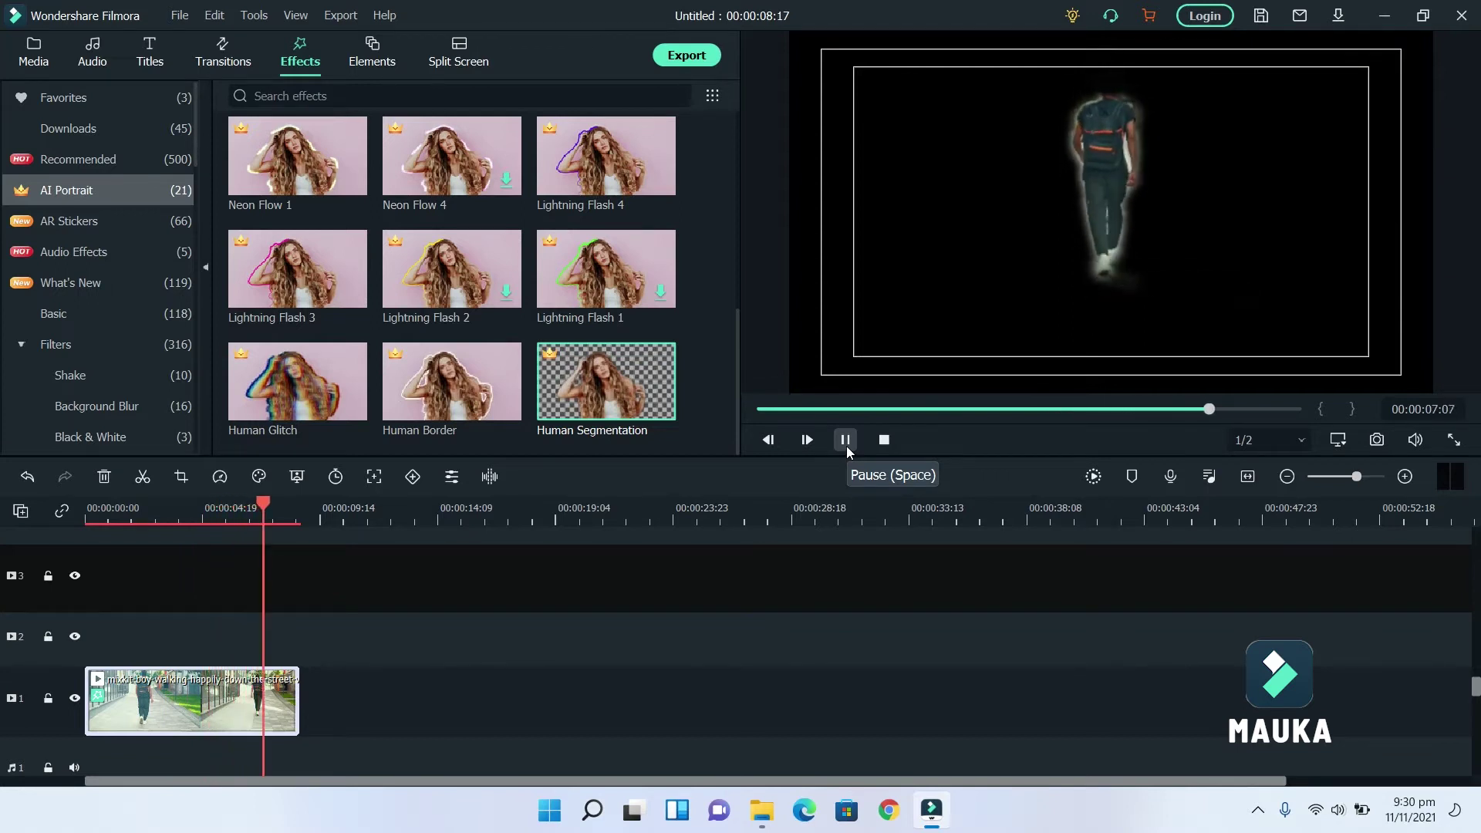
pyautogui.click(845, 446)
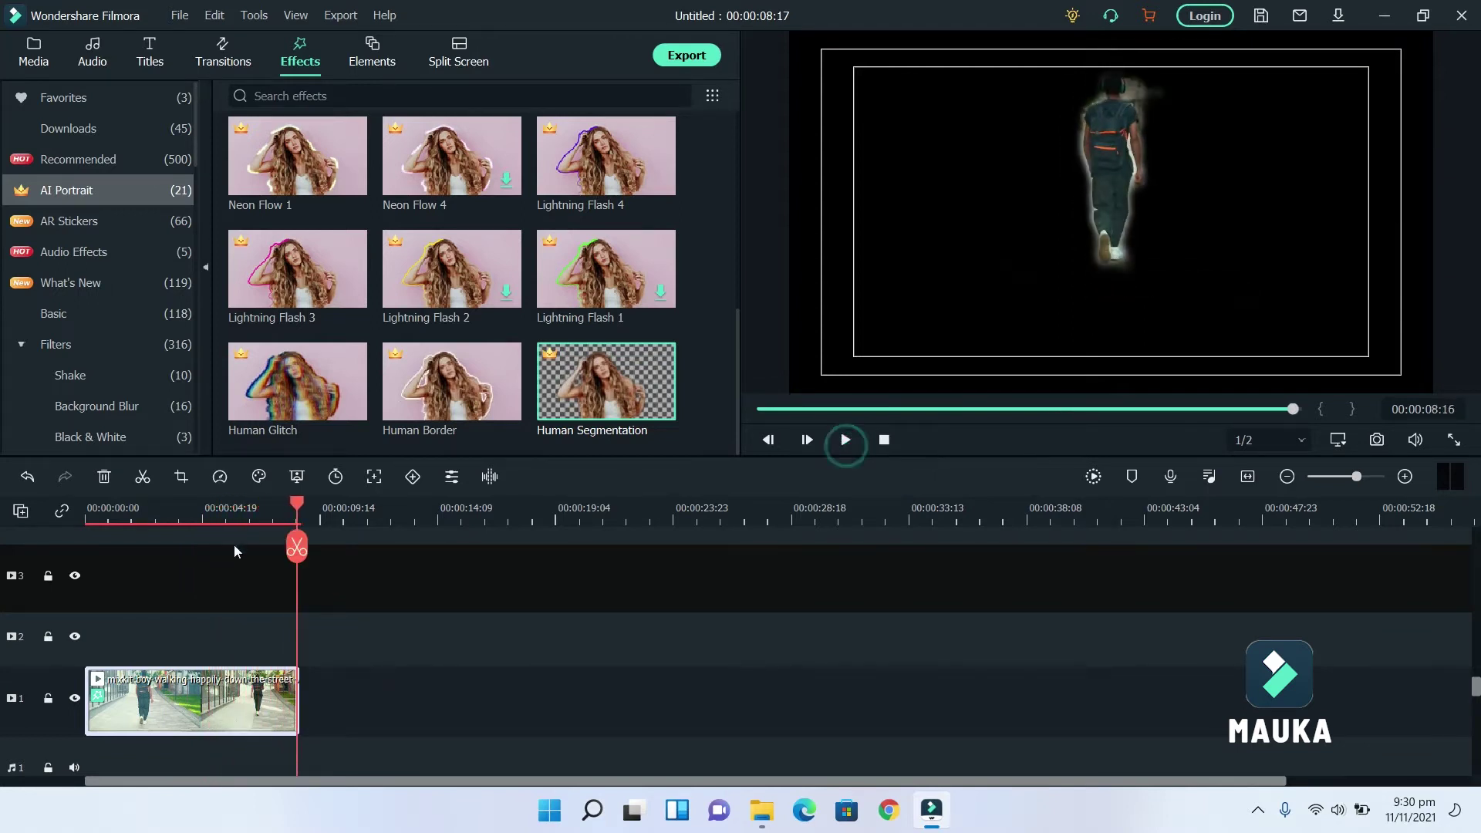
pyautogui.click(173, 698)
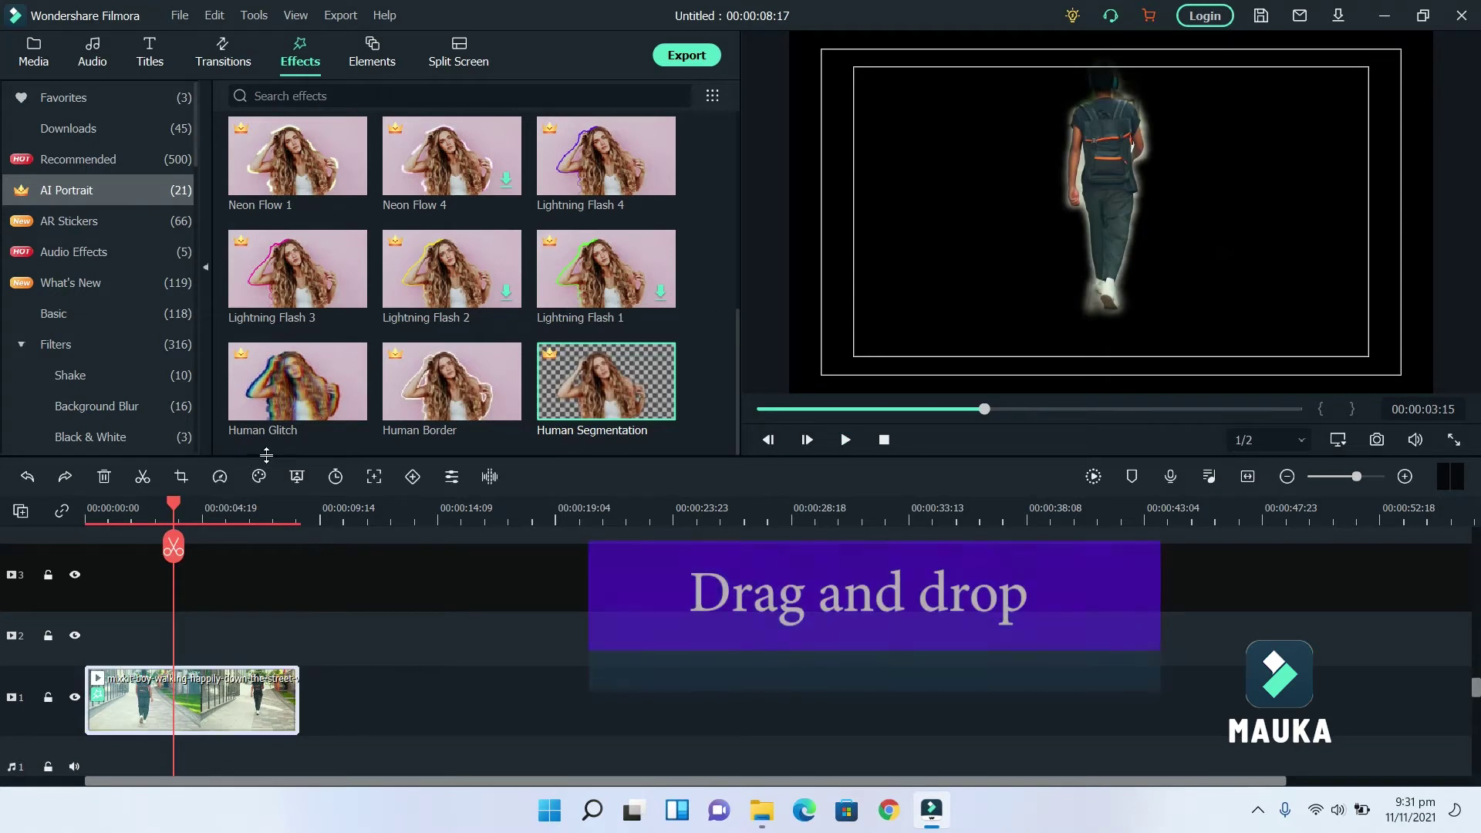
pyautogui.moveTo(303, 381); pyautogui.dragTo(193, 681)
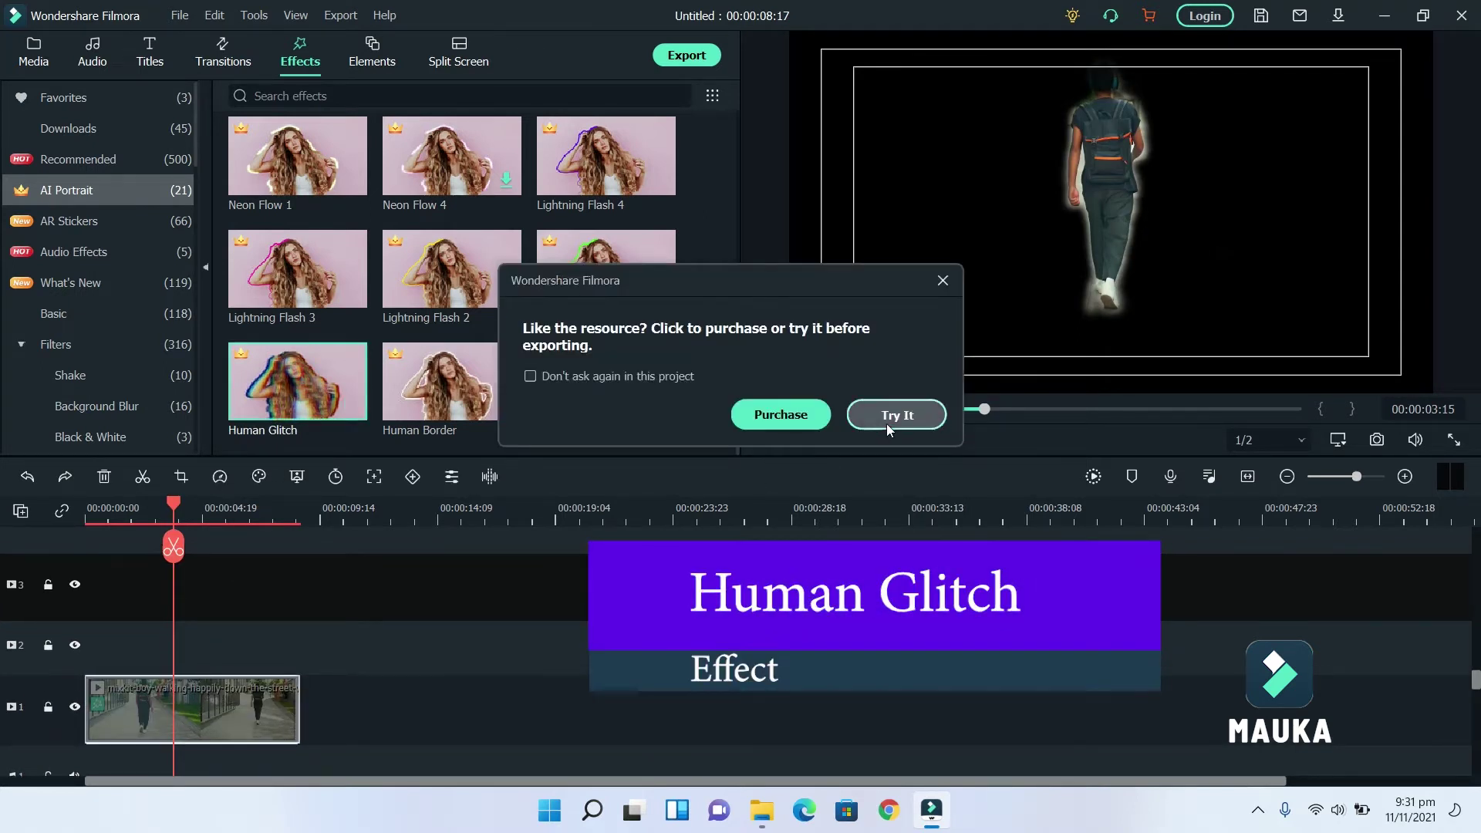
# Start the Human Glitch trial and play the clip to check the RGB glitch echoes.
pyautogui.click(886, 423)
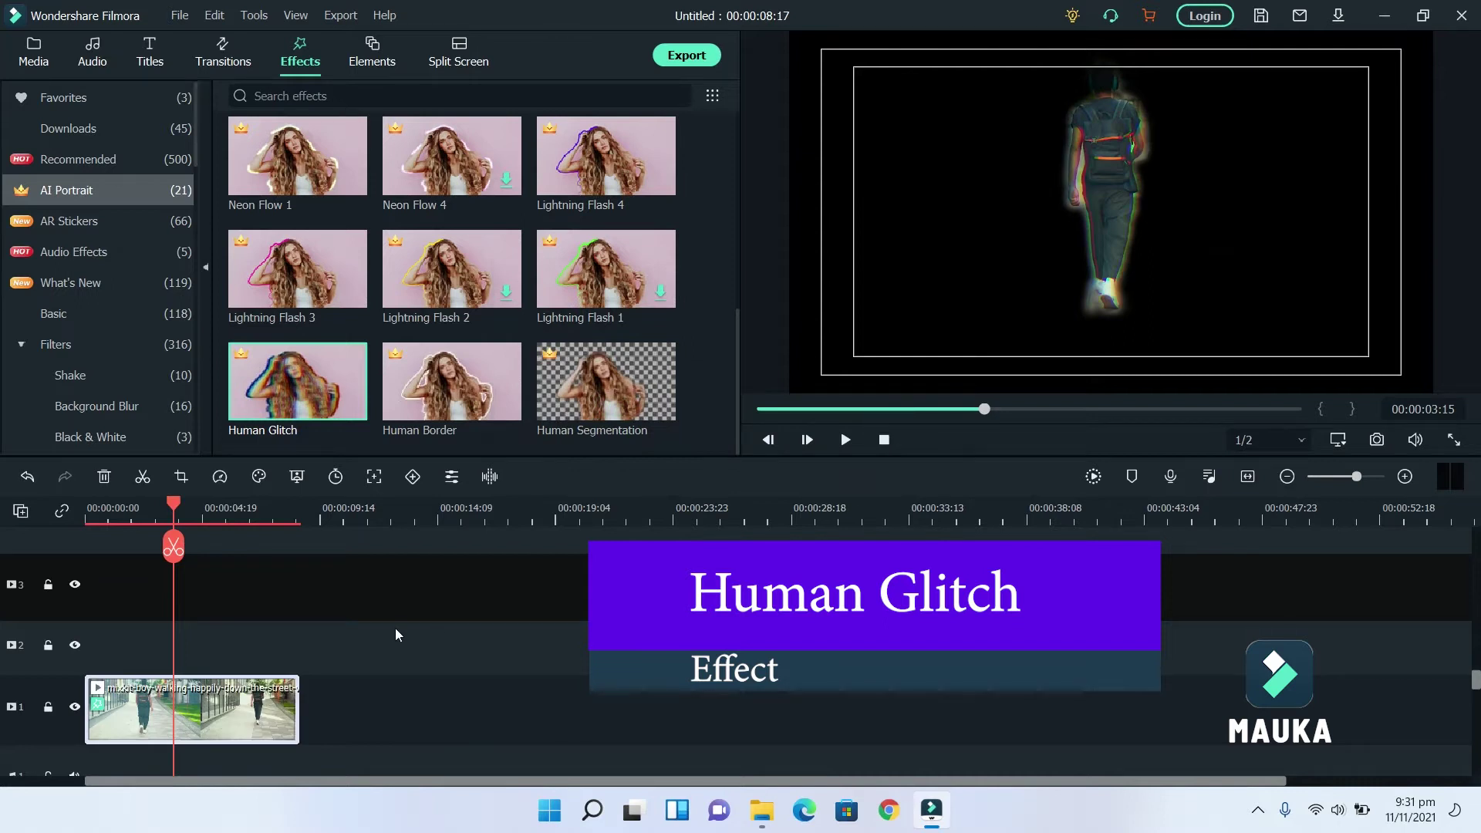
pyautogui.moveTo(175, 508); pyautogui.dragTo(86, 509)
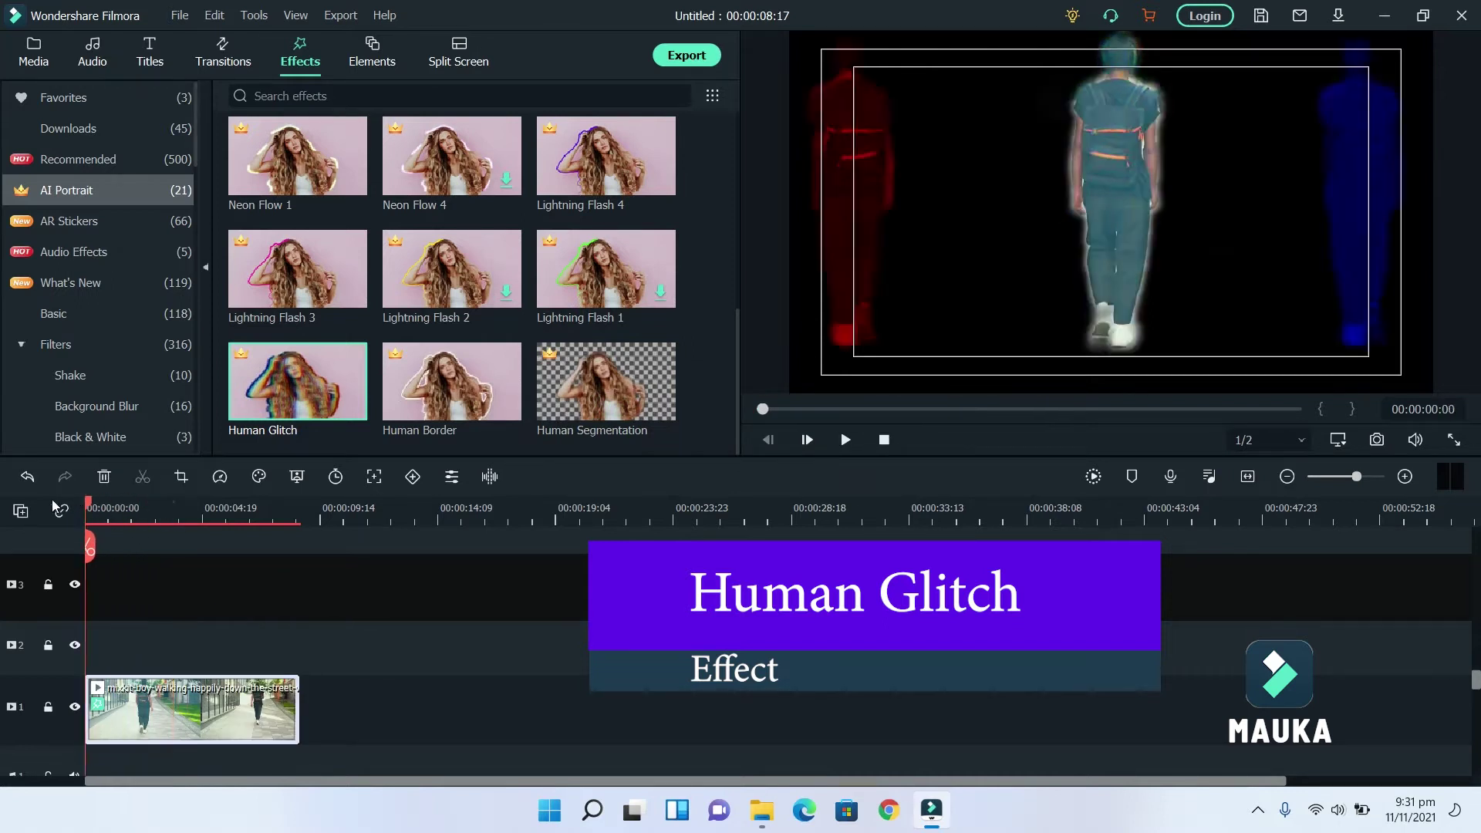
pyautogui.click(846, 440)
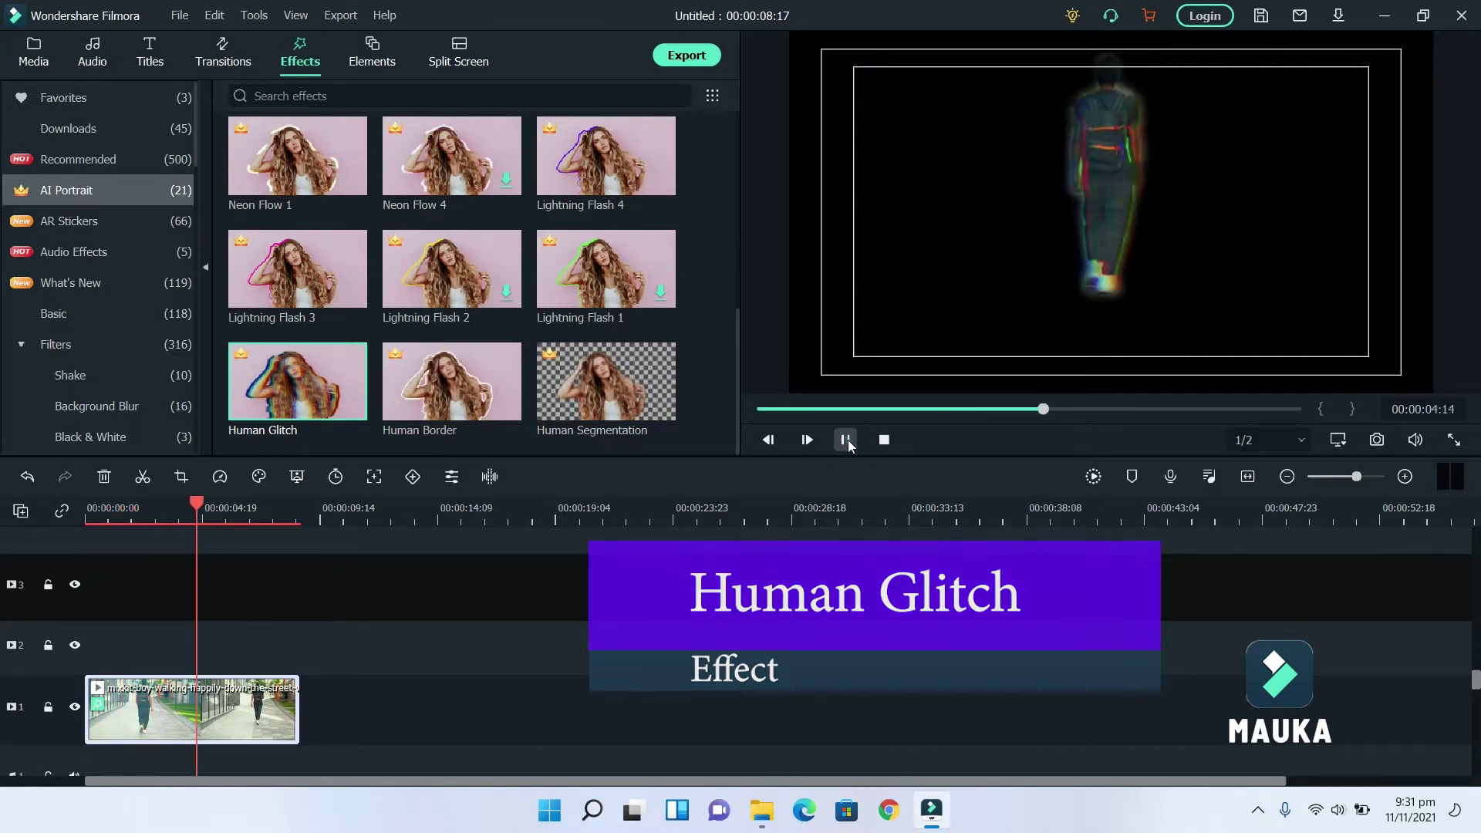
pyautogui.click(846, 440)
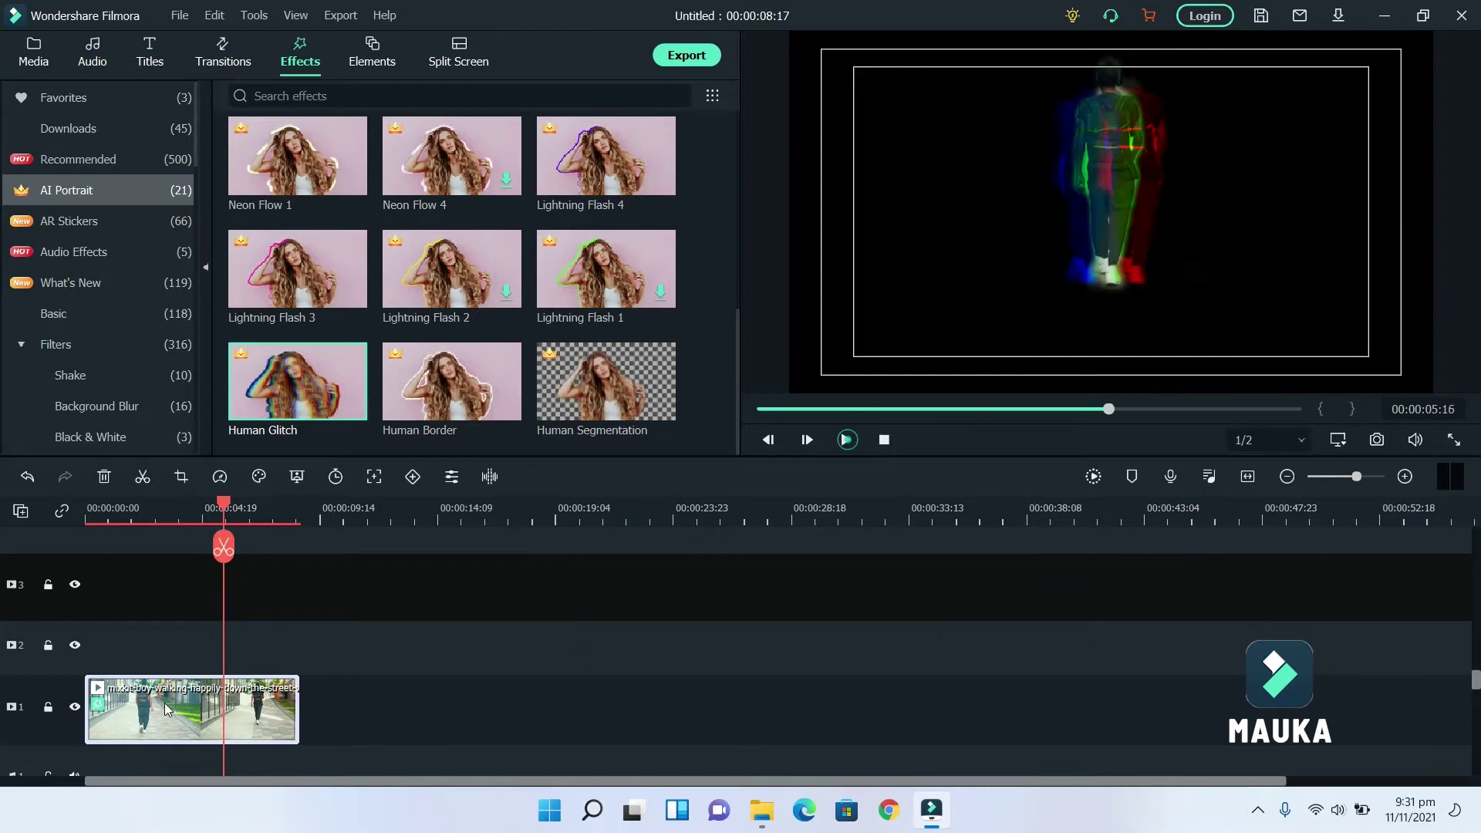
pyautogui.moveTo(226, 513); pyautogui.dragTo(285, 549)
# Copy the walking clip and paste two copies onto the timeline.
pyautogui.rightClick(270, 698)
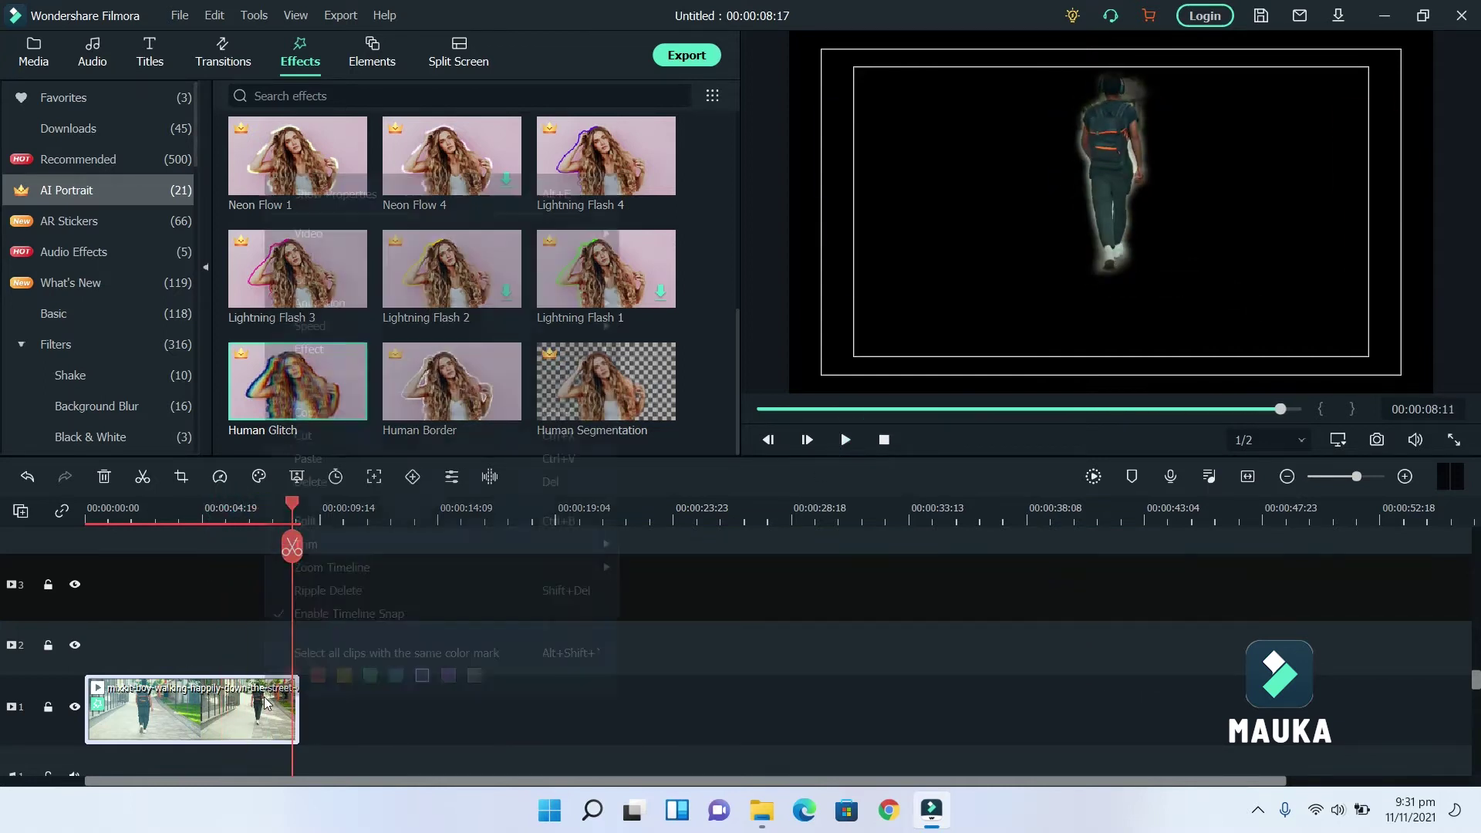
pyautogui.click(319, 413)
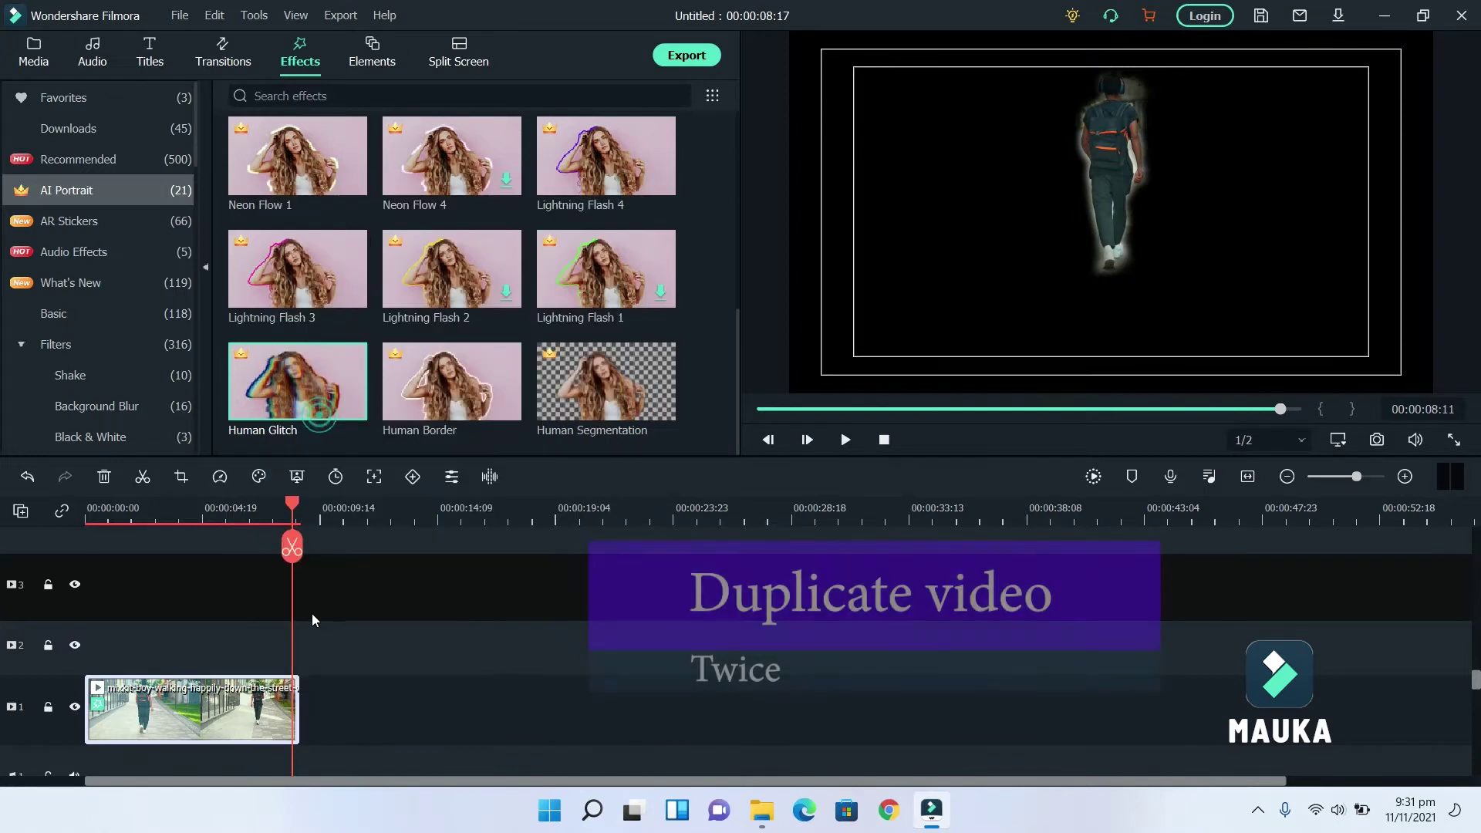
pyautogui.moveTo(297, 506); pyautogui.dragTo(307, 505)
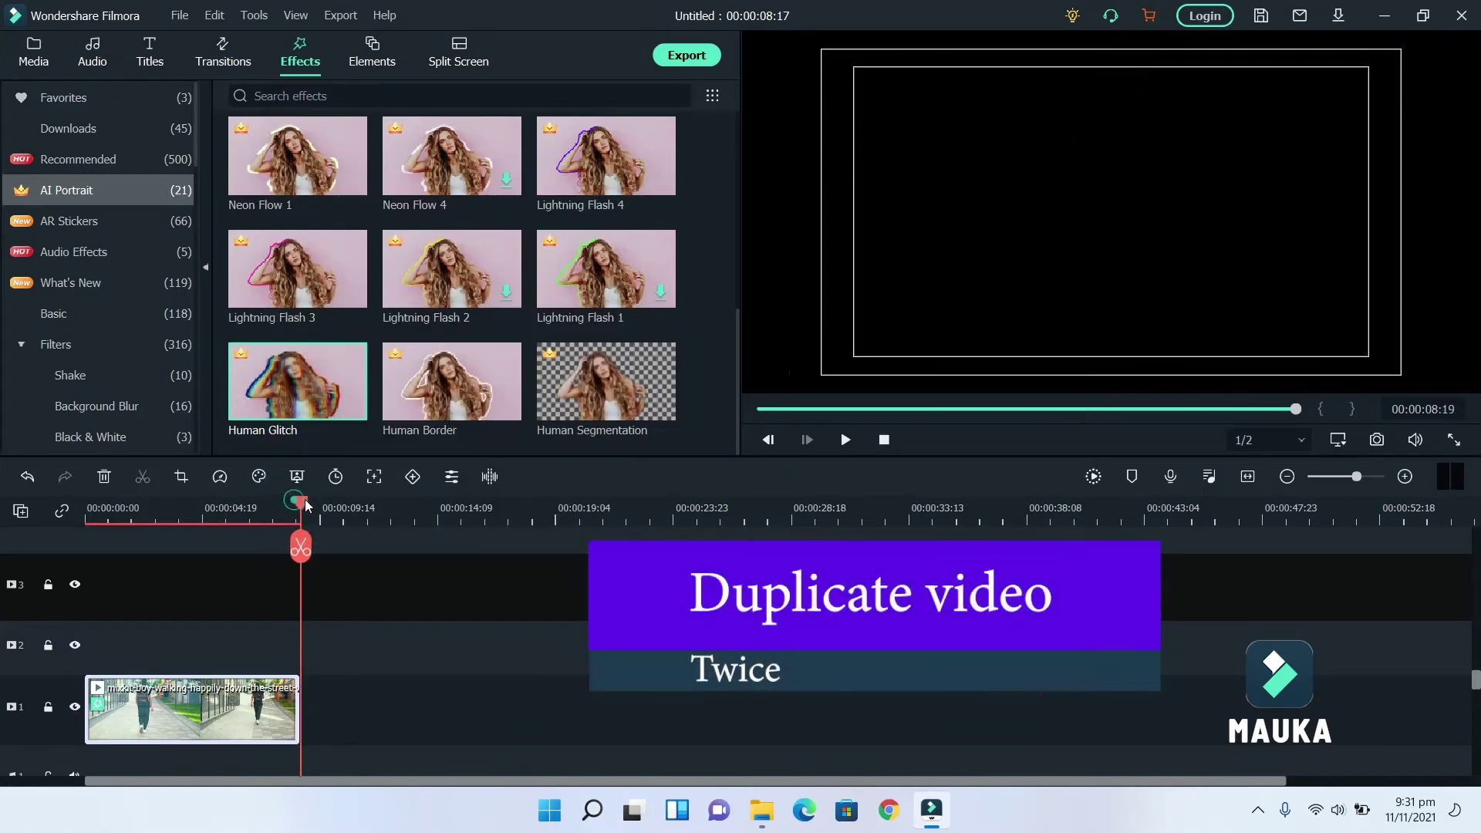
pyautogui.rightClick(331, 638)
pyautogui.click(385, 405)
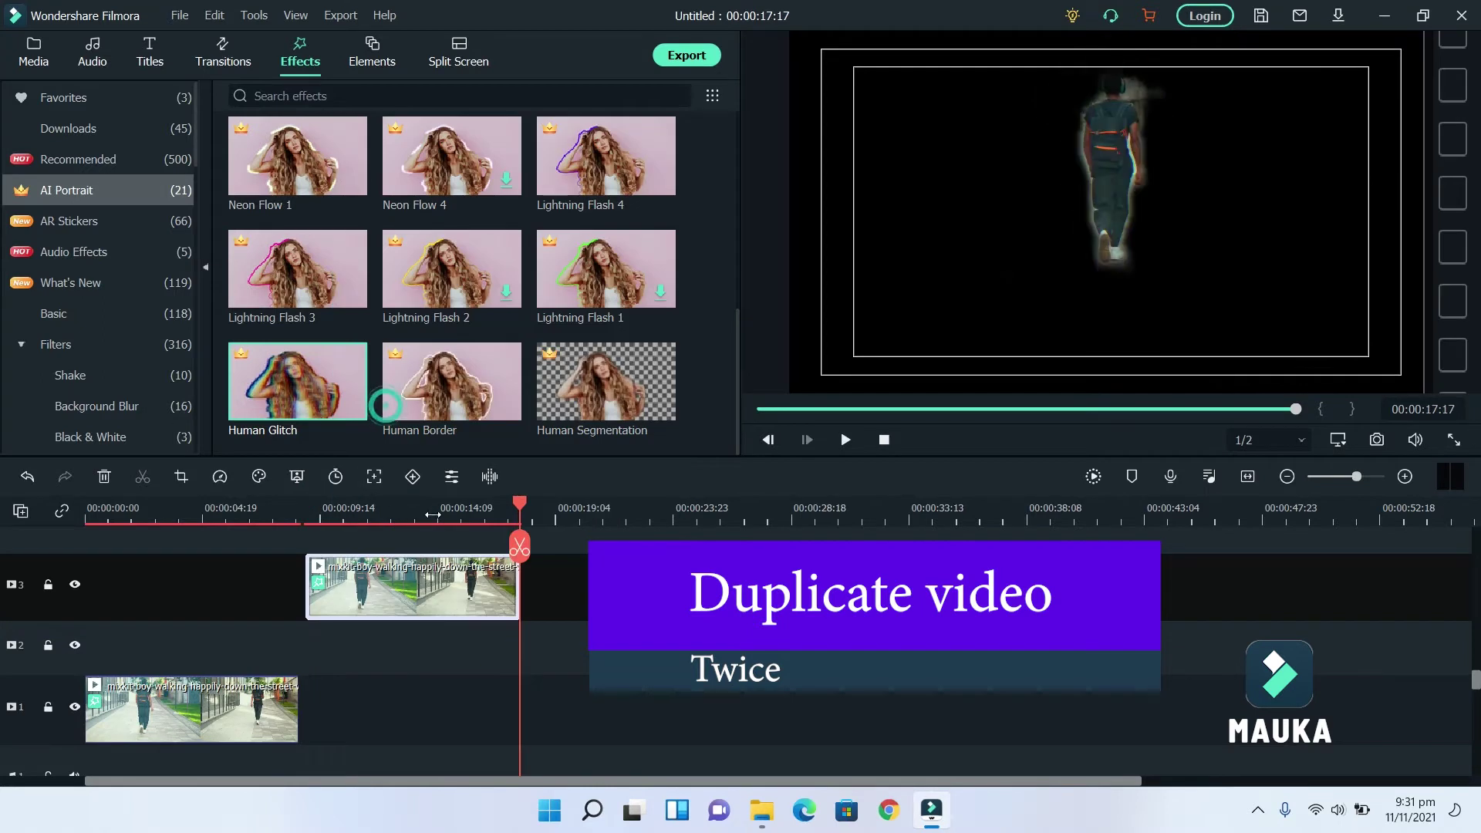
pyautogui.rightClick(543, 651)
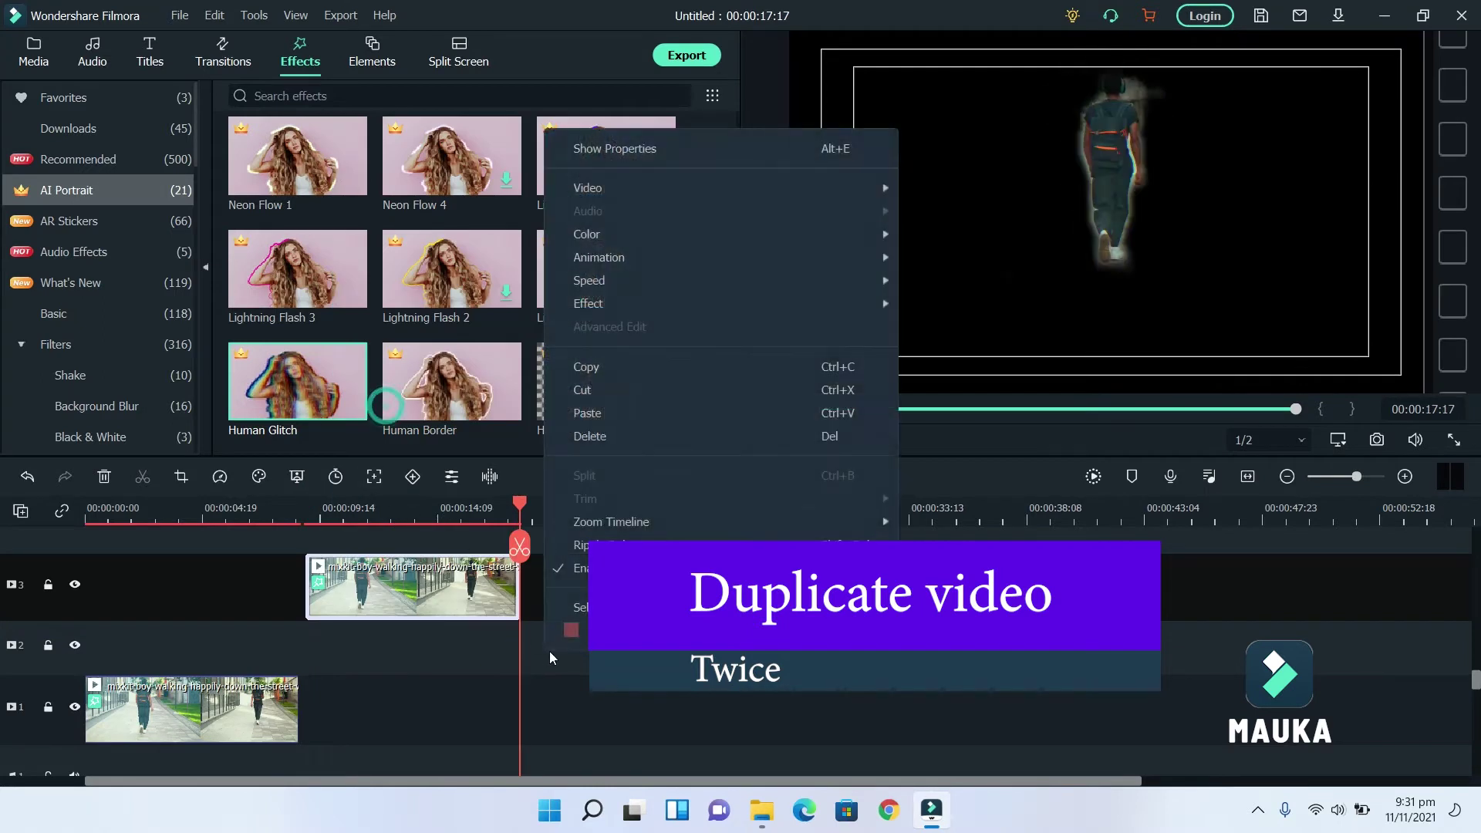
pyautogui.click(595, 412)
# Move the copies onto tracks 2 and 3, aligned with track 1 at 00:00:00:00.
pyautogui.moveTo(432, 600); pyautogui.dragTo(216, 628)
pyautogui.moveTo(611, 584); pyautogui.dragTo(171, 589)
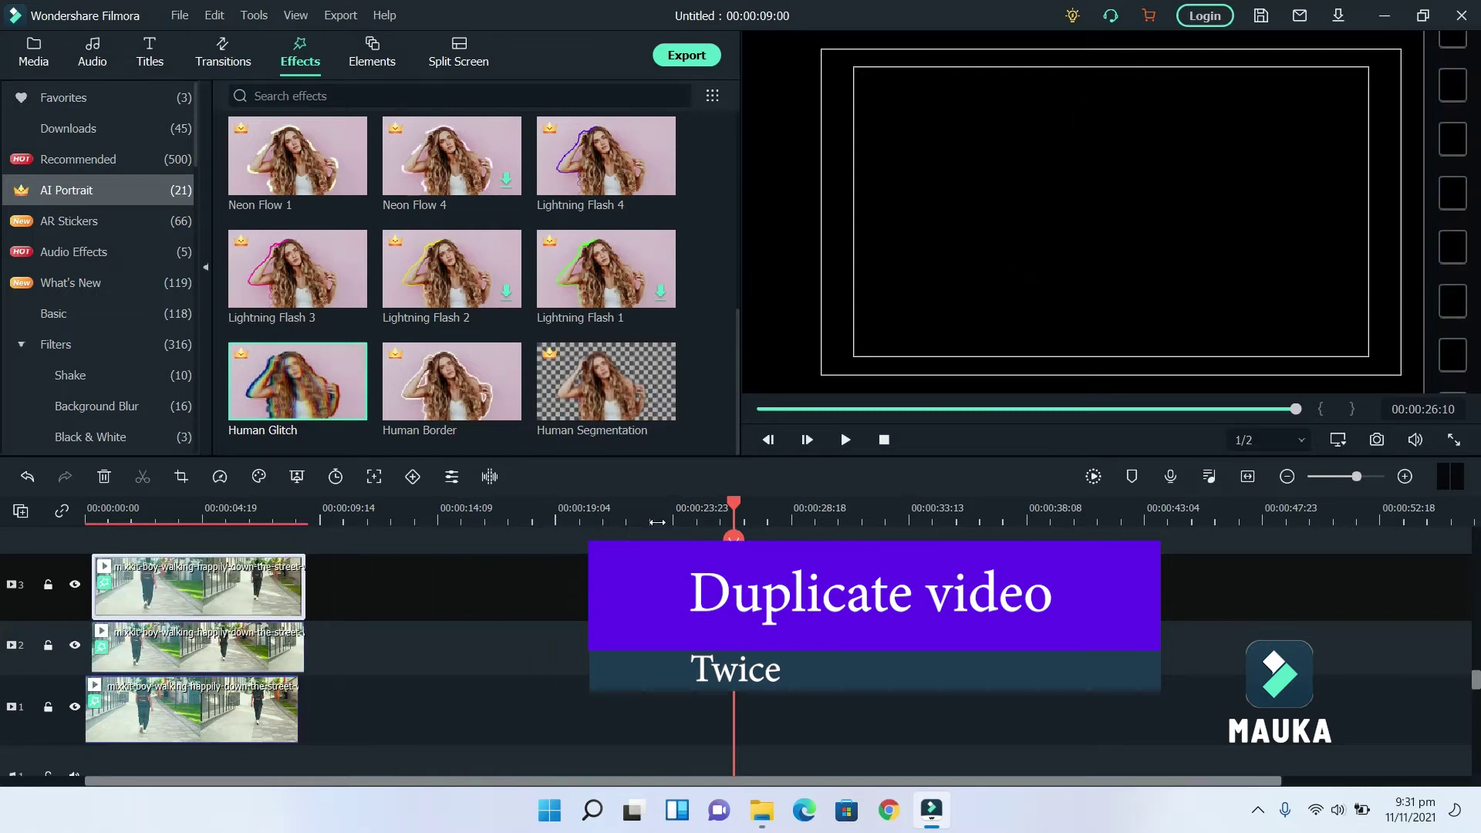
pyautogui.moveTo(736, 501); pyautogui.dragTo(186, 537)
pyautogui.moveTo(190, 658); pyautogui.dragTo(182, 658)
pyautogui.moveTo(224, 591); pyautogui.dragTo(216, 590)
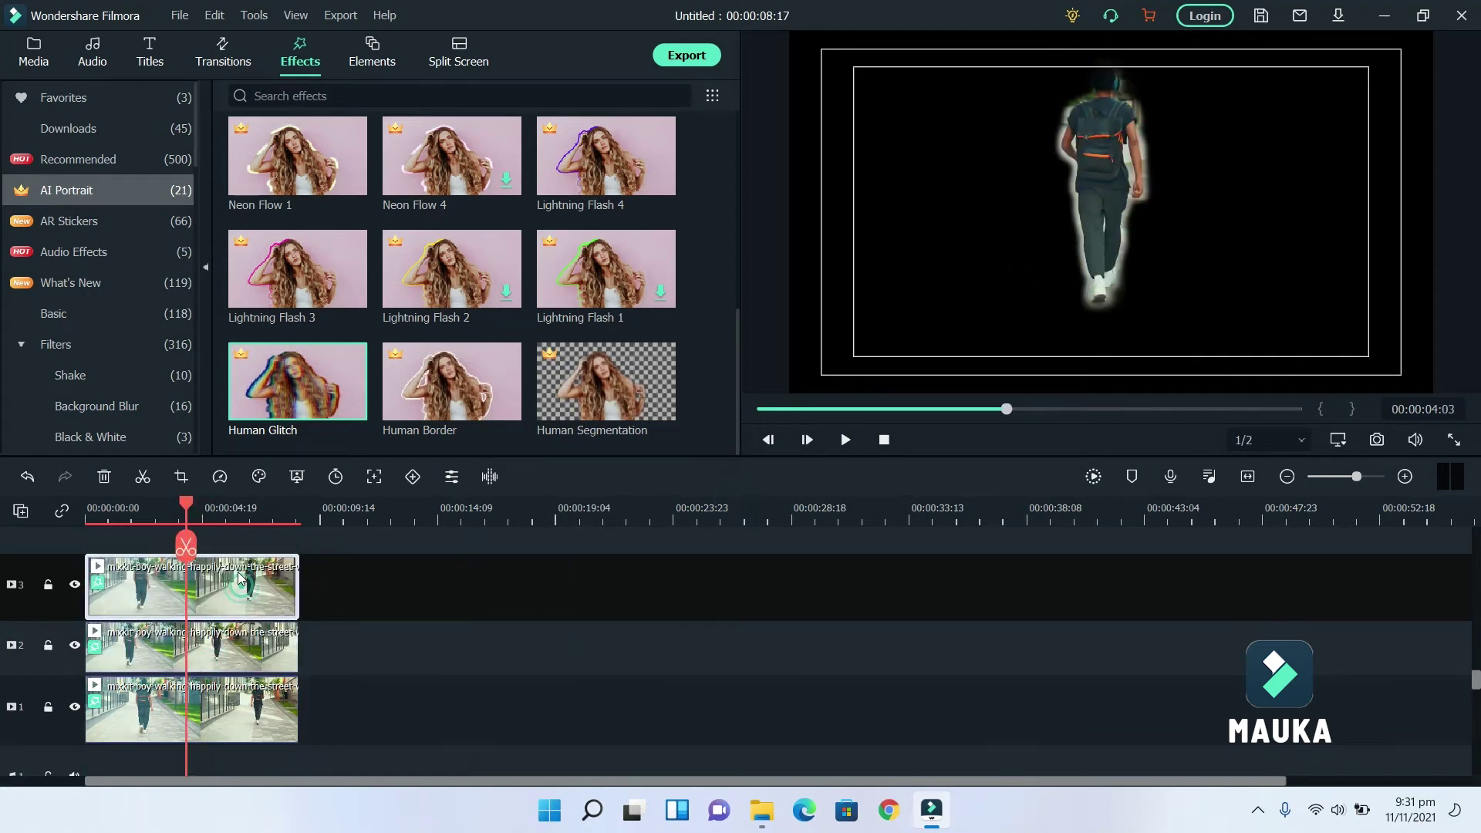
pyautogui.click(204, 708)
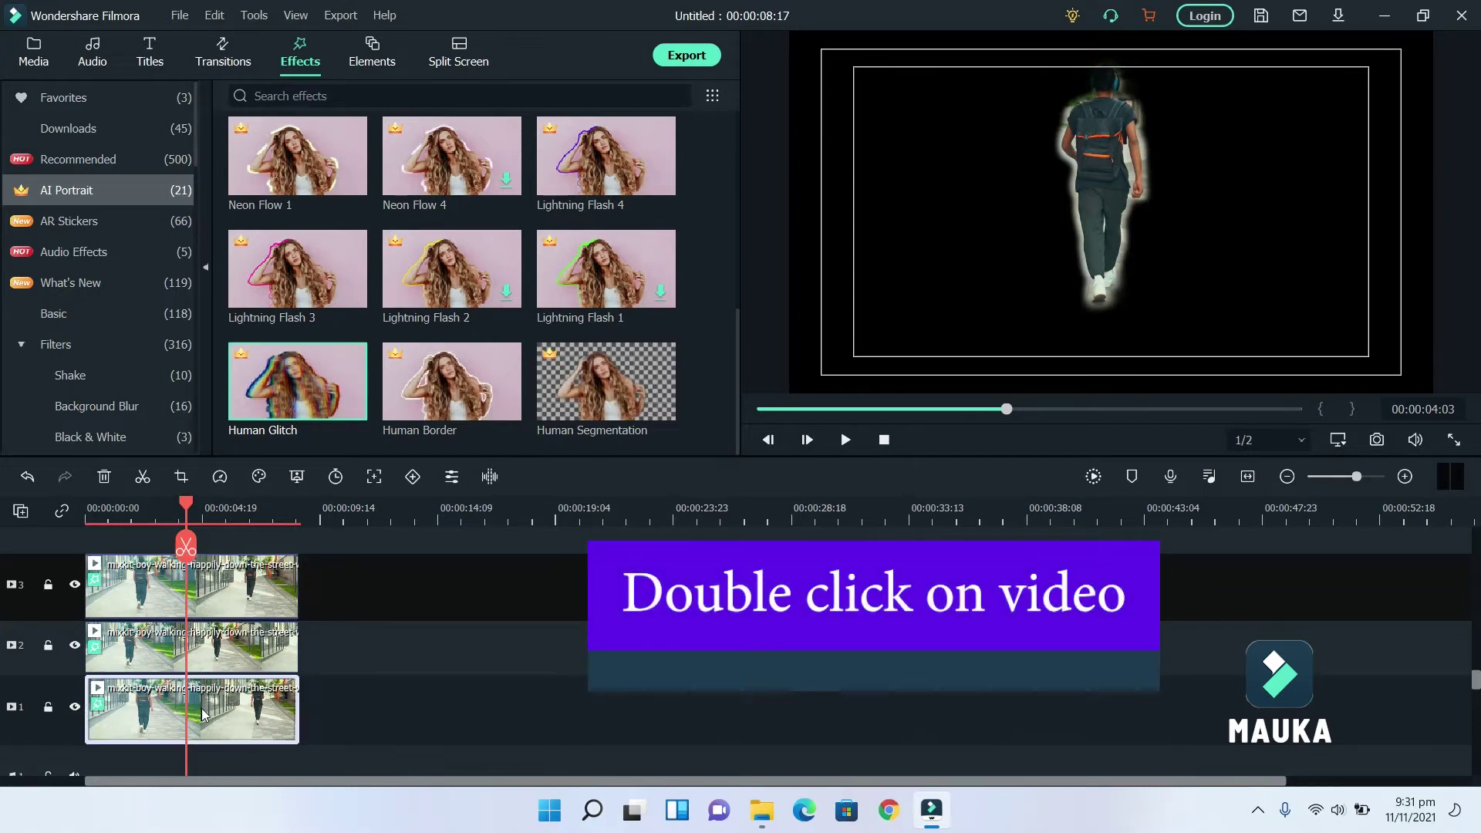
# Open the track-1 clip's Animation settings, hide track 3, and add a keyframe at 00:00.
pyautogui.doubleClick(204, 715)
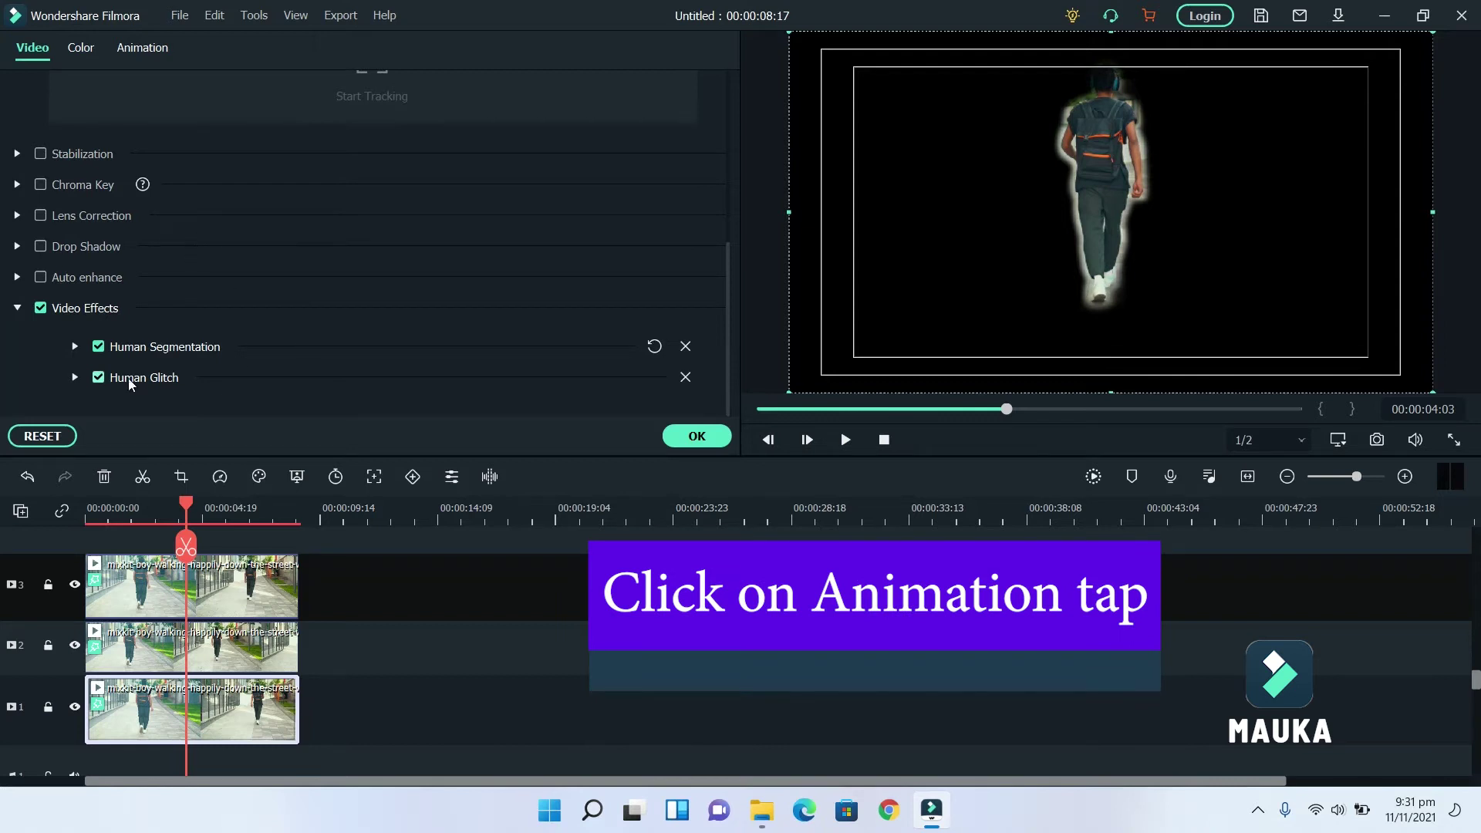
pyautogui.click(17, 309)
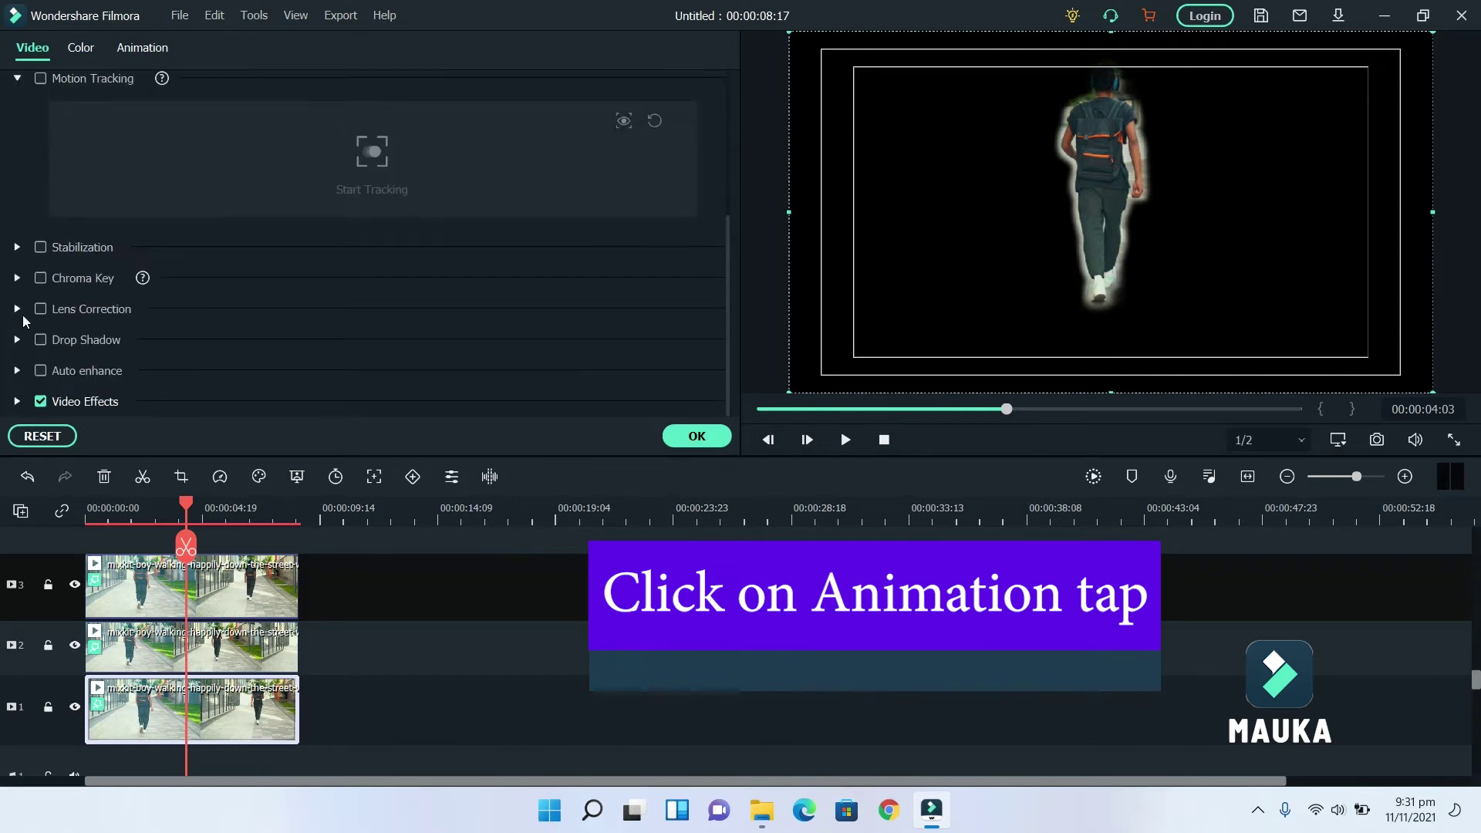
pyautogui.click(141, 49)
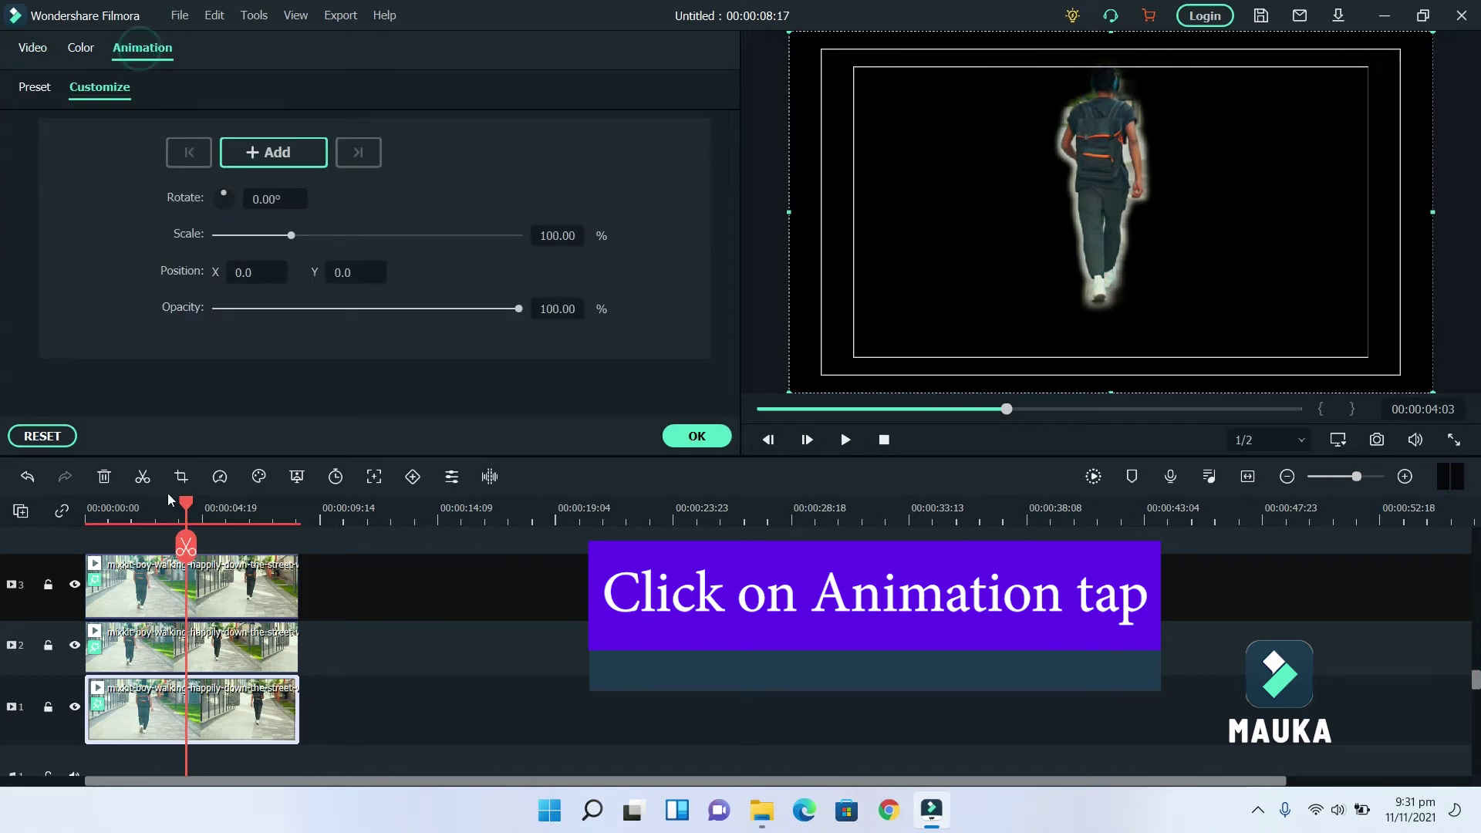
pyautogui.moveTo(189, 503); pyautogui.dragTo(88, 530)
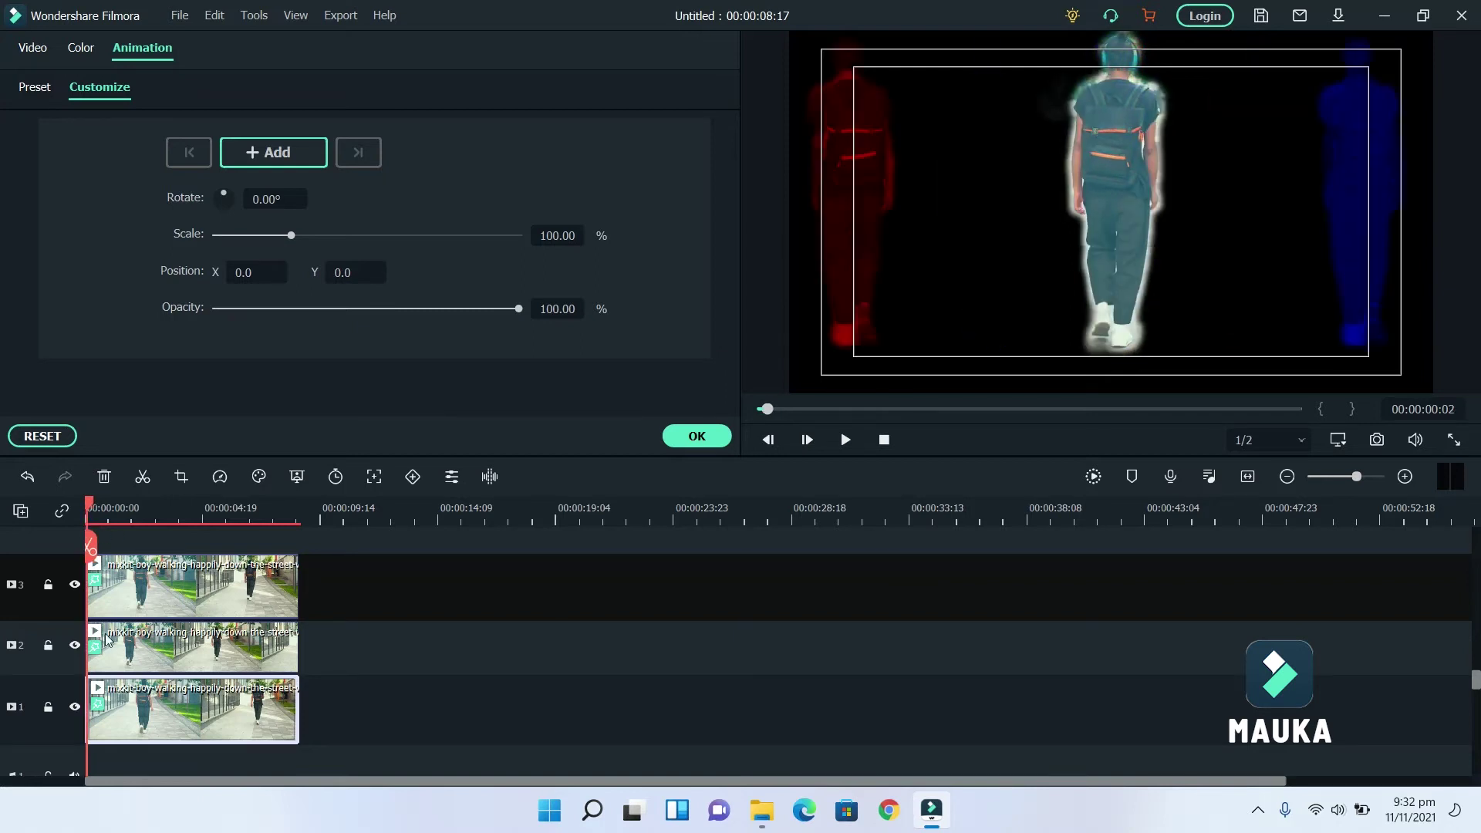
pyautogui.click(74, 584)
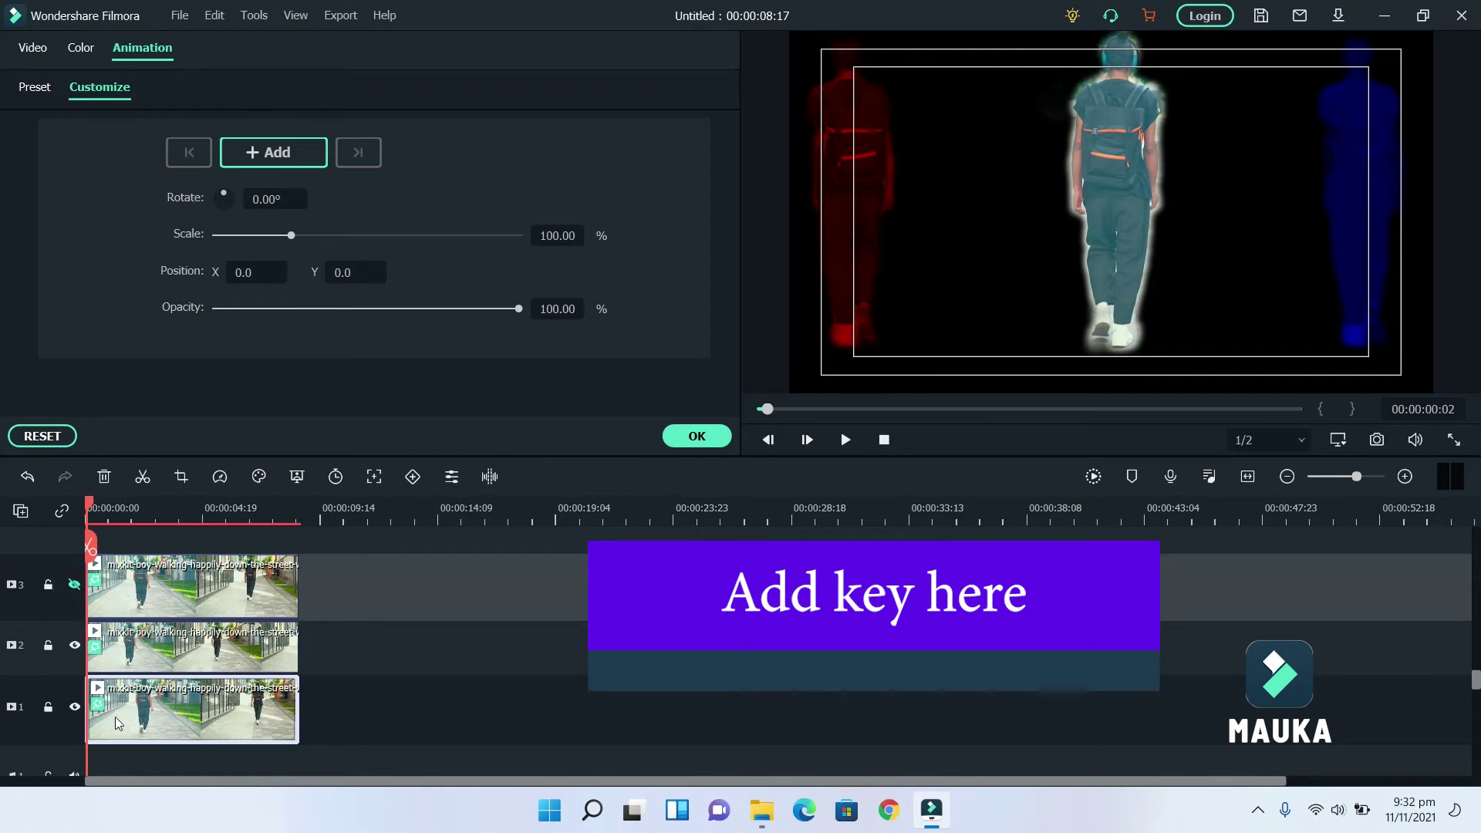
pyautogui.click(269, 156)
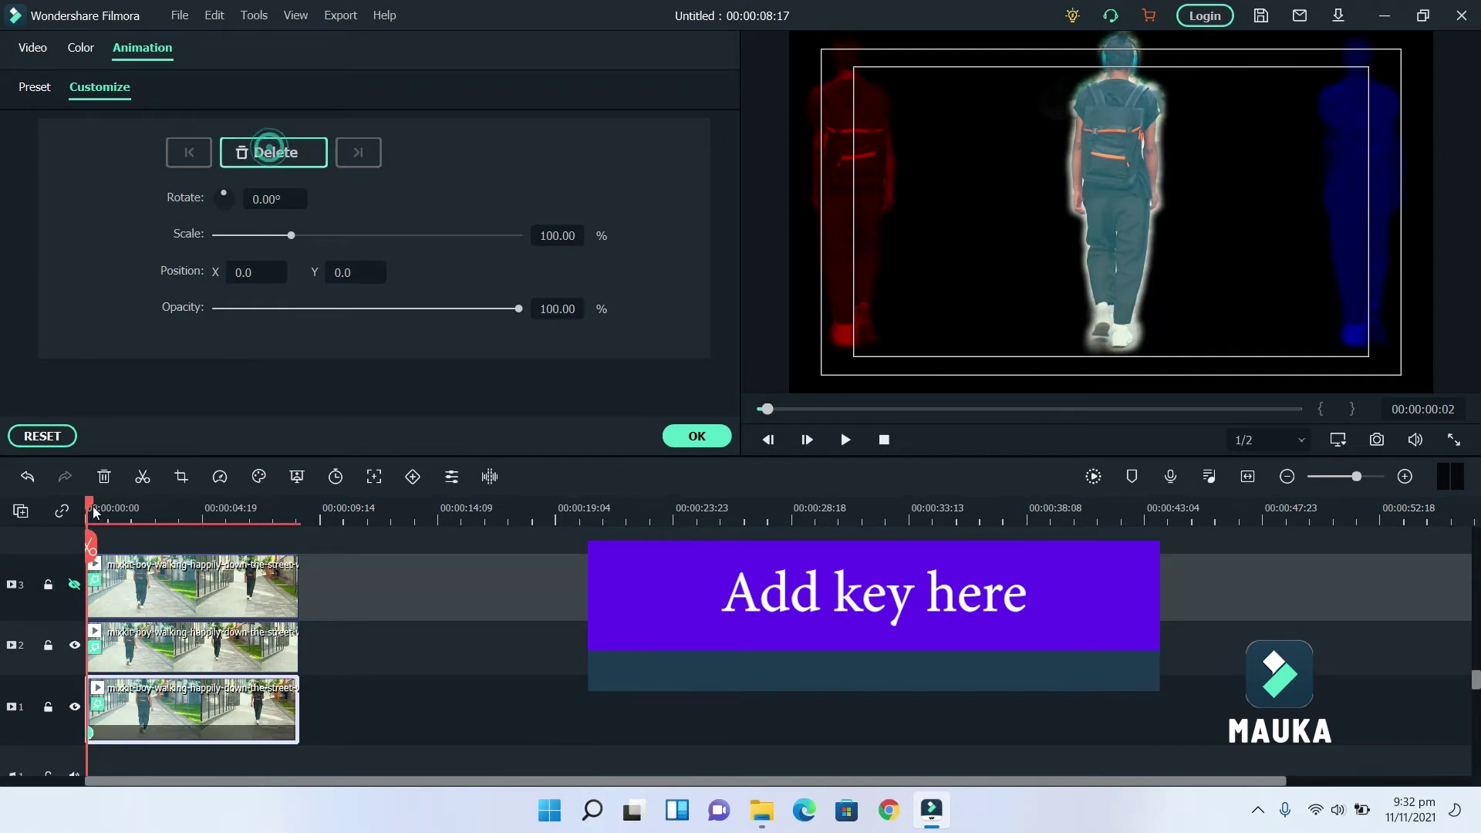
# Add a second keyframe at 00:00:01:21 and set its Position X to -160.
pyautogui.moveTo(95, 511); pyautogui.dragTo(132, 515)
pyautogui.press('Right')
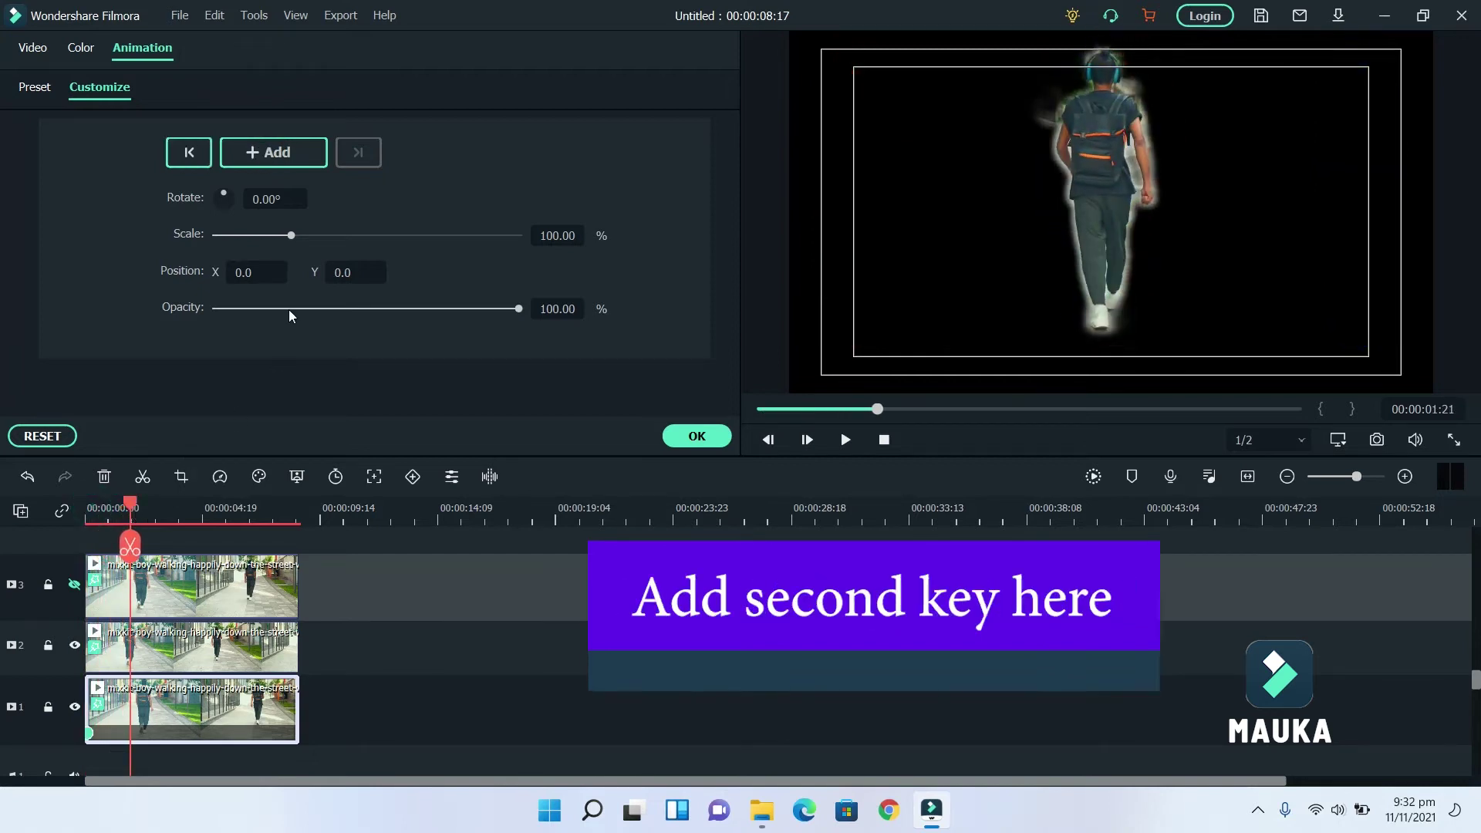
pyautogui.click(277, 153)
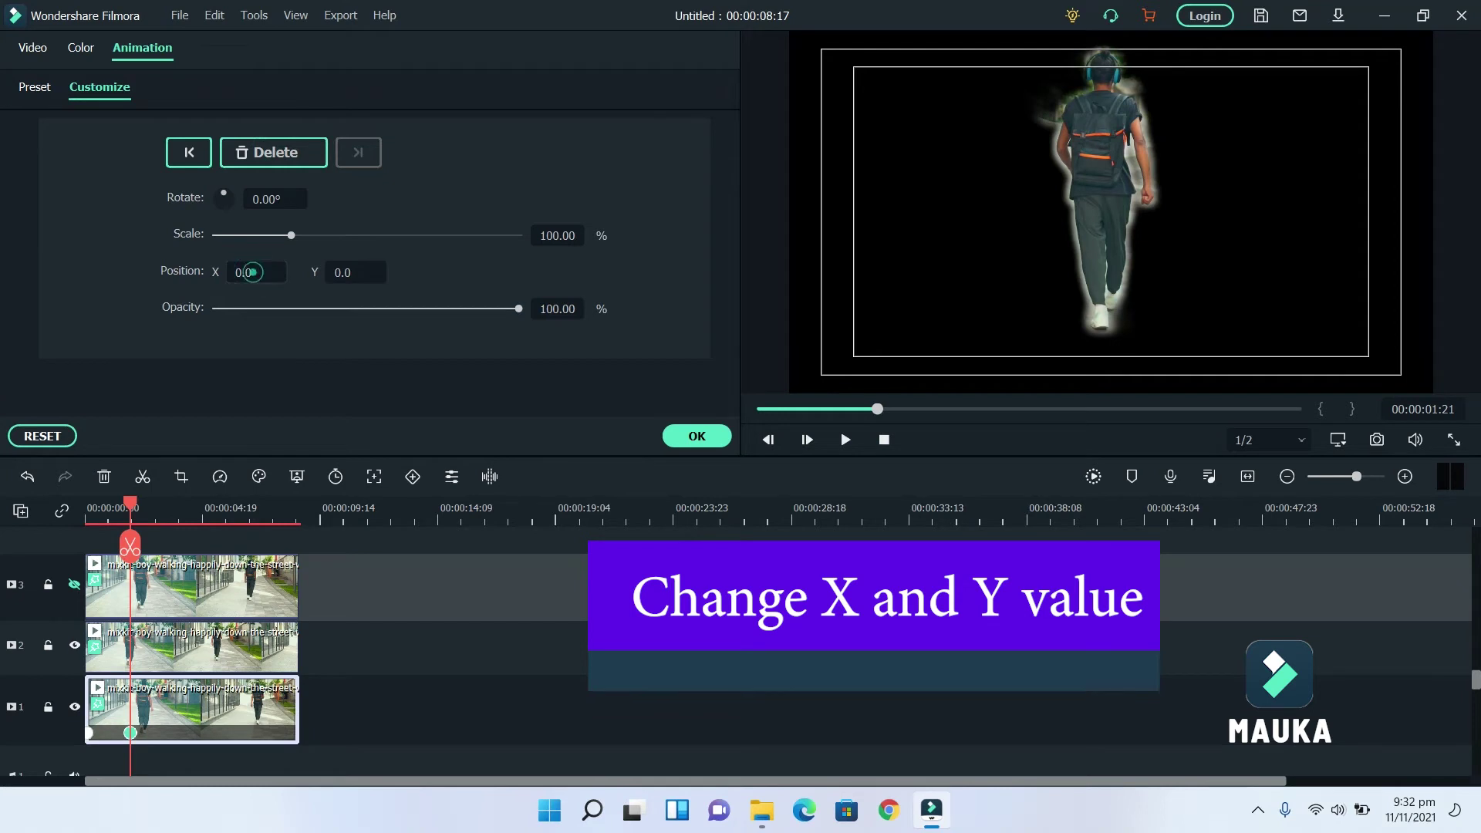
pyautogui.write('-60')
pyautogui.press('Return')
pyautogui.write('-120')
pyautogui.press('Return')
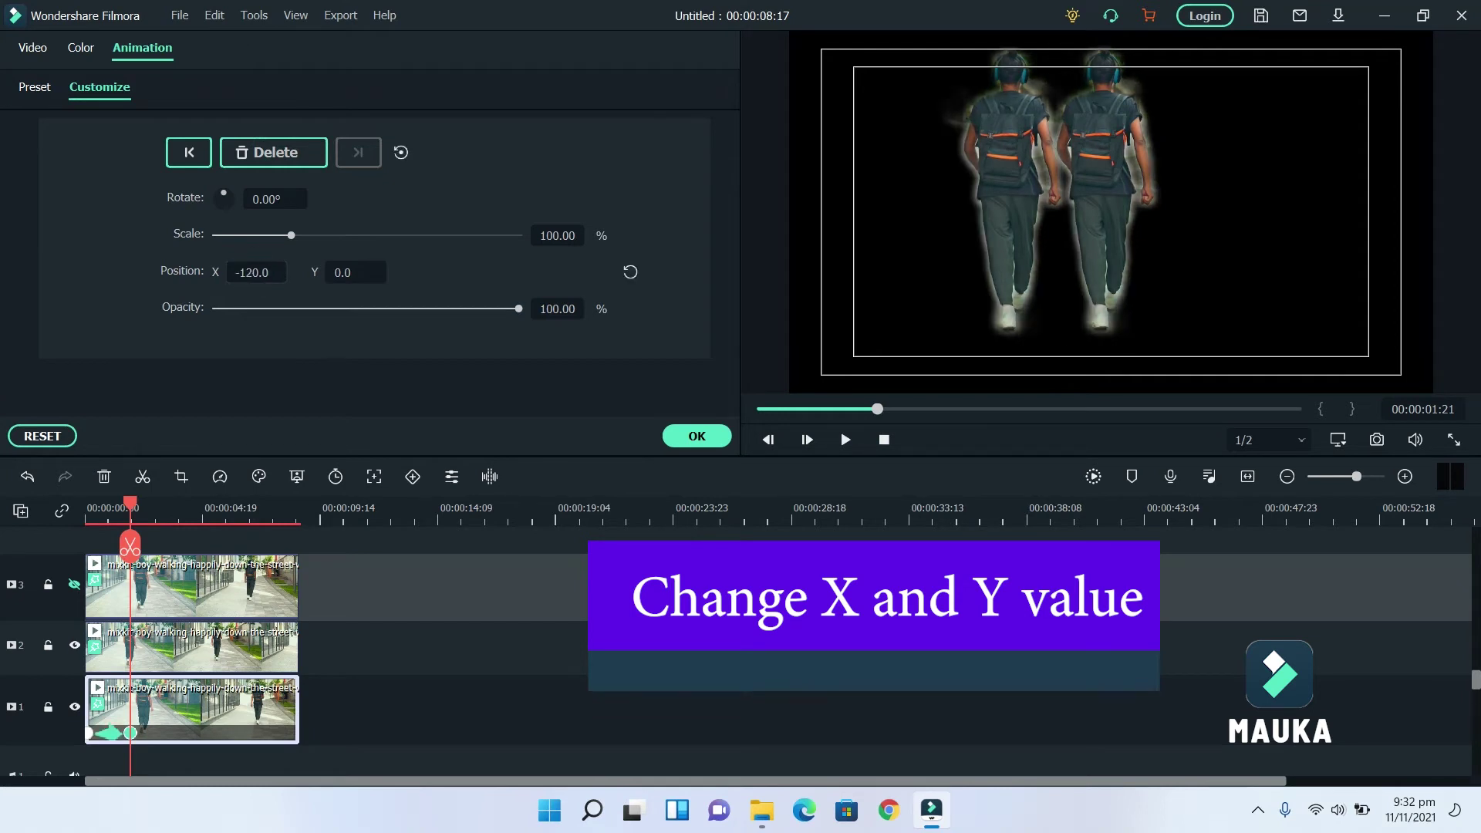
pyautogui.write('-140')
pyautogui.press('Return')
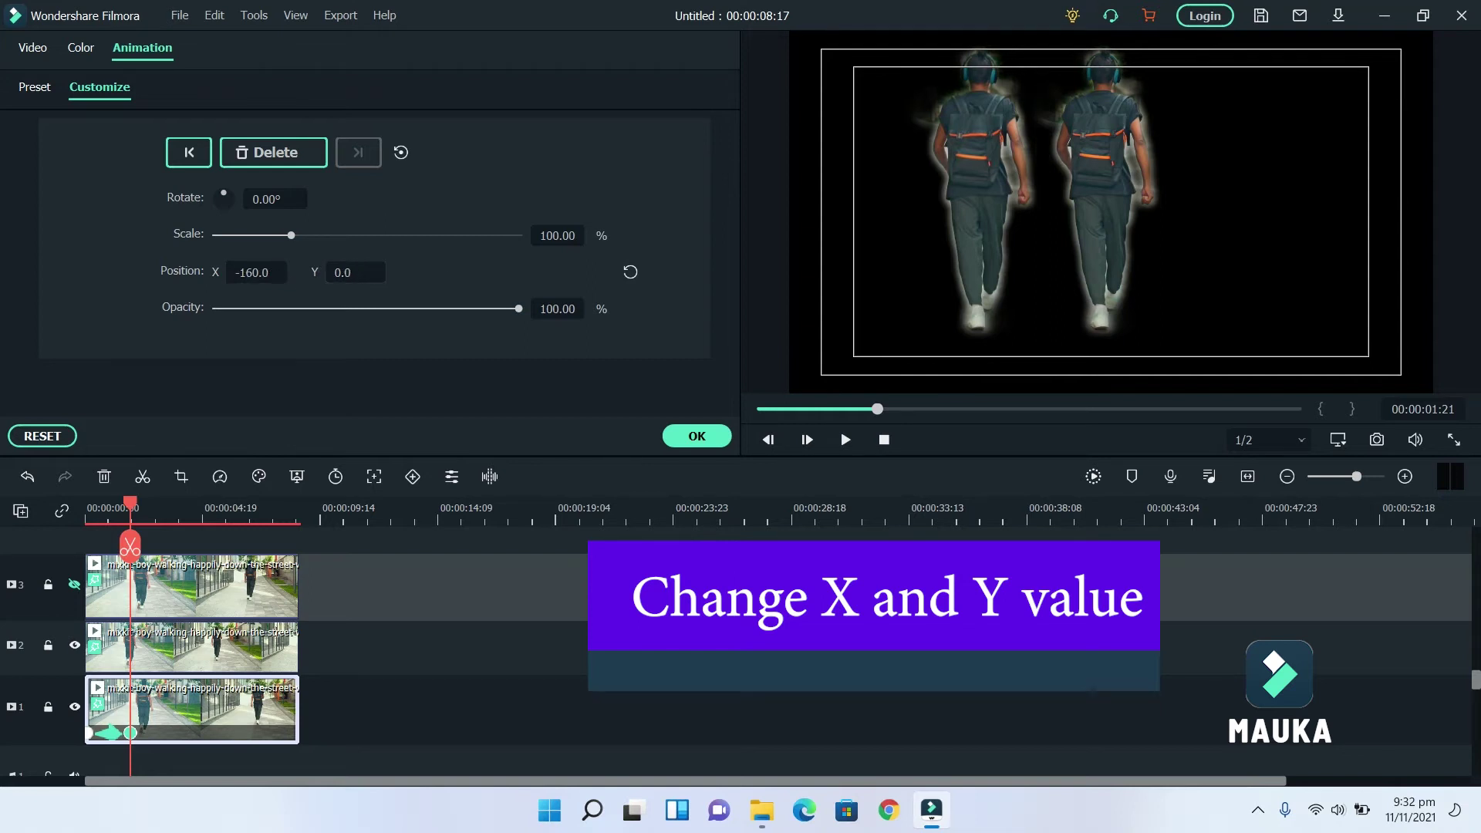
# Set the 01:21 keyframe's Position Y to -40.
pyautogui.click(347, 271)
pyautogui.write('-40')
pyautogui.press('Return')
pyautogui.click(349, 271)
pyautogui.write('-80')
pyautogui.press('Return')
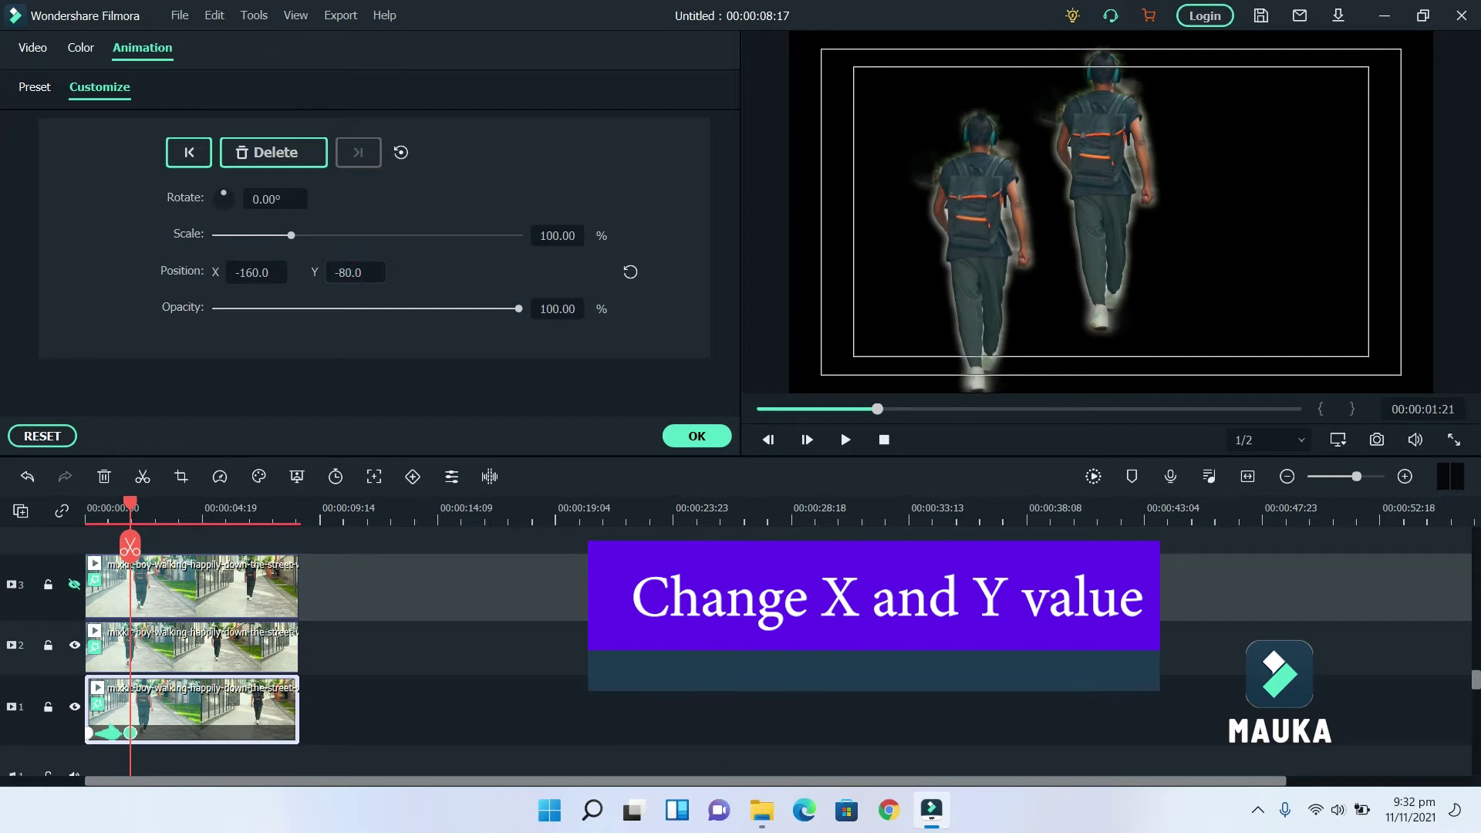
pyautogui.write('-40')
pyautogui.press('Return')
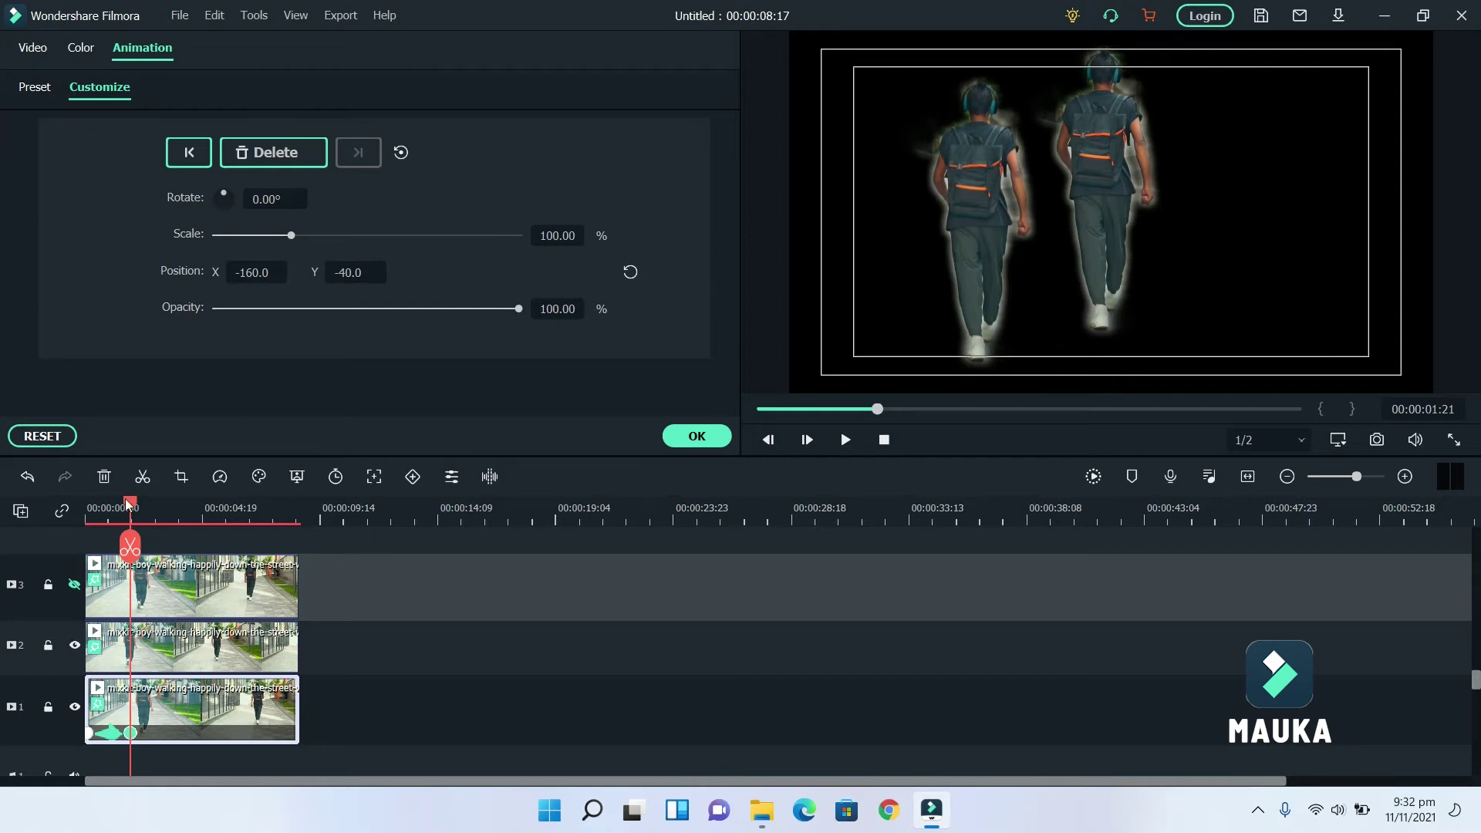
pyautogui.moveTo(128, 505); pyautogui.dragTo(88, 505)
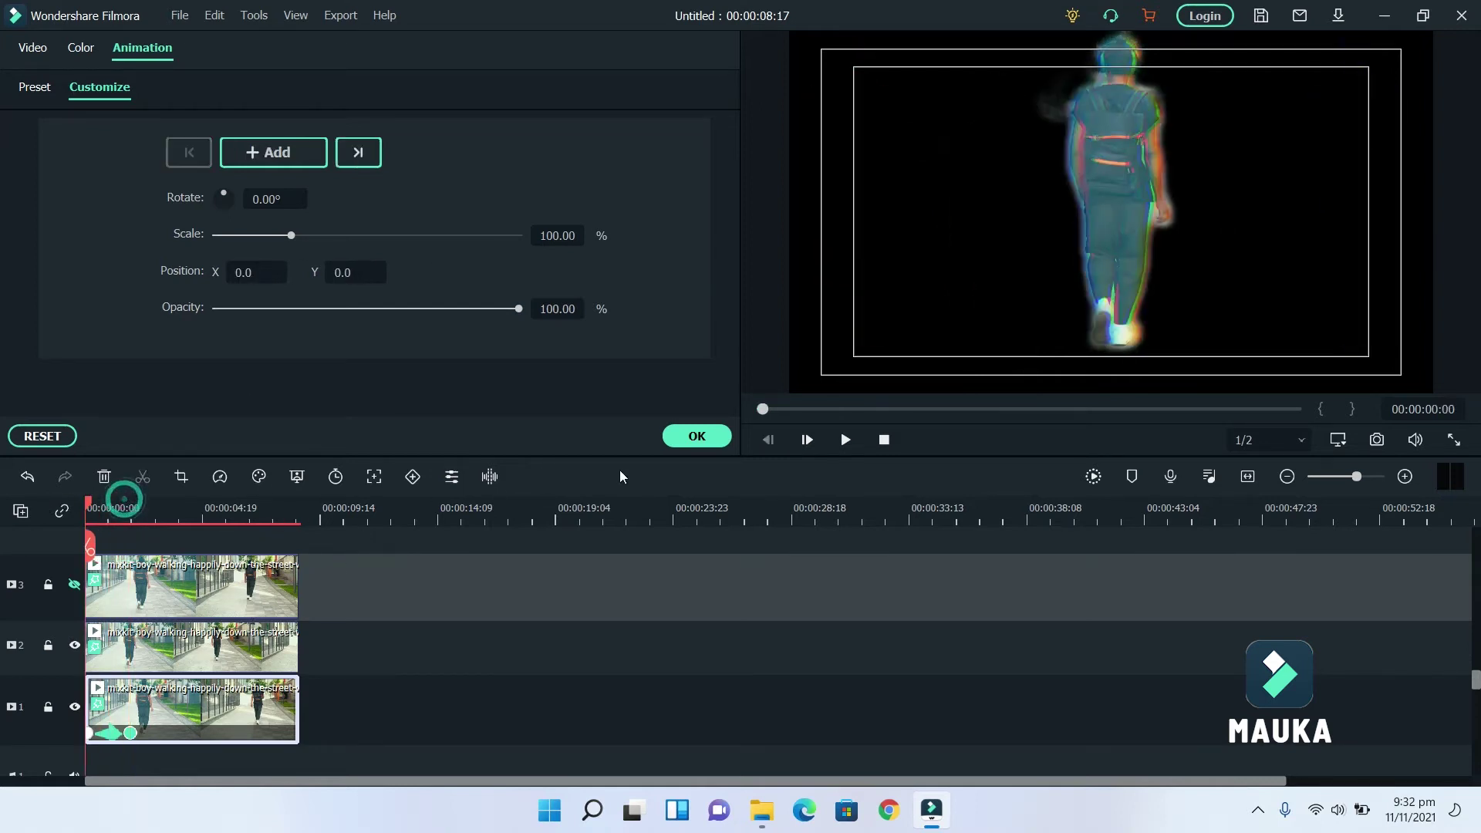
# Preview the track-1 slide, show track 3 again, and select the track-3 clip at 00:00.
pyautogui.click(846, 440)
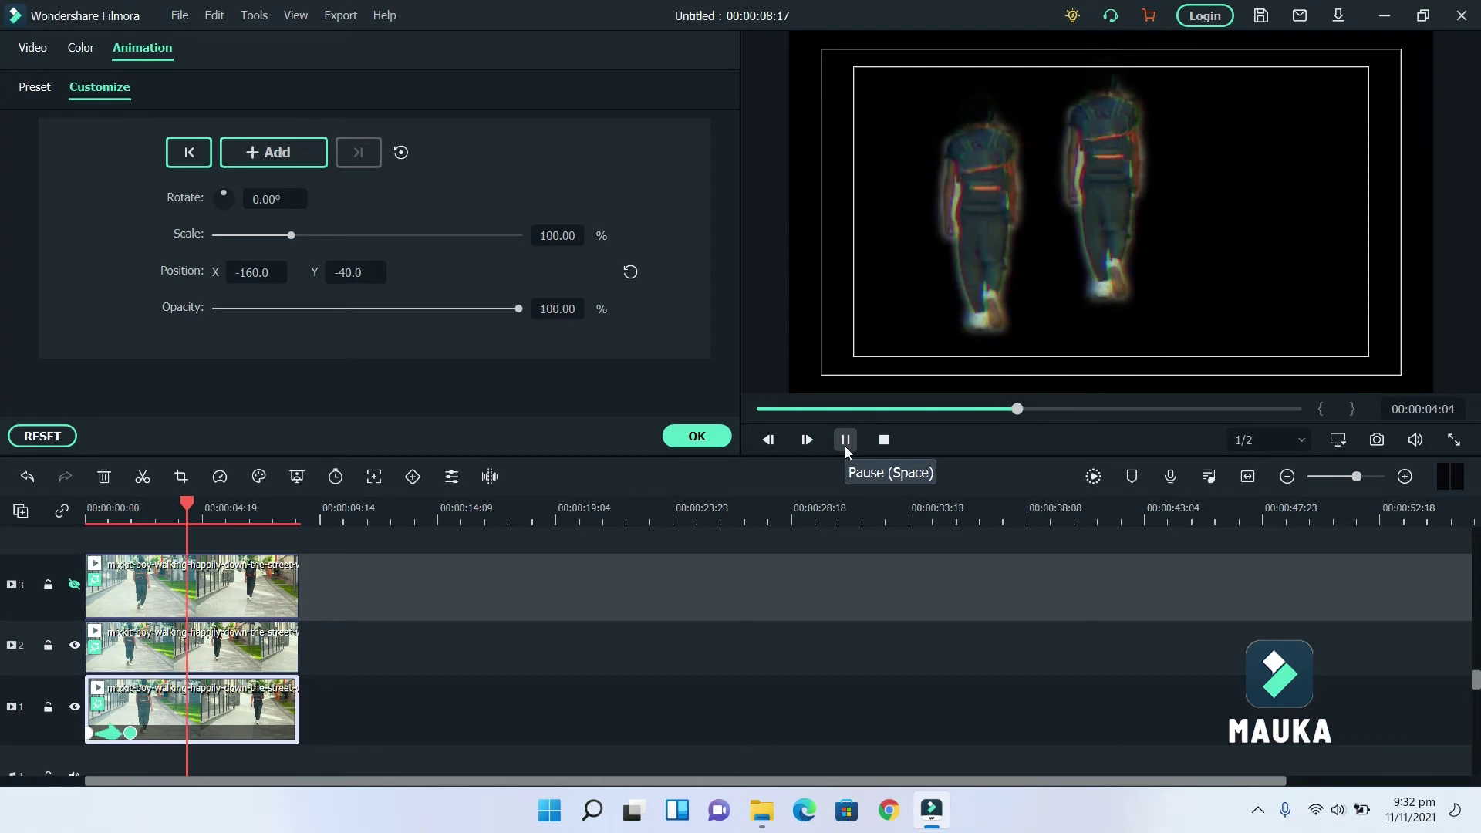
pyautogui.click(845, 440)
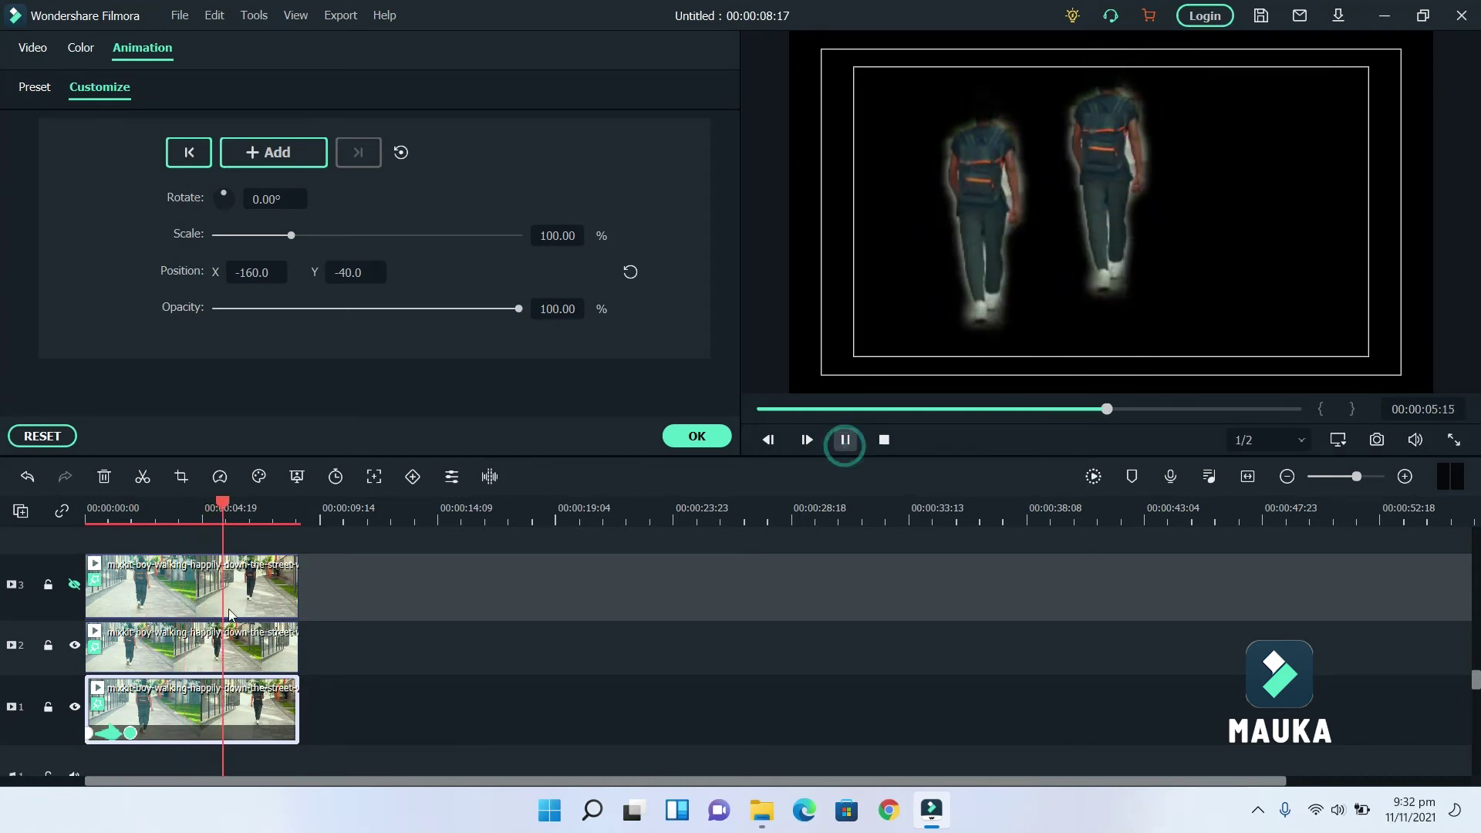
pyautogui.click(73, 590)
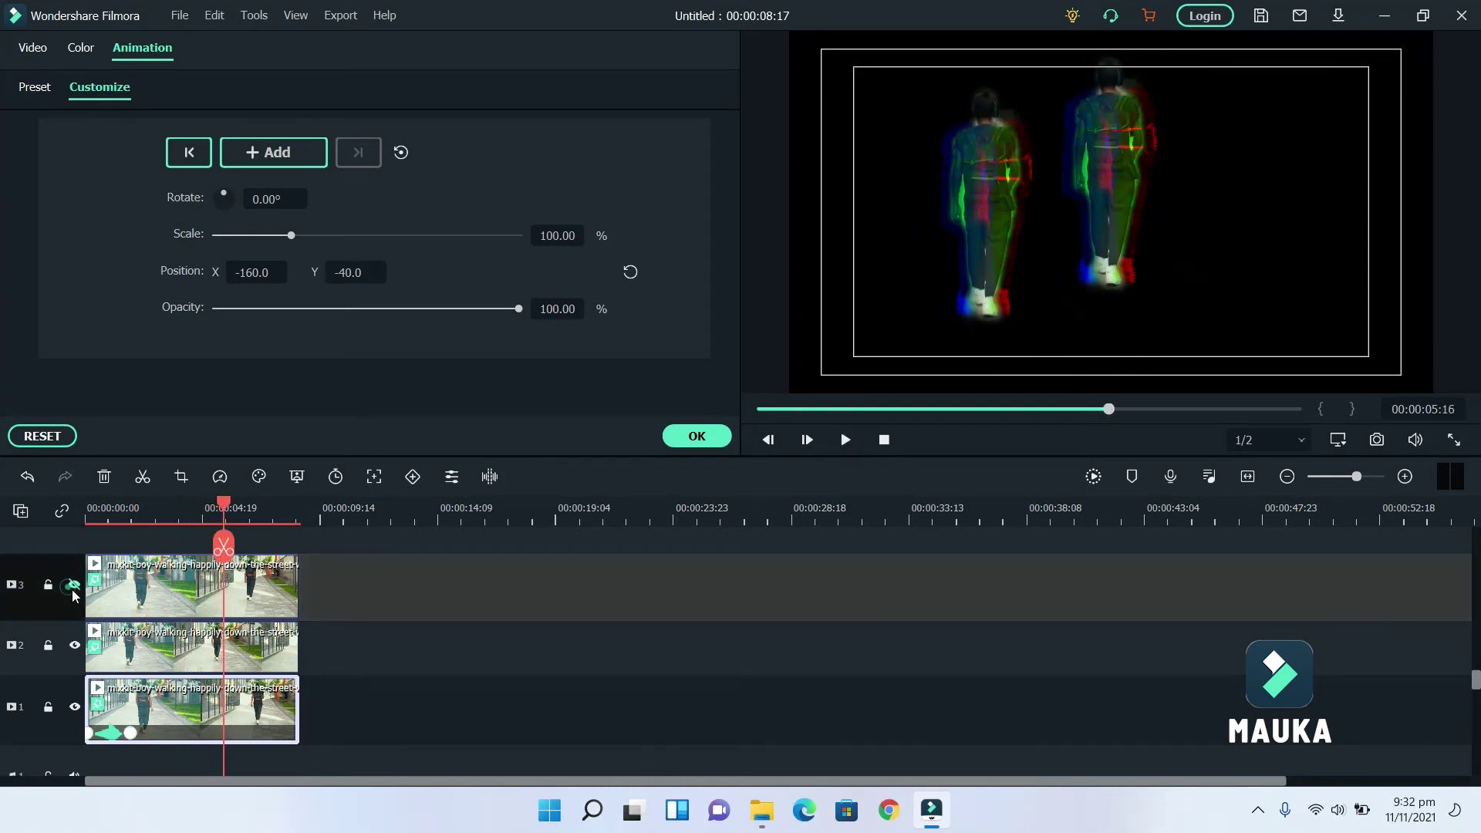
pyautogui.click(136, 596)
pyautogui.click(74, 586)
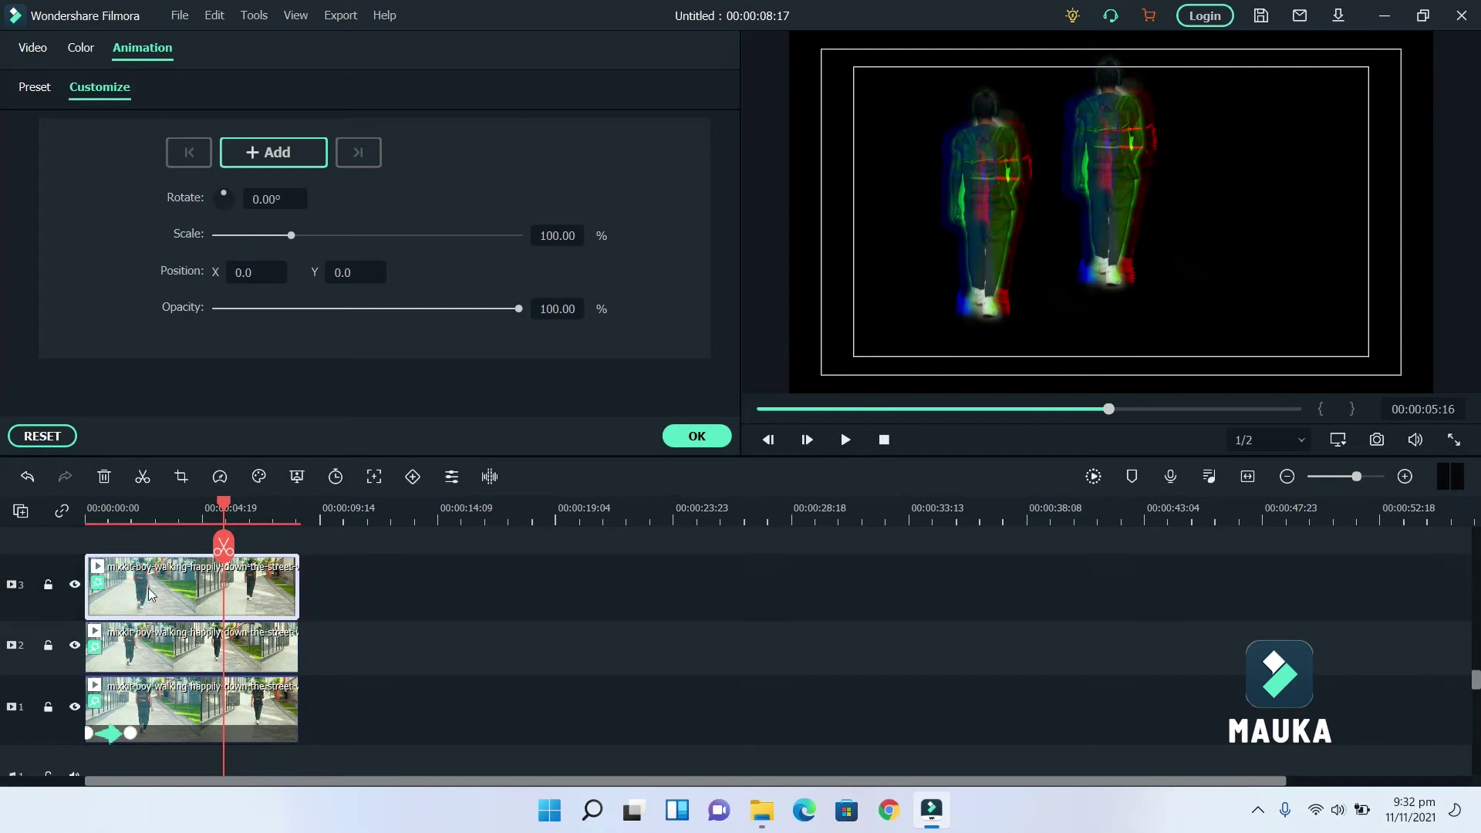
pyautogui.moveTo(226, 515); pyautogui.dragTo(130, 514)
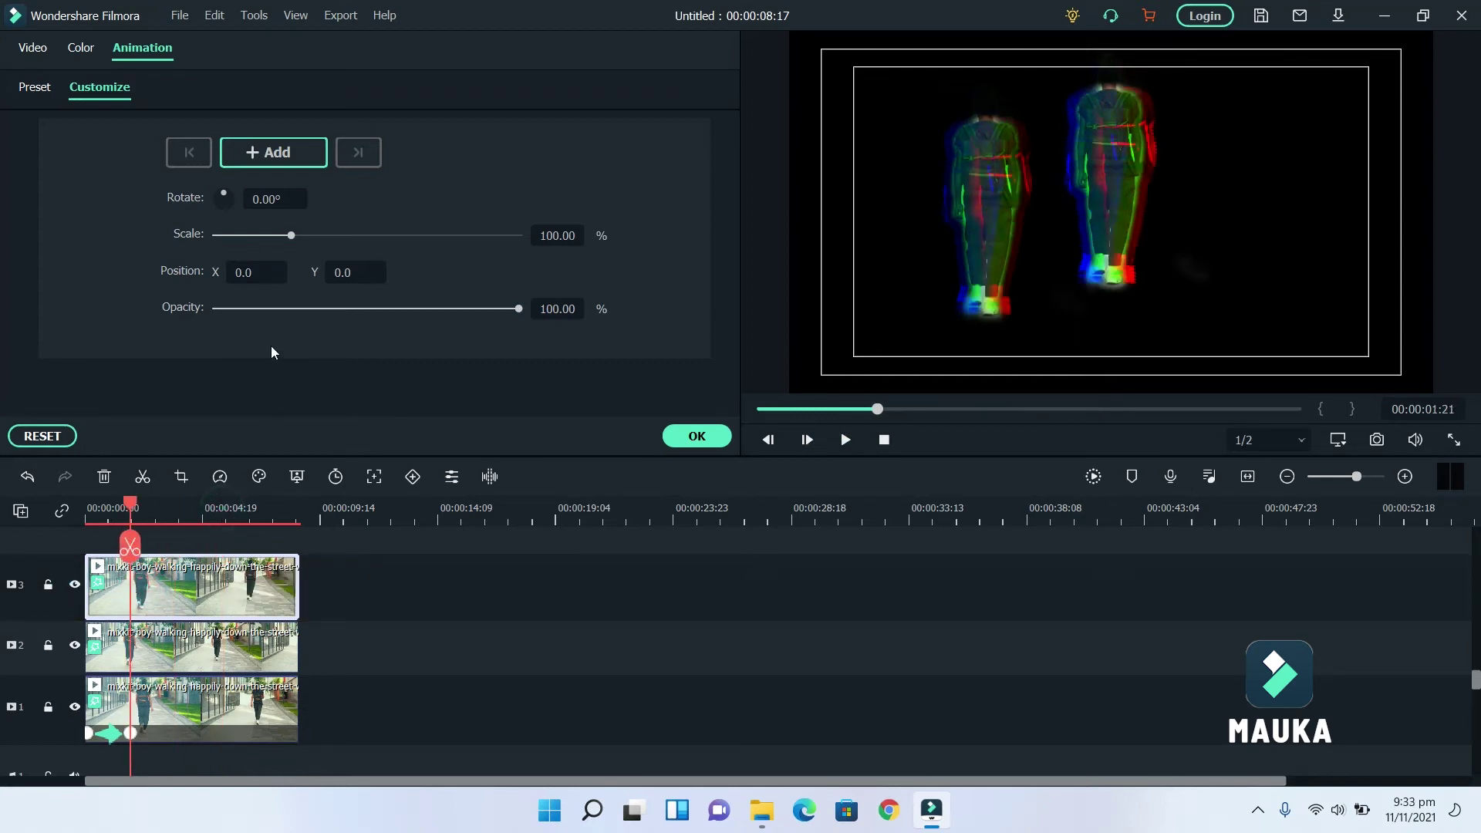
pyautogui.moveTo(132, 506); pyautogui.dragTo(88, 519)
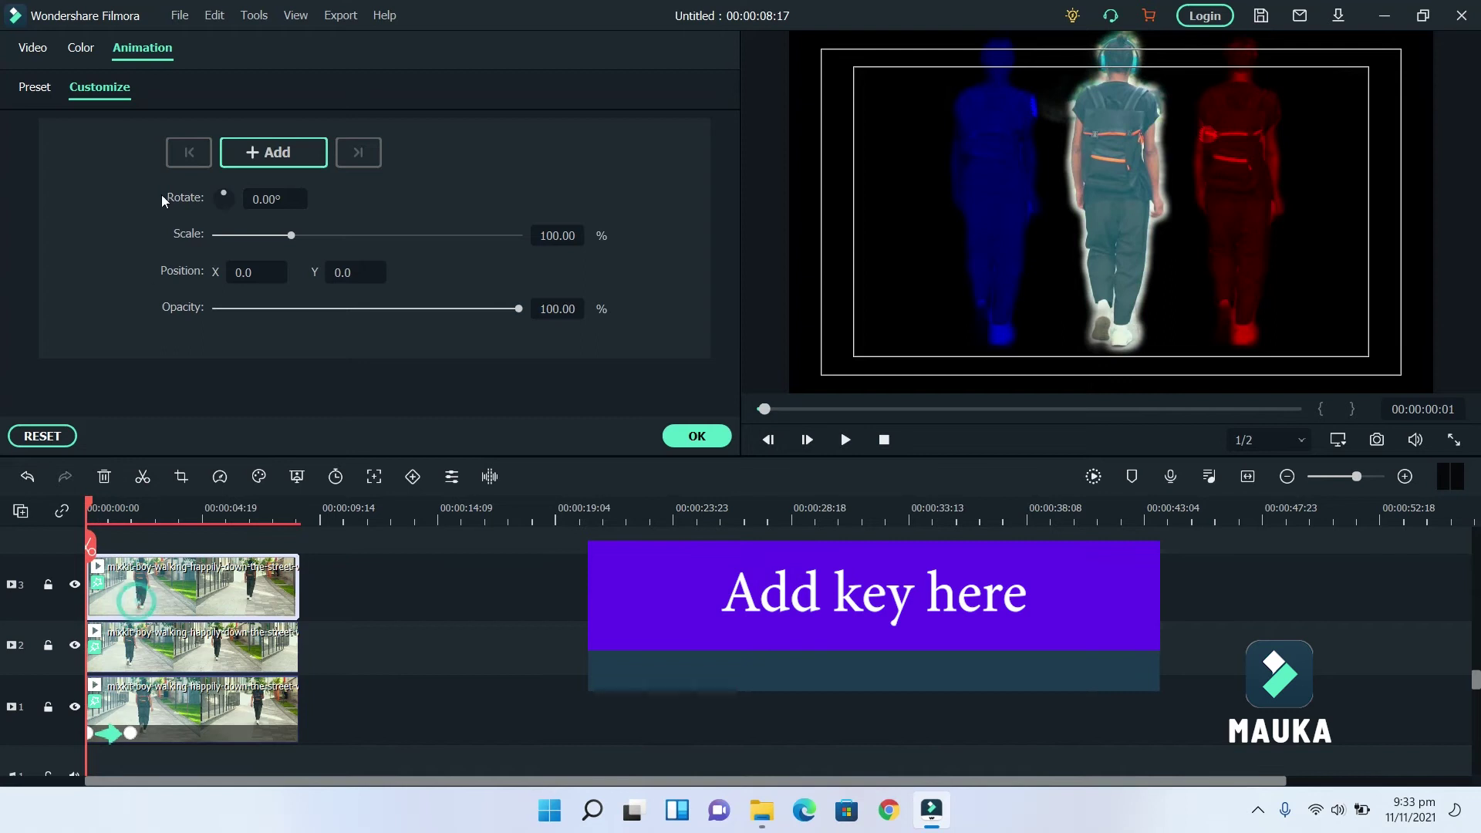
# Add keyframes on the track-3 clip at 00:00 and 00:00:01:21.
pyautogui.click(258, 156)
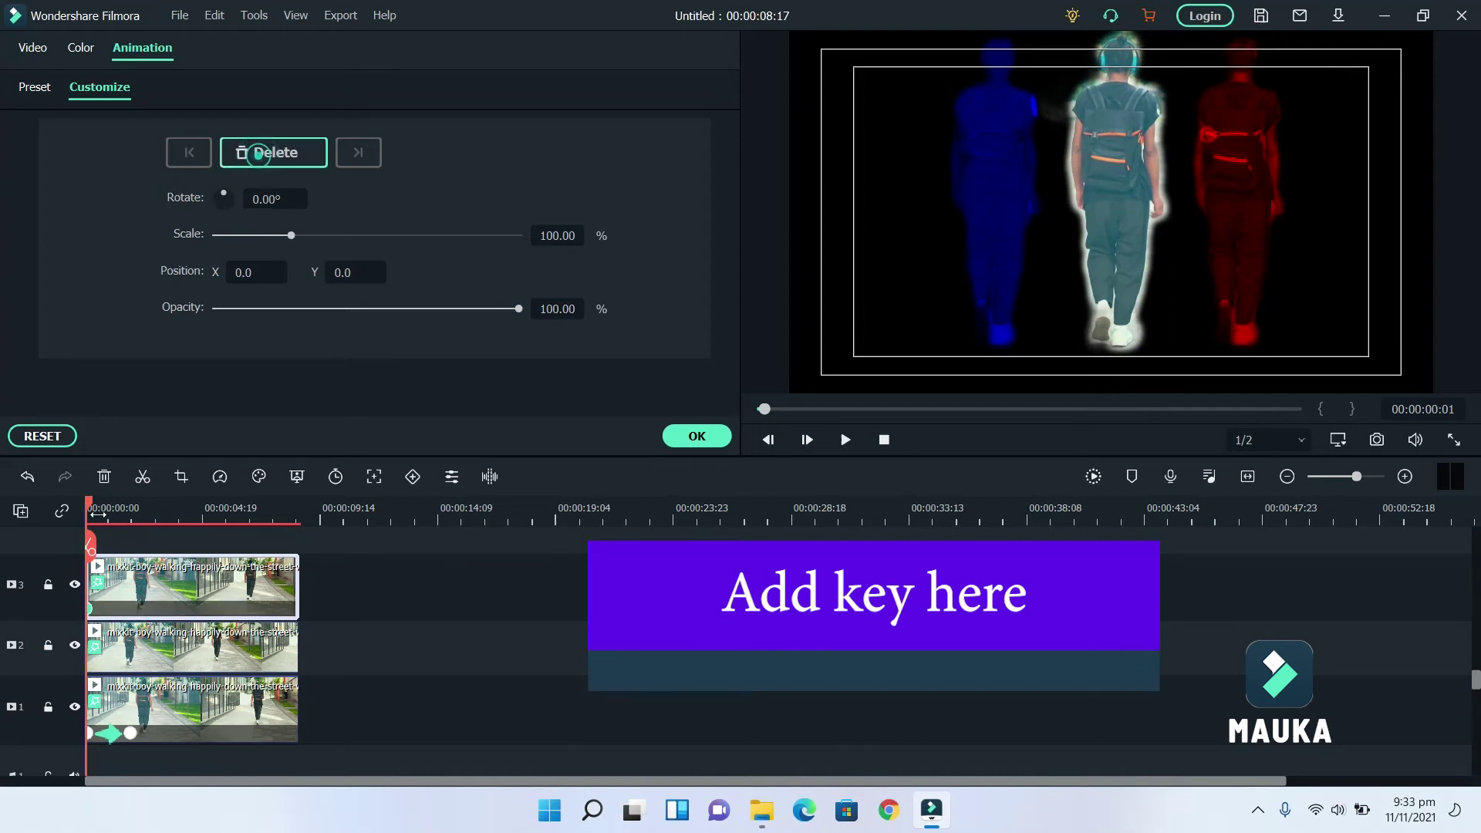
pyautogui.moveTo(90, 501); pyautogui.dragTo(132, 506)
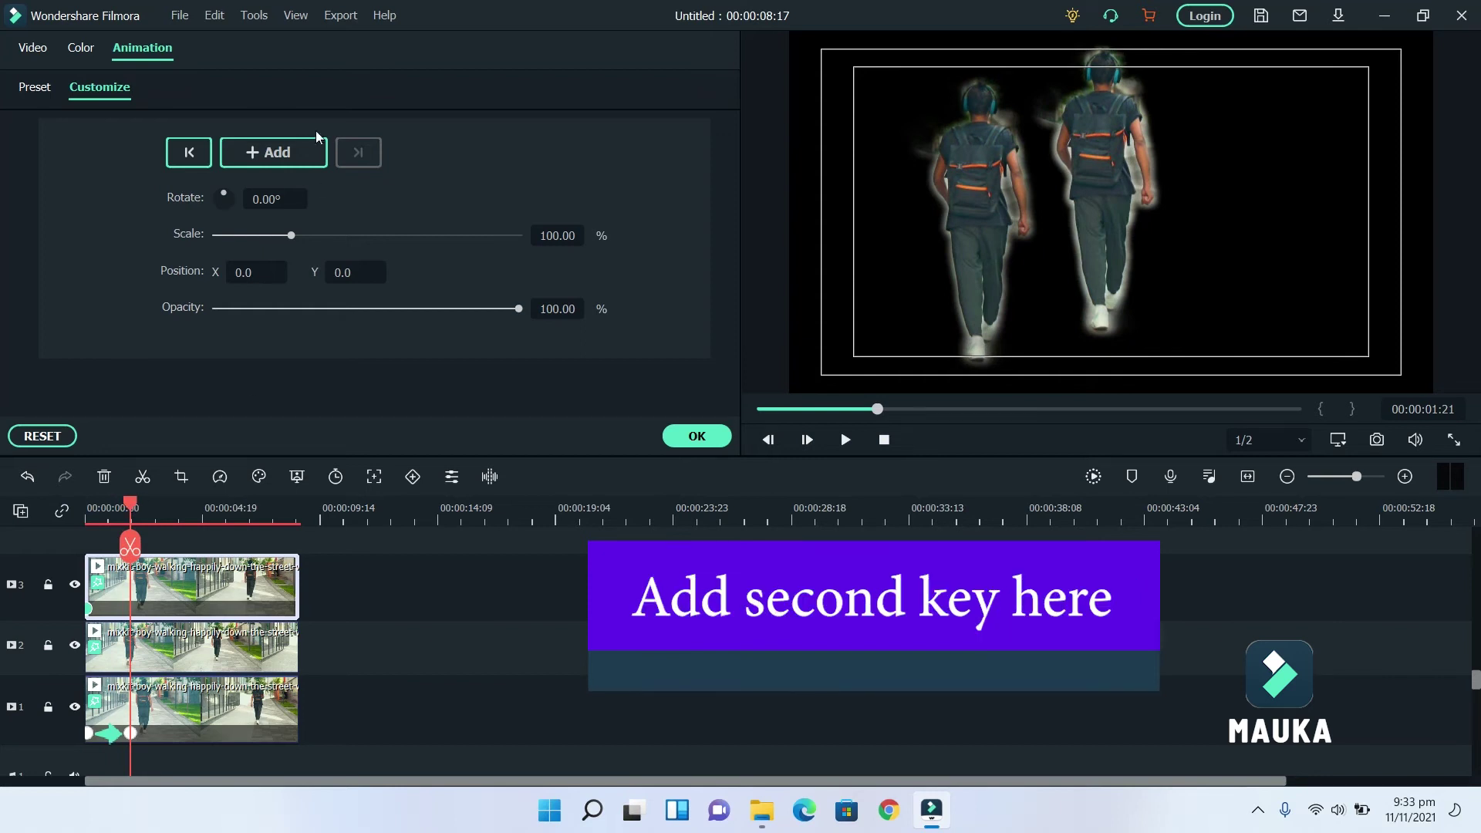
pyautogui.click(280, 158)
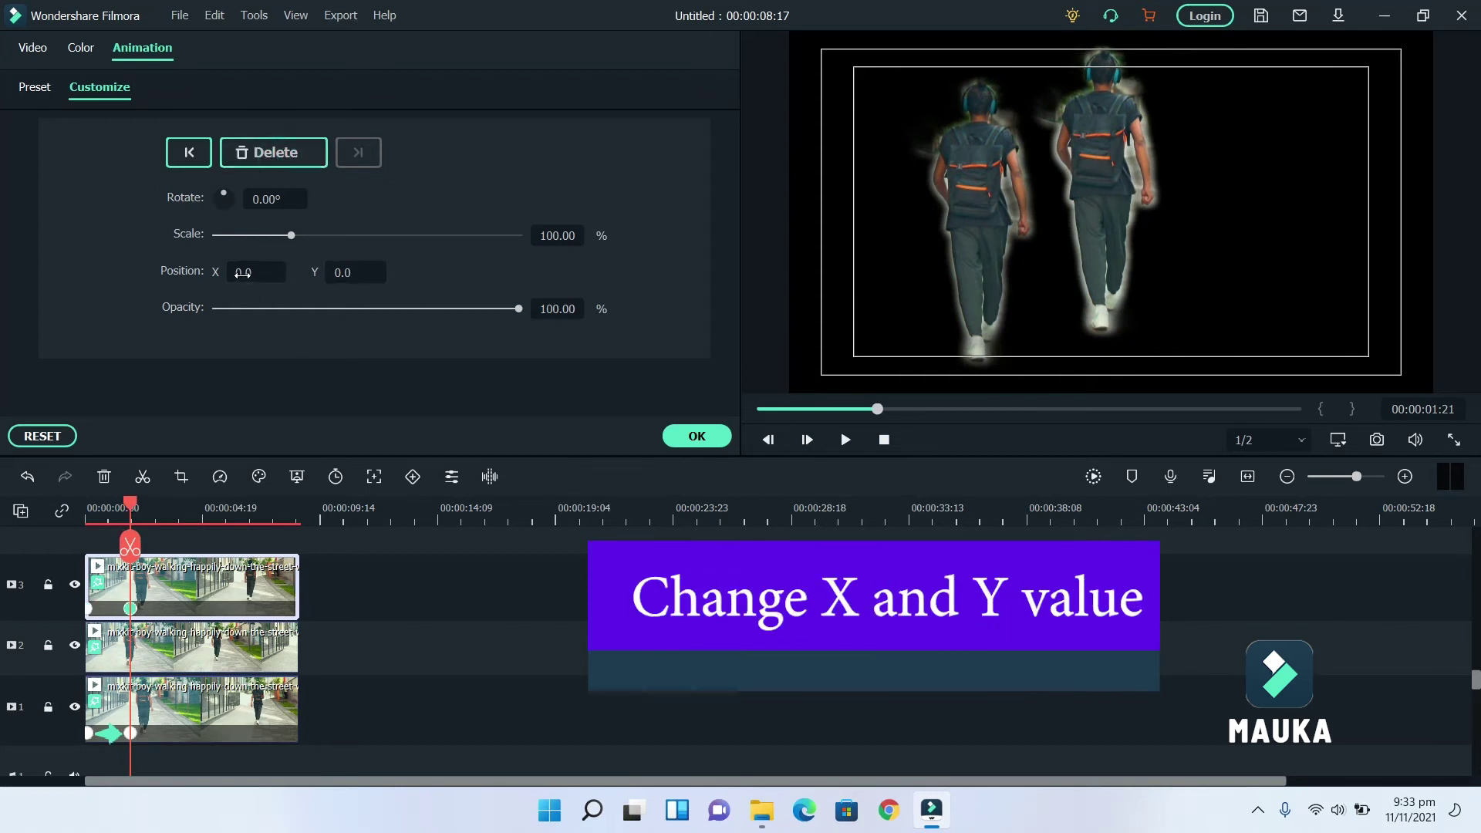
# Set the 01:21 keyframe's position to X 160, Y -40.
pyautogui.click(241, 274)
pyautogui.write('40')
pyautogui.press('Return')
pyautogui.click(242, 273)
pyautogui.write('240')
pyautogui.press('Return')
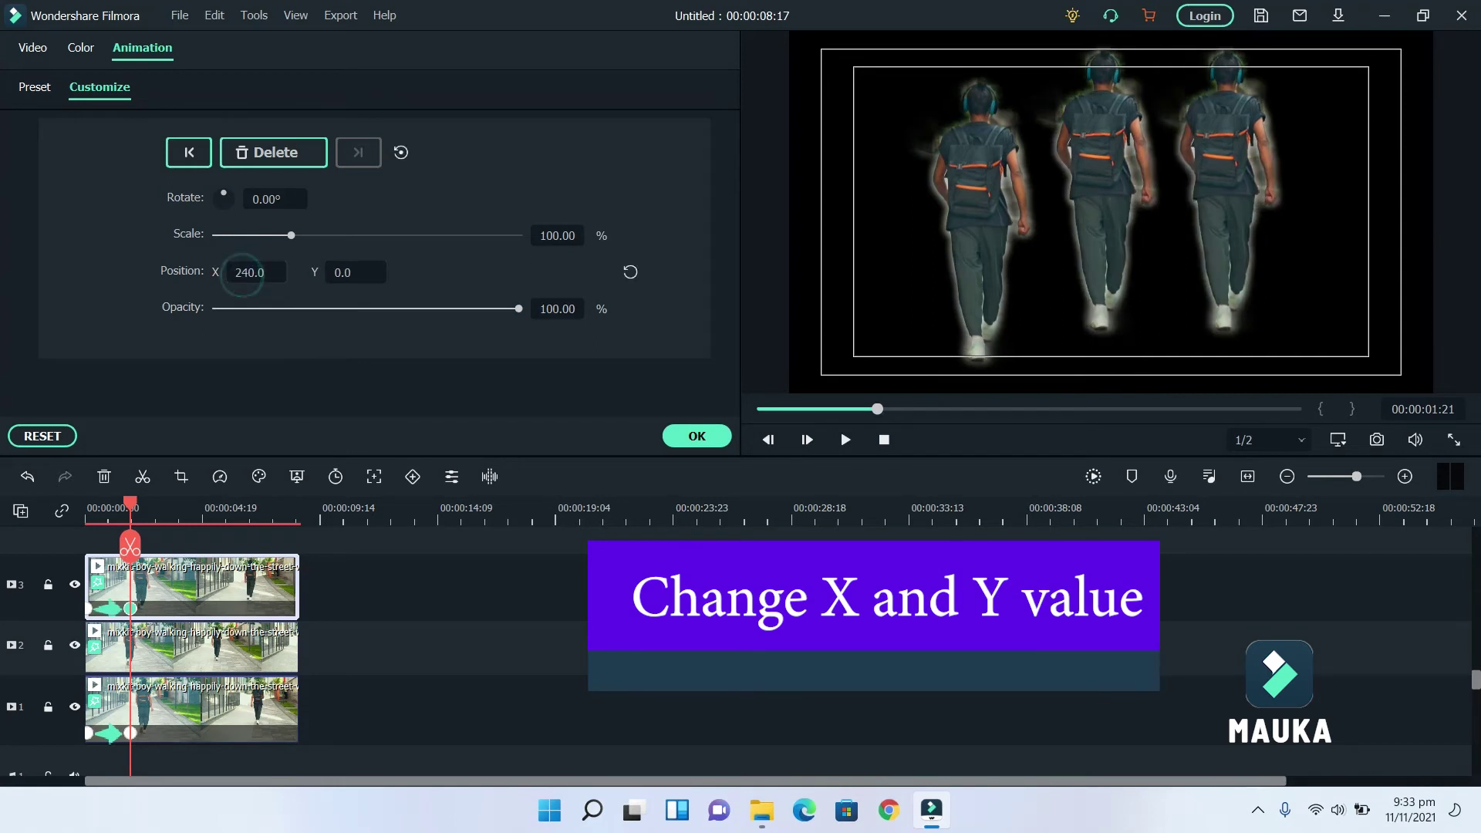
pyautogui.scroll(-10, 241, 273)
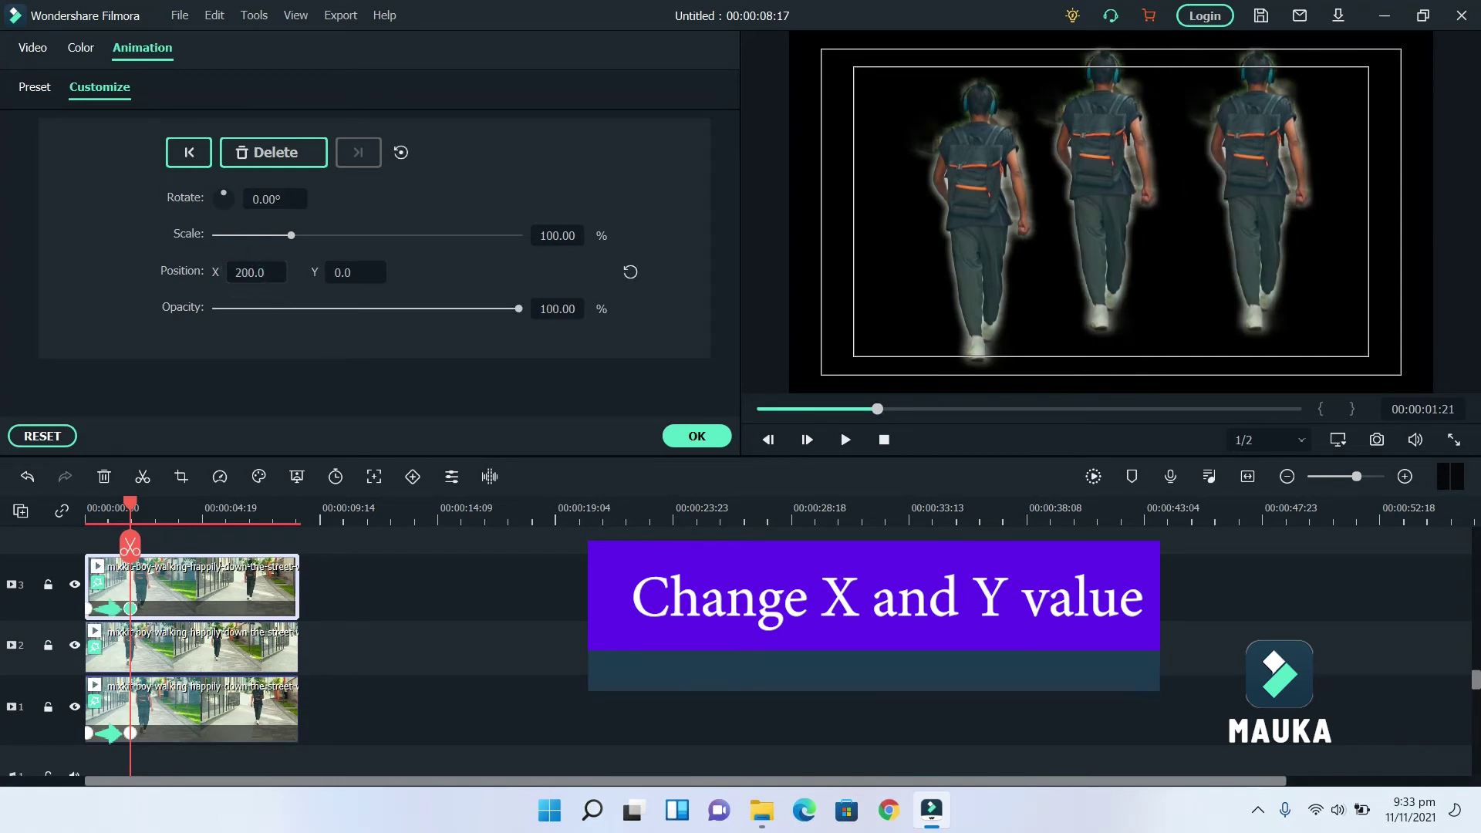
pyautogui.scroll(-2, 241, 273)
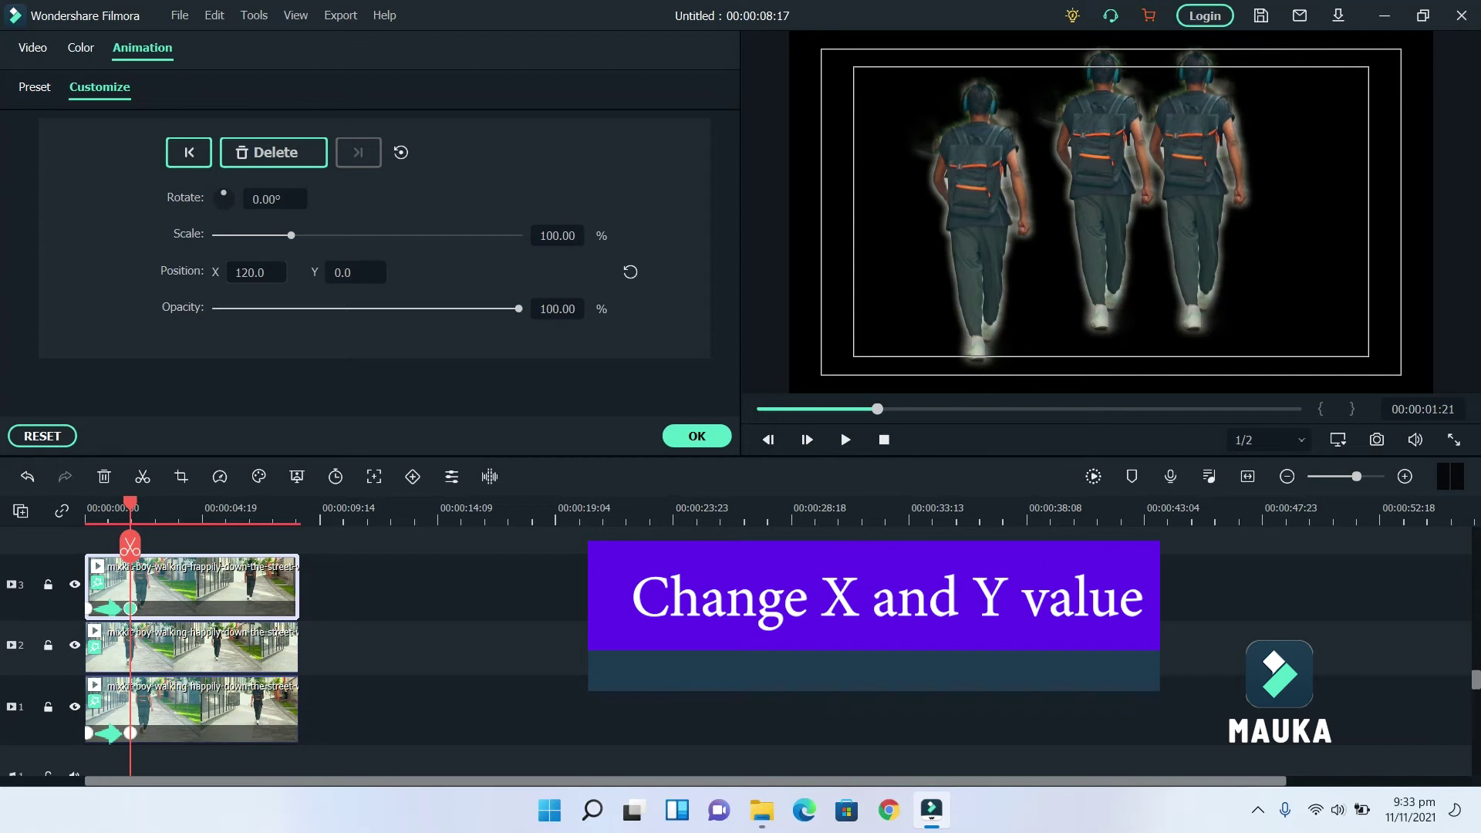
pyautogui.scroll(4, 256, 273)
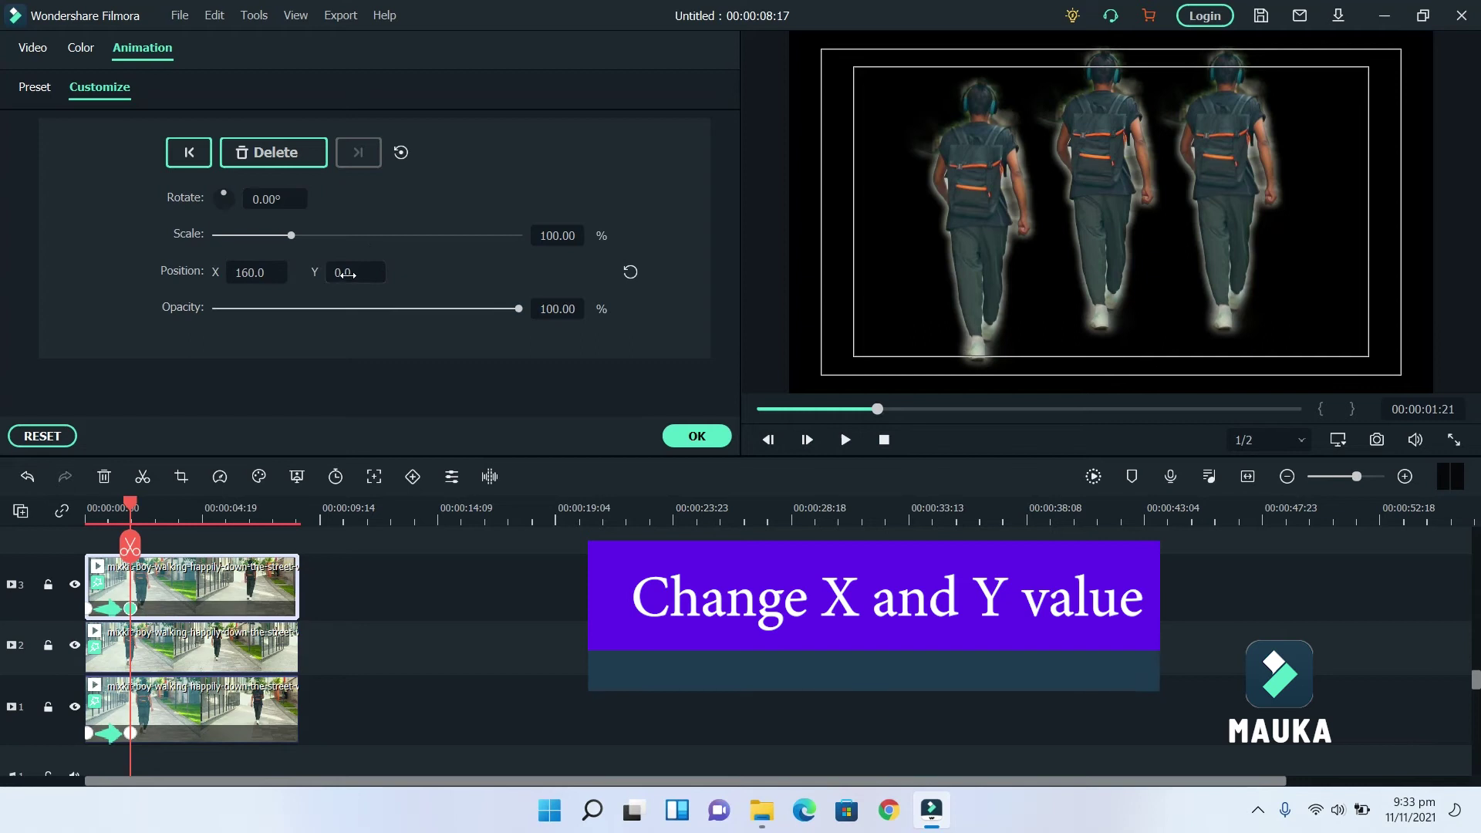
pyautogui.scroll(-4, 347, 274)
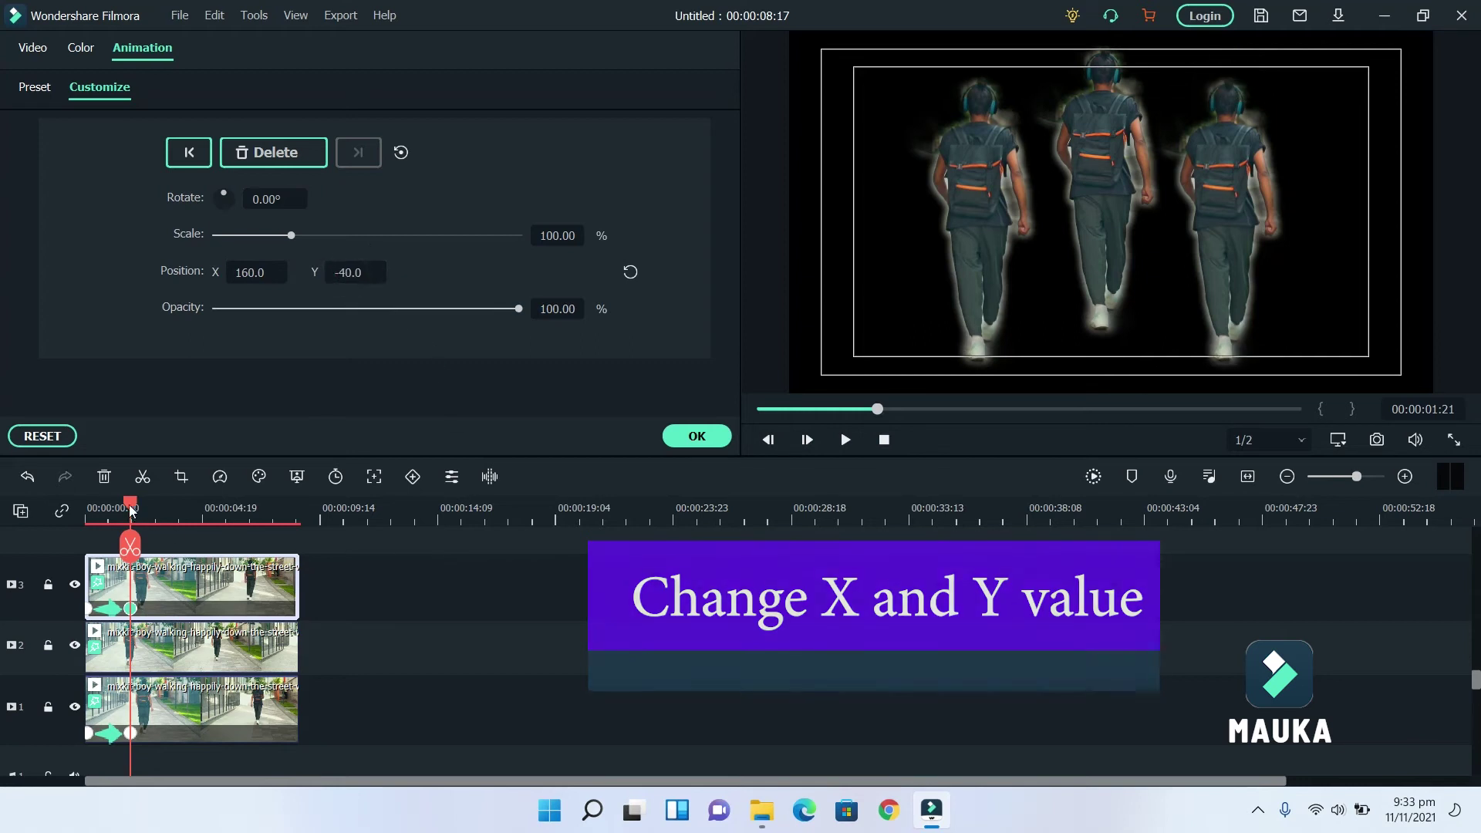
pyautogui.moveTo(131, 503); pyautogui.dragTo(44, 521)
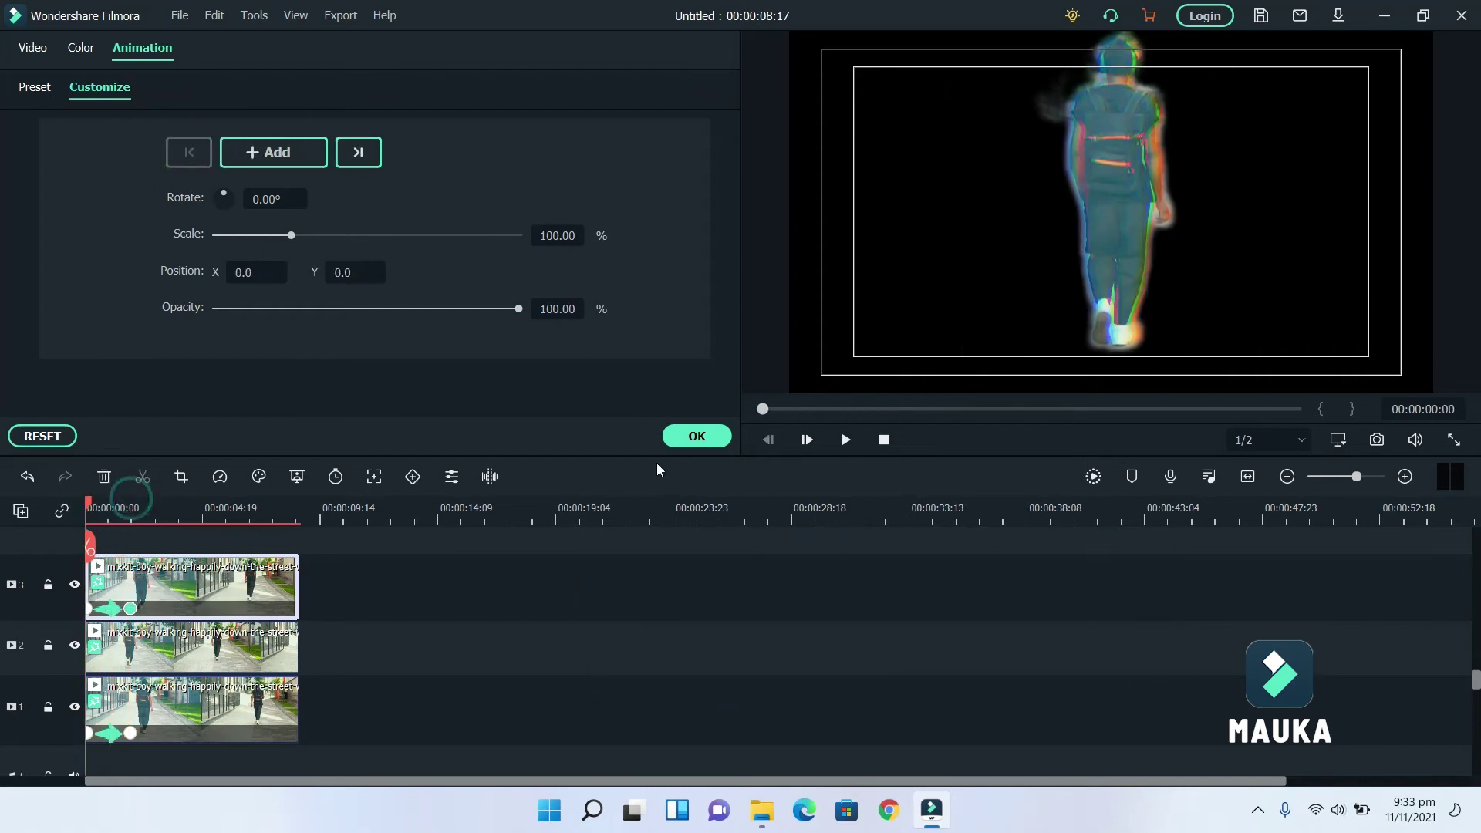
# Play back the three copies sliding apart.
pyautogui.click(855, 441)
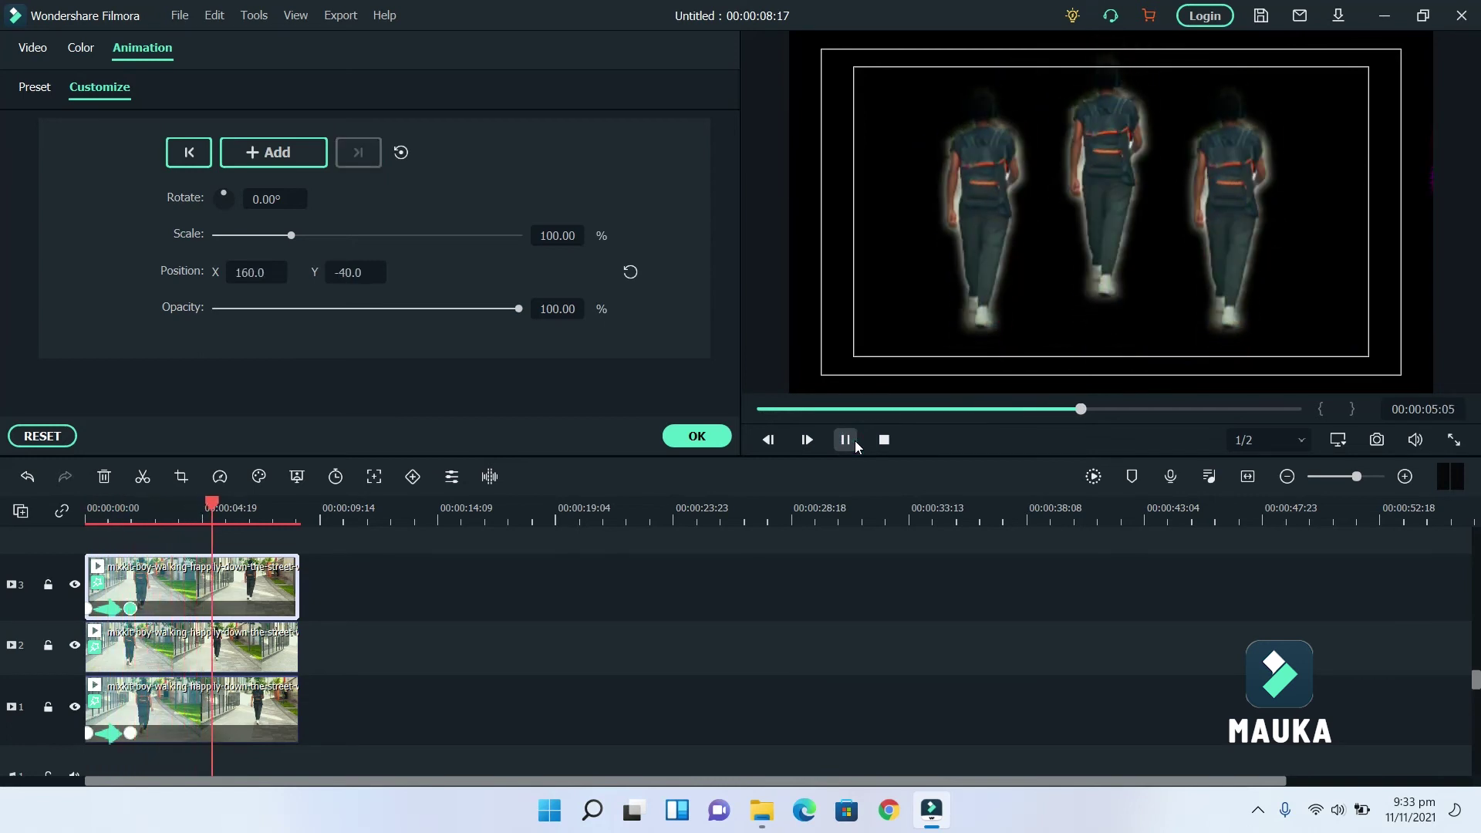
pyautogui.click(853, 443)
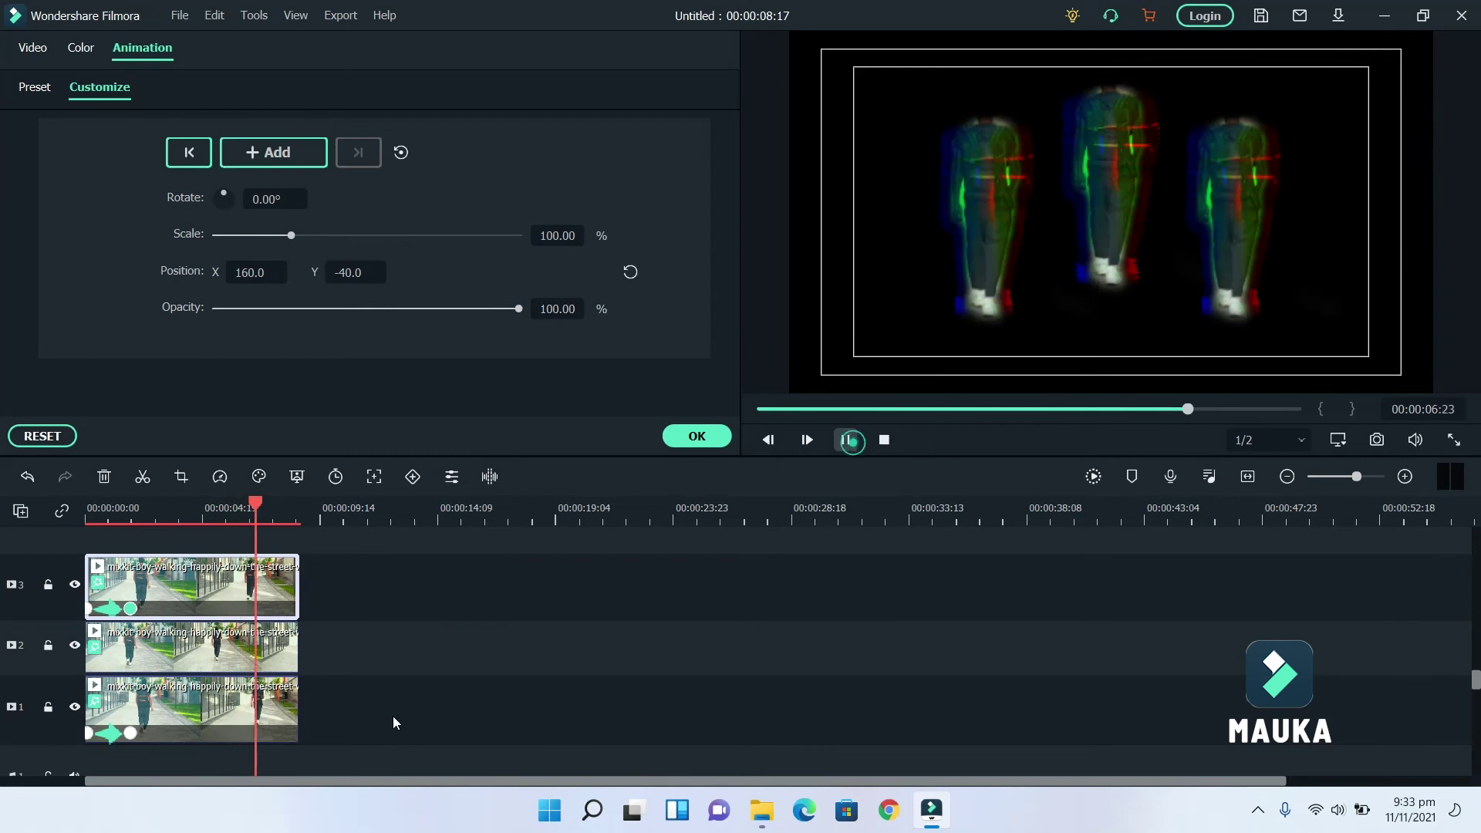
pyautogui.click(132, 609)
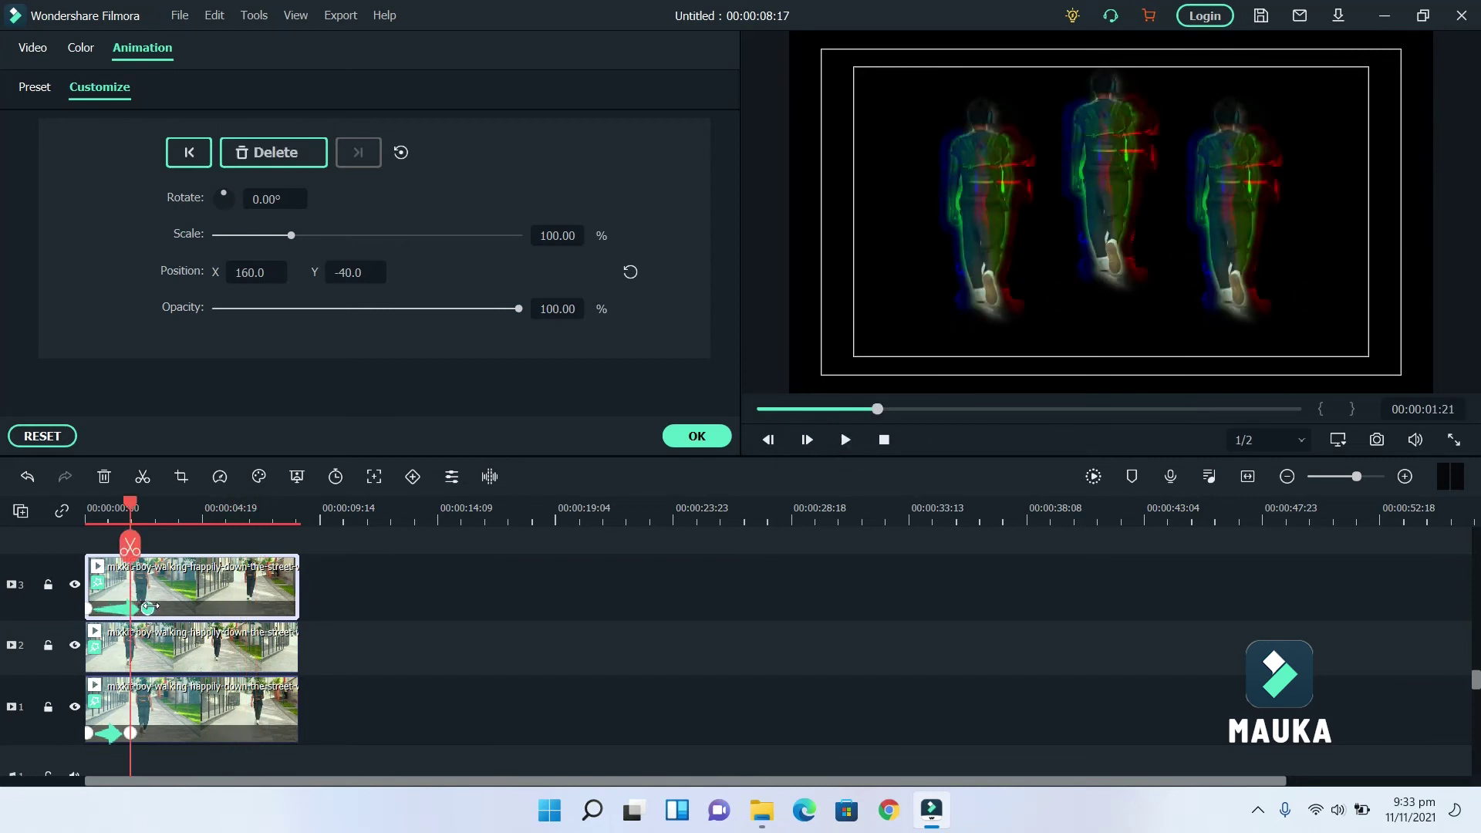
# Drag the track-1 clip's end keyframe later, to about 00:00:02:17.
pyautogui.click(138, 731)
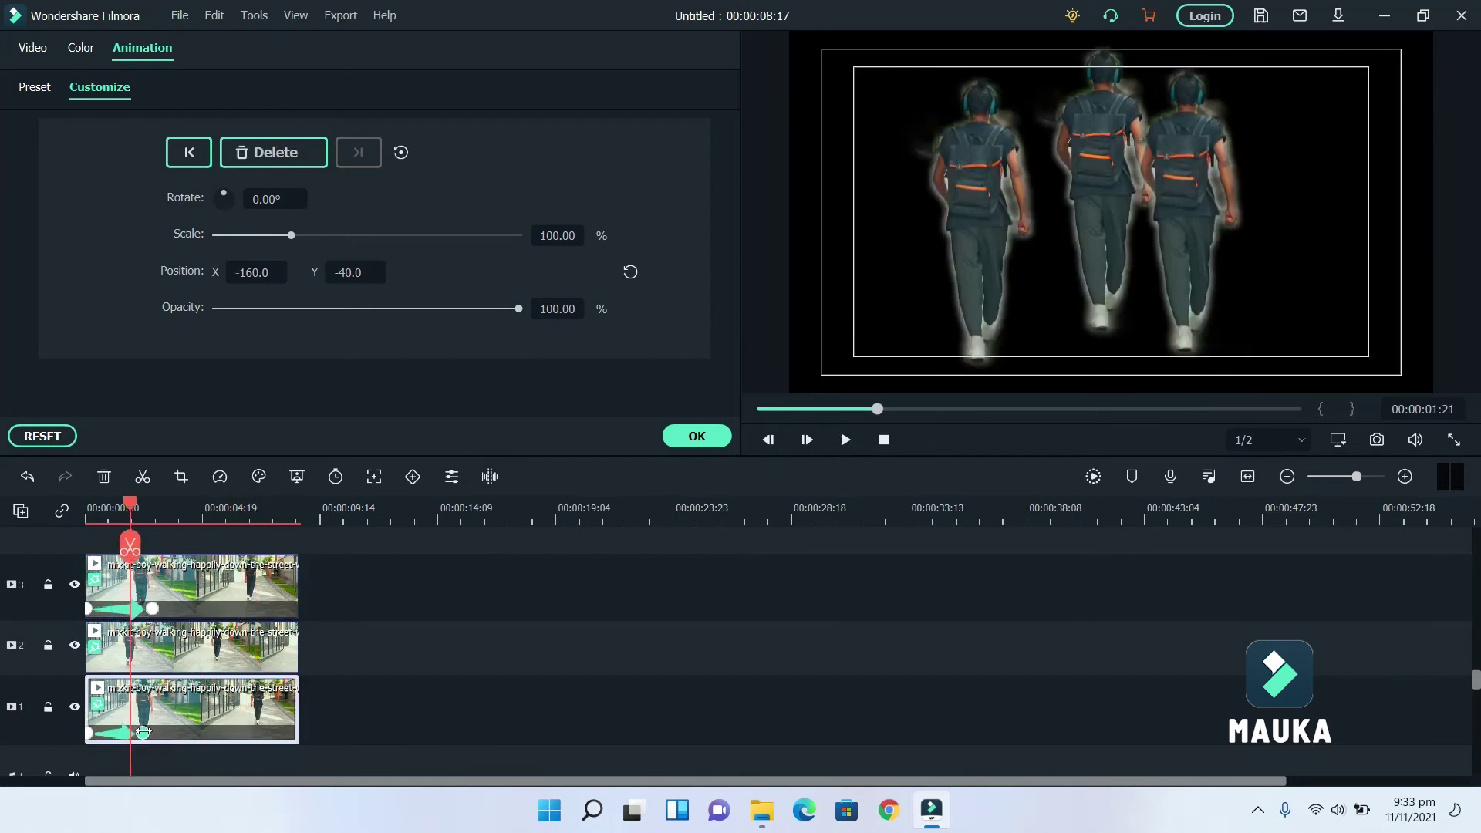
pyautogui.moveTo(143, 731); pyautogui.dragTo(157, 731)
pyautogui.click(148, 731)
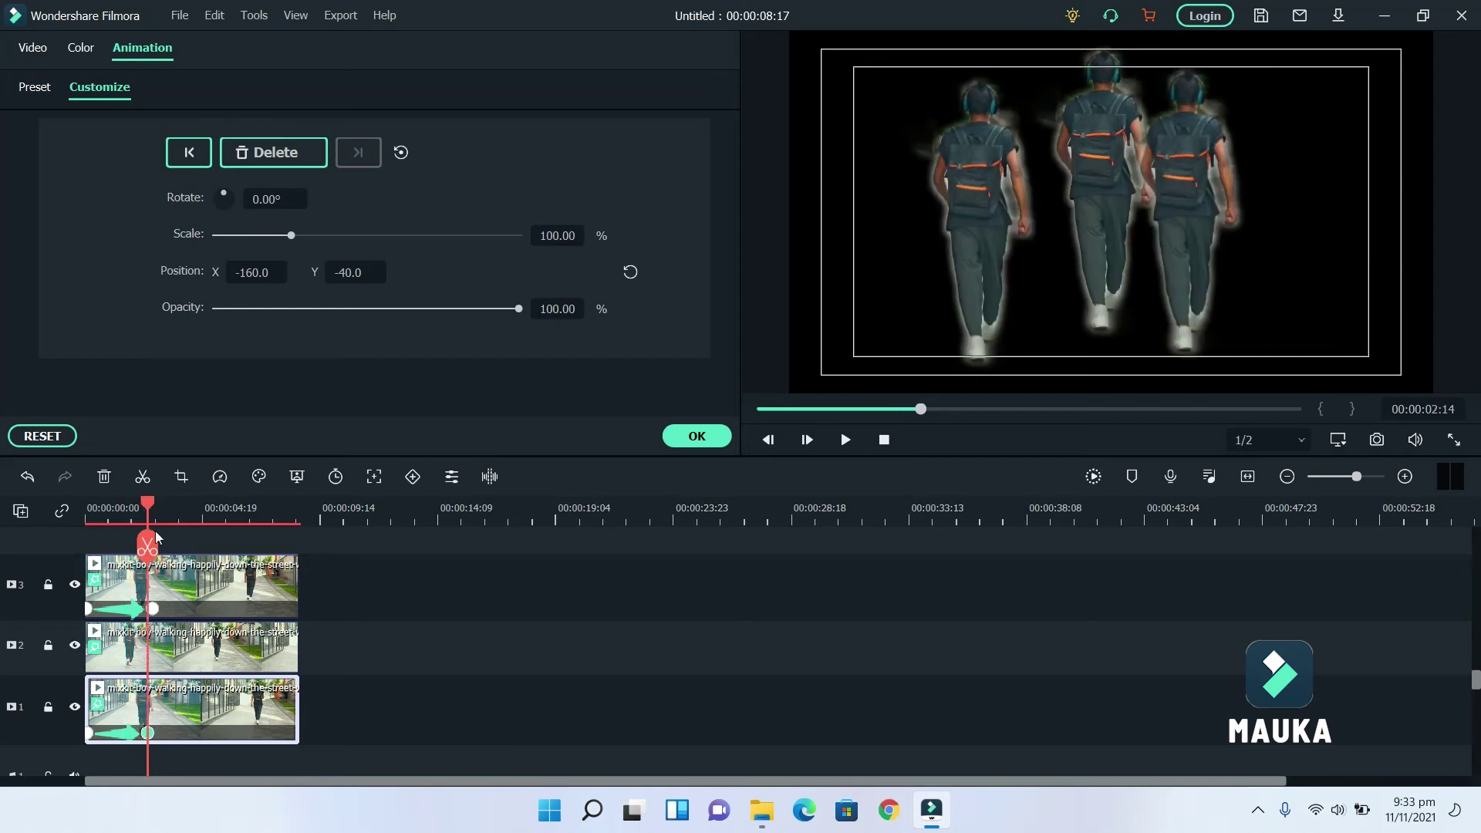
pyautogui.moveTo(147, 506); pyautogui.dragTo(155, 506)
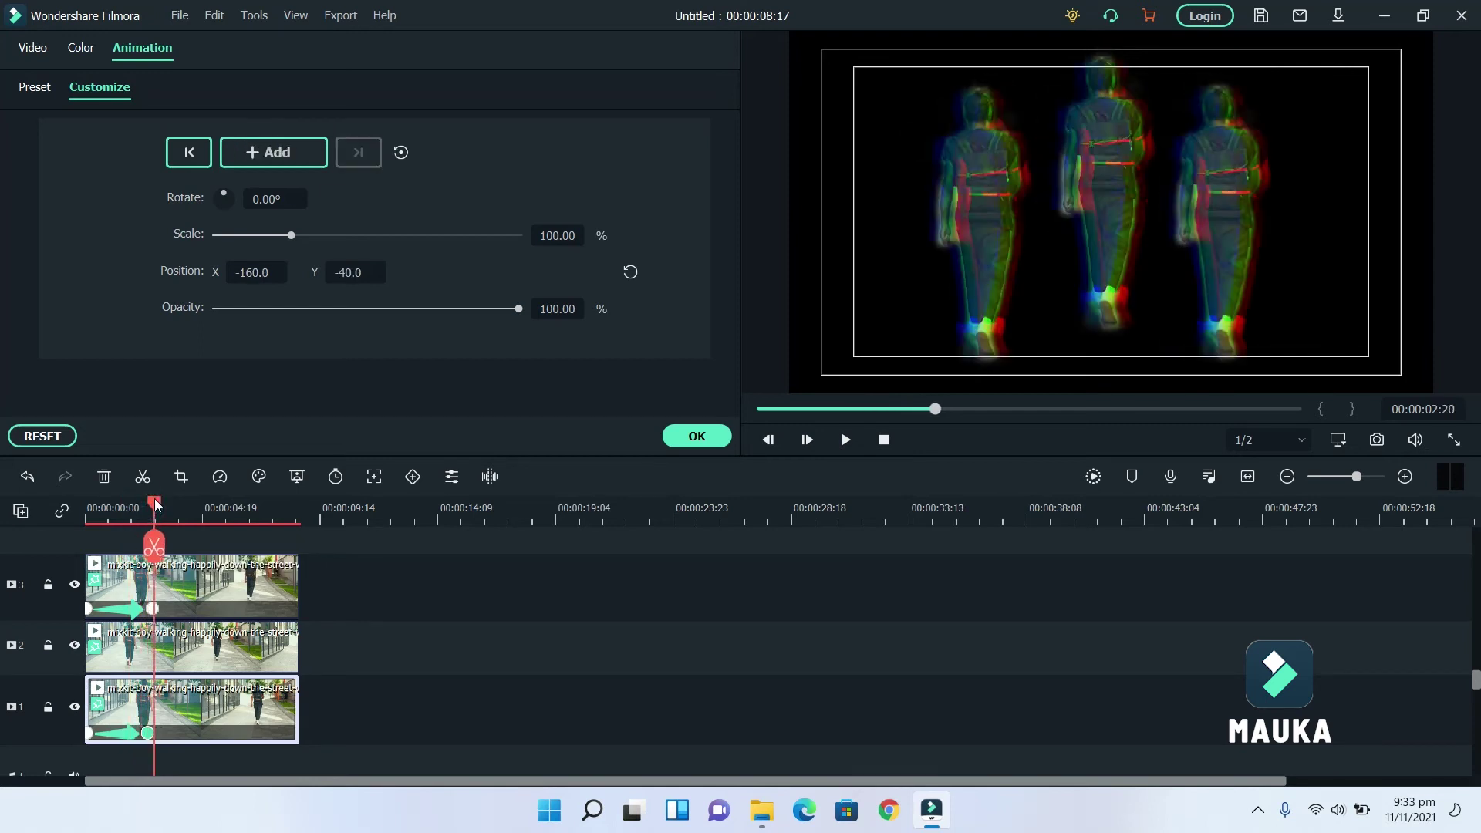
pyautogui.click(147, 732)
pyautogui.click(151, 730)
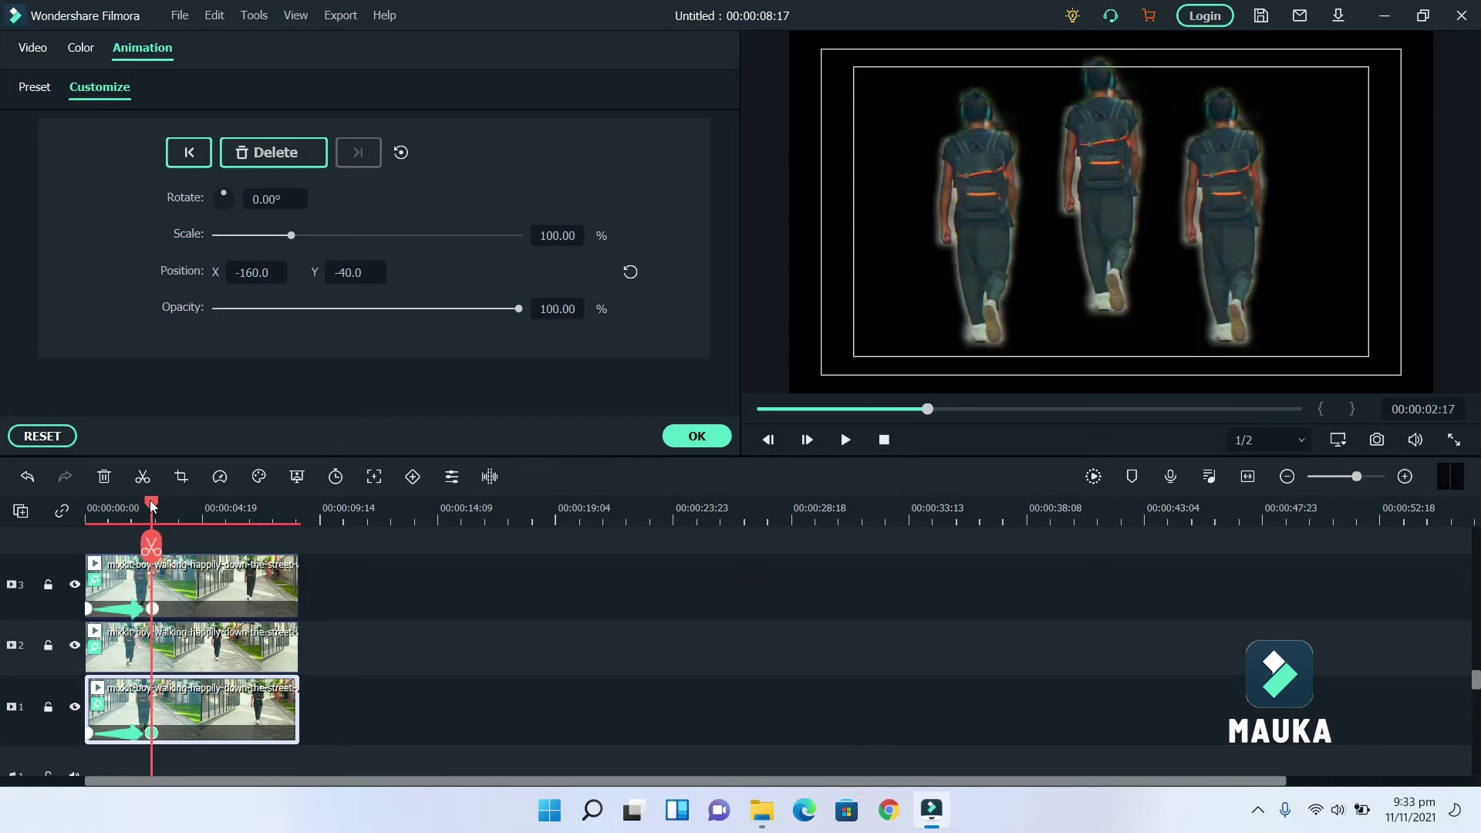
pyautogui.moveTo(151, 544); pyautogui.dragTo(88, 540)
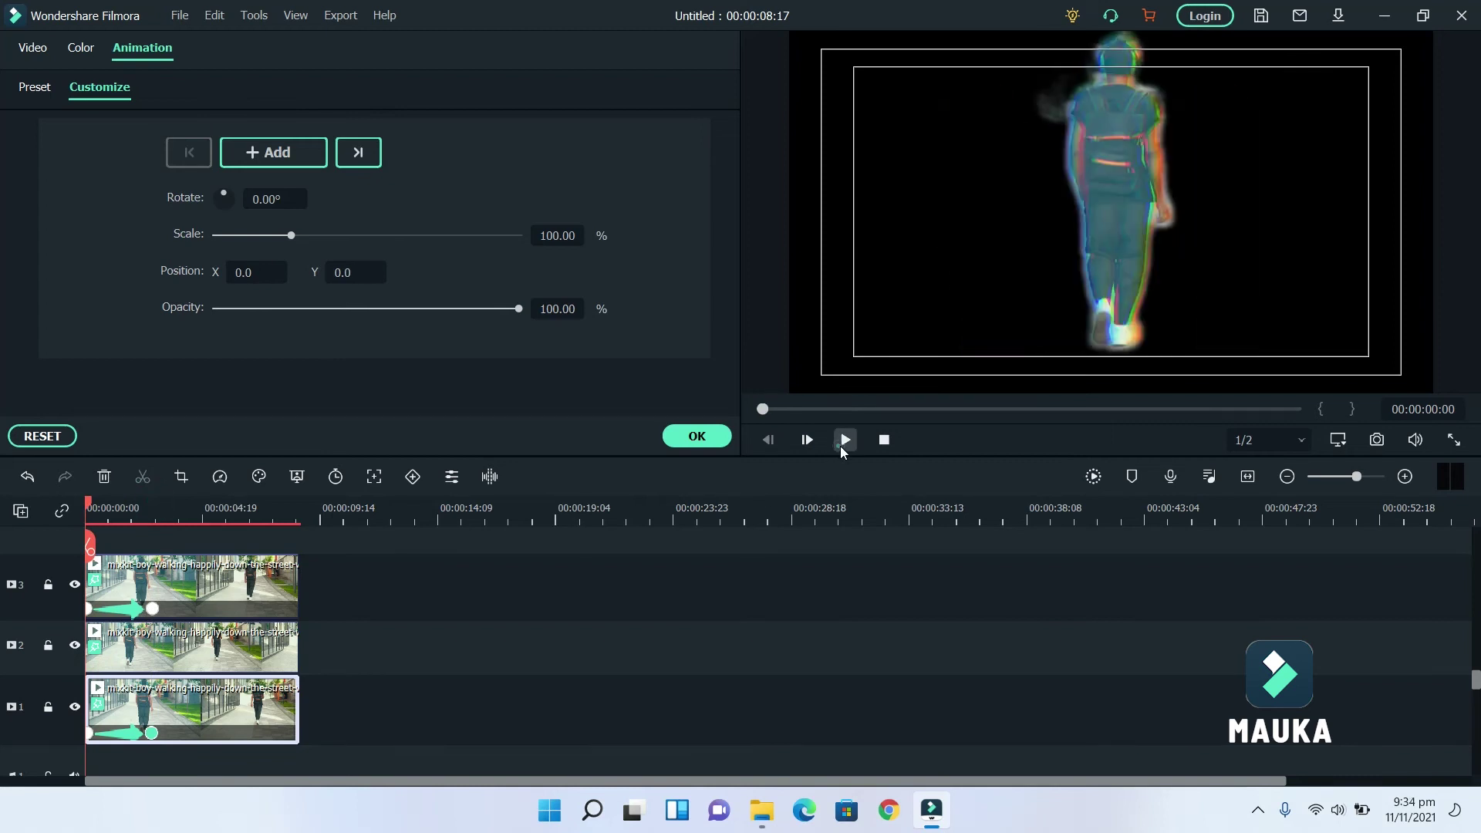
# Preview the three walkers spreading left, centre and right, then confirm the animation settings.
pyautogui.click(840, 446)
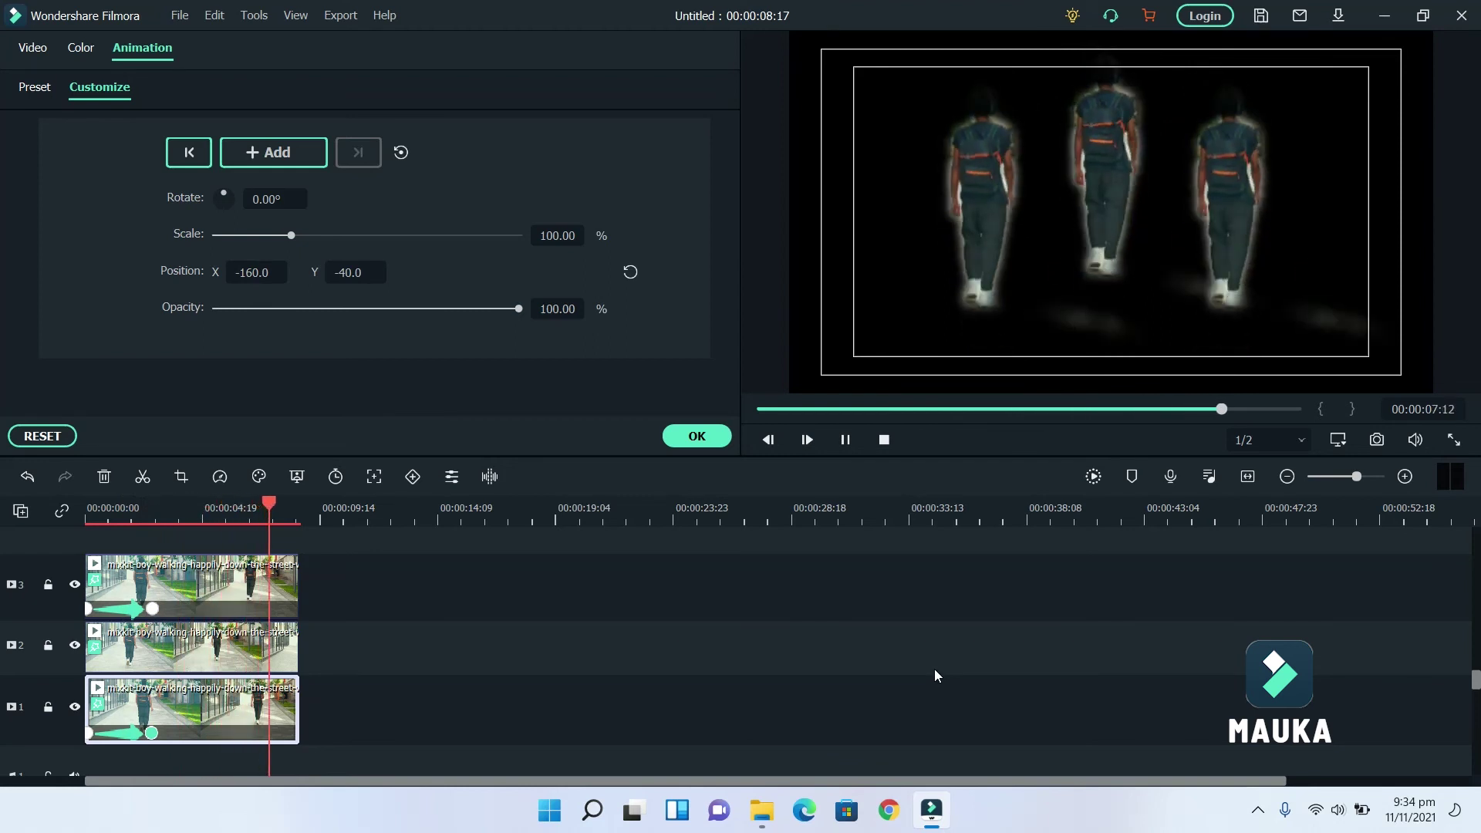
pyautogui.click(843, 440)
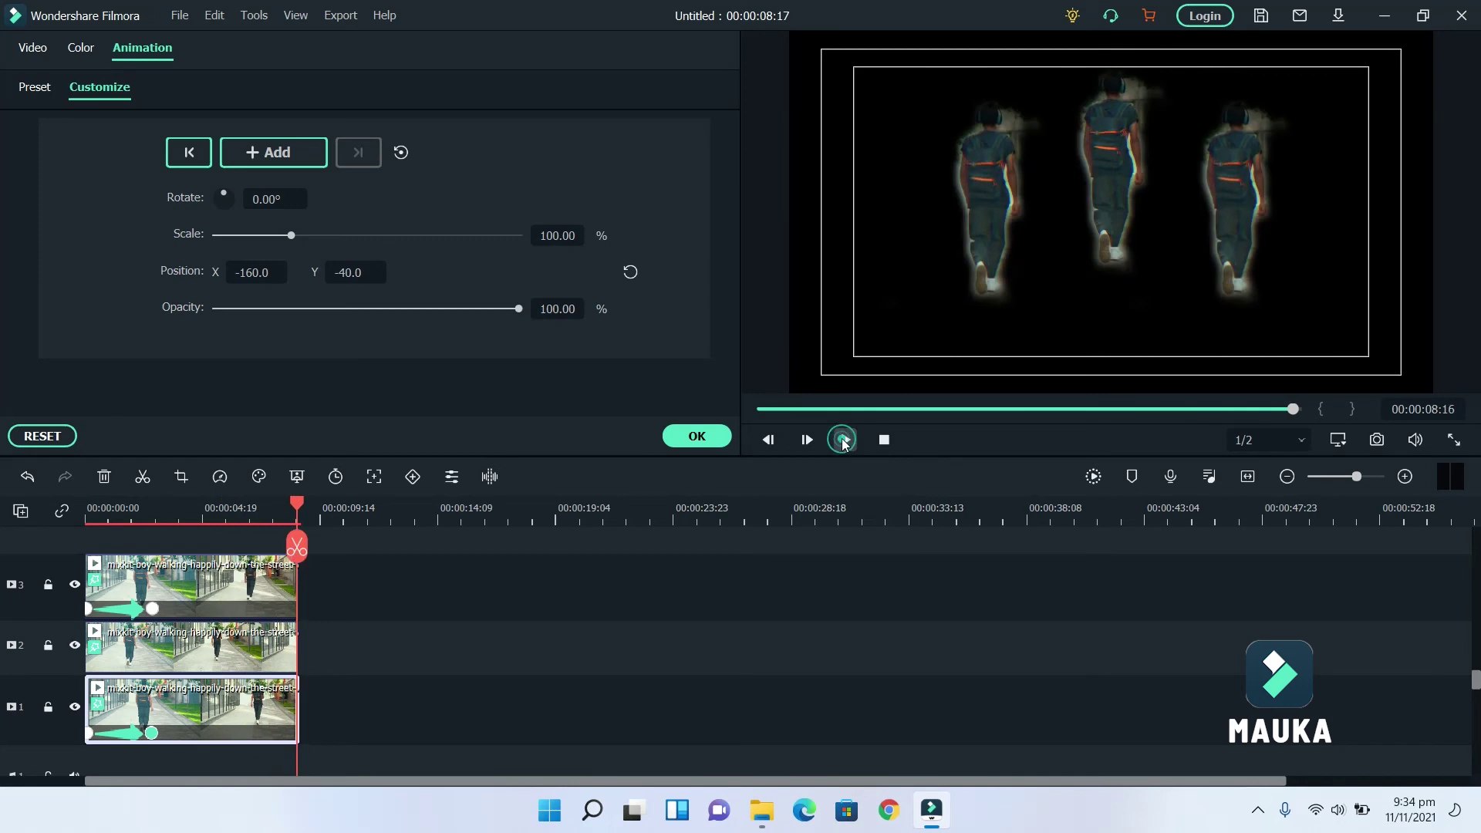
pyautogui.click(696, 436)
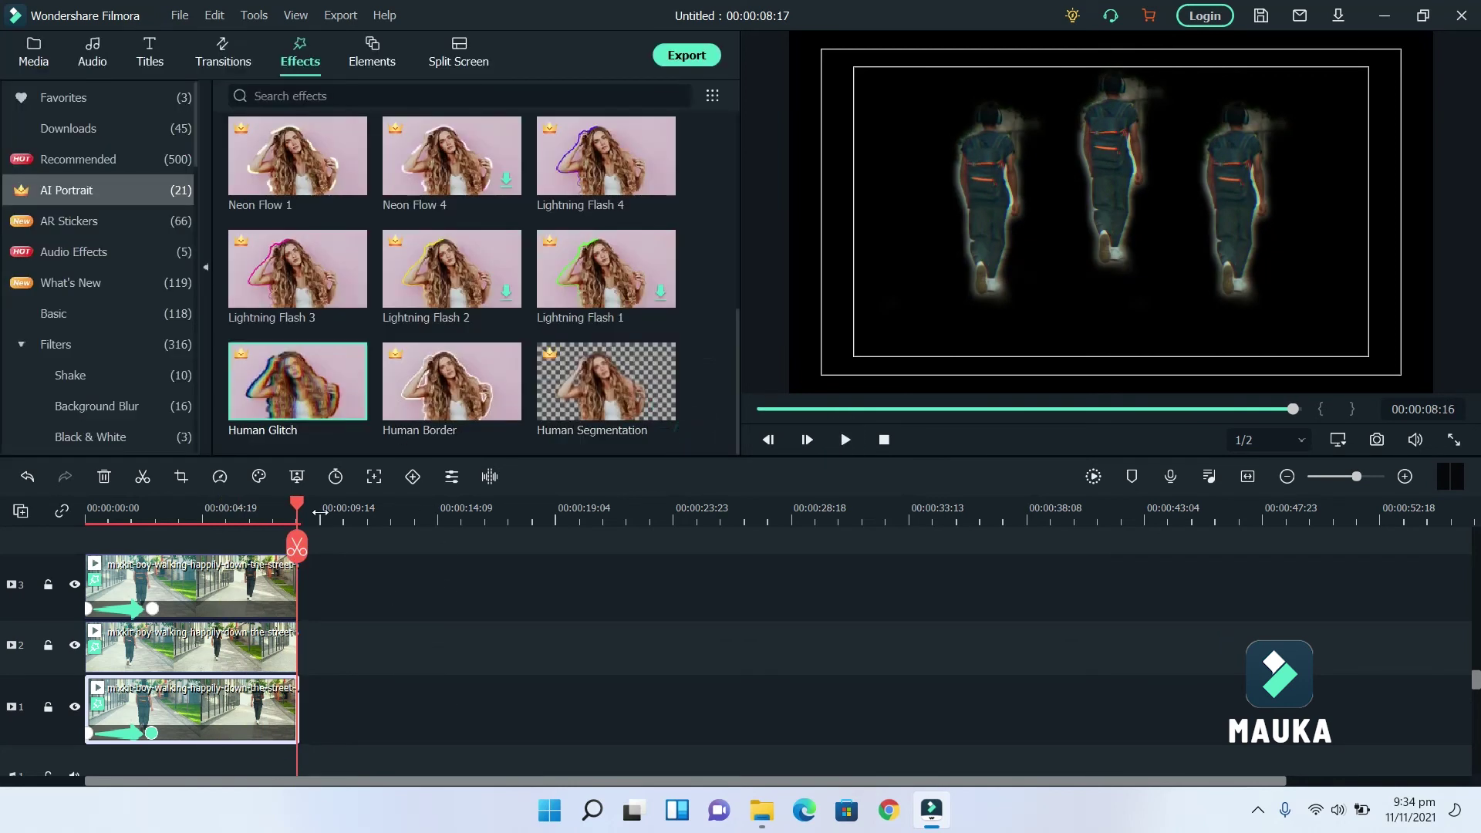
# Place the abstract tunnel clip on the bottom track starting at 00:00:00.
pyautogui.click(33, 56)
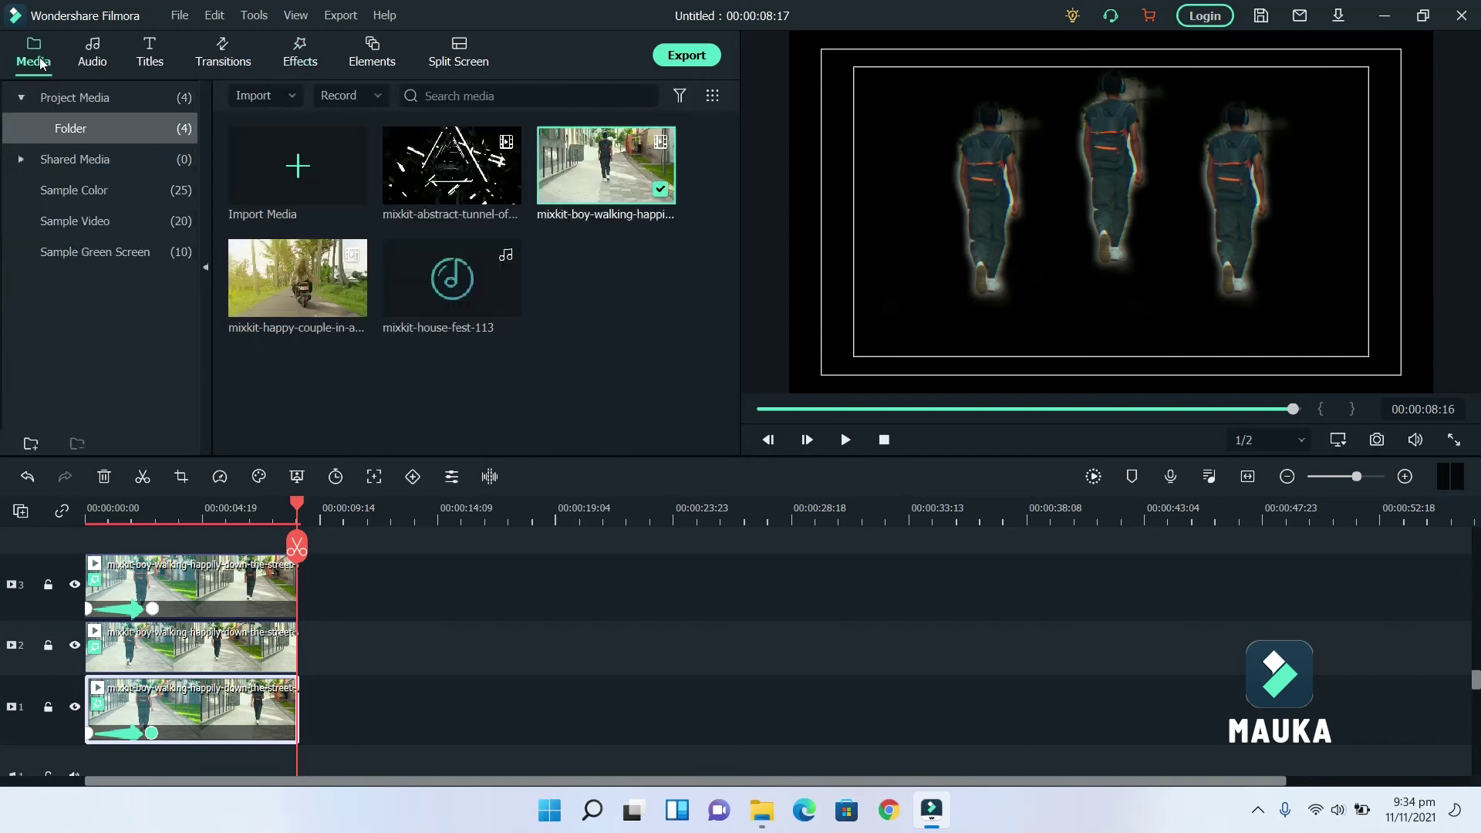
pyautogui.moveTo(452, 193); pyautogui.dragTo(227, 663)
pyautogui.moveTo(499, 733); pyautogui.dragTo(158, 720)
# Trim the tunnel clip to the walkers' 8-second length and preview the new background.
pyautogui.click(295, 548)
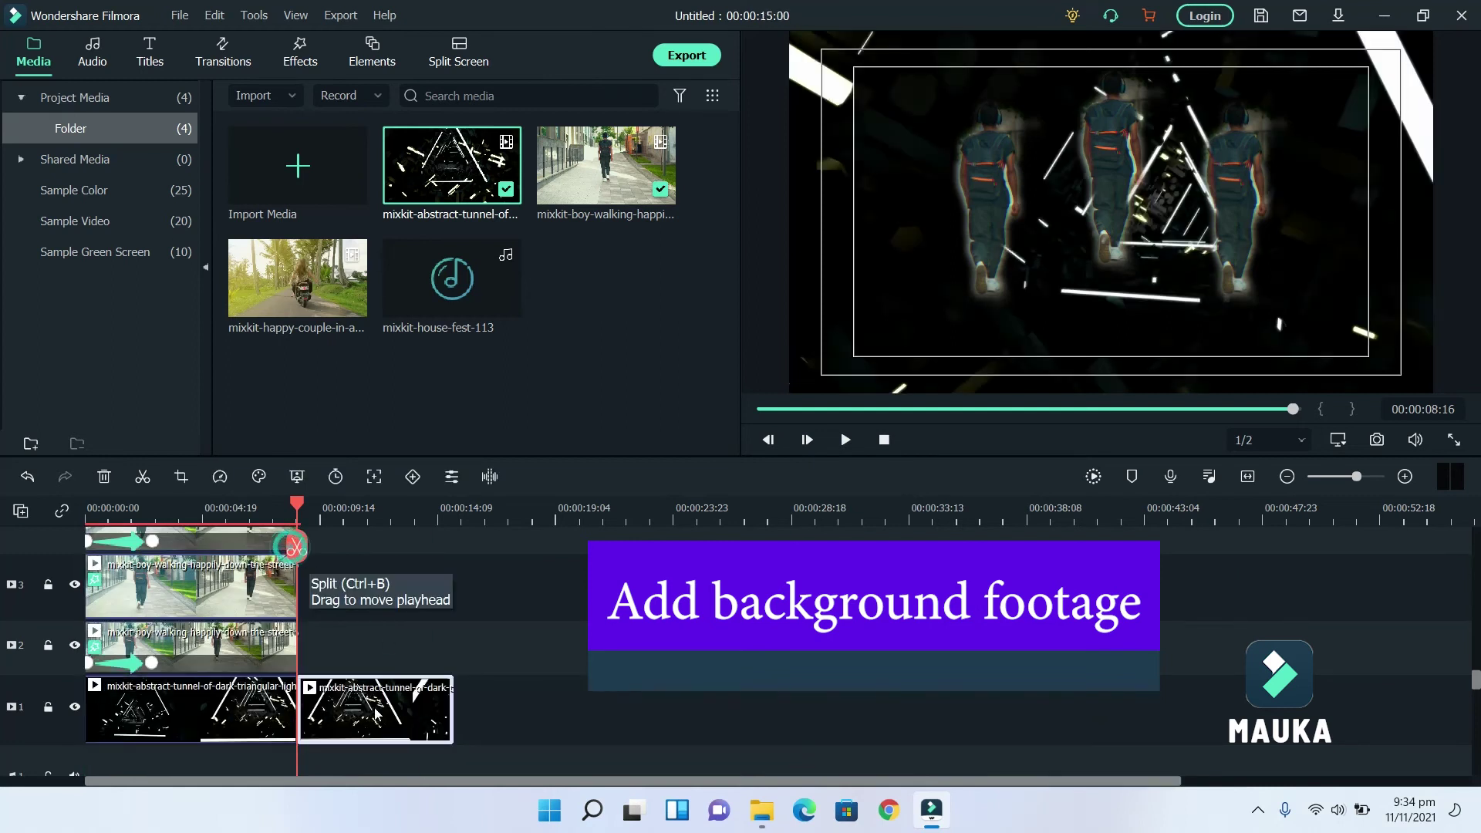
pyautogui.rightClick(370, 723)
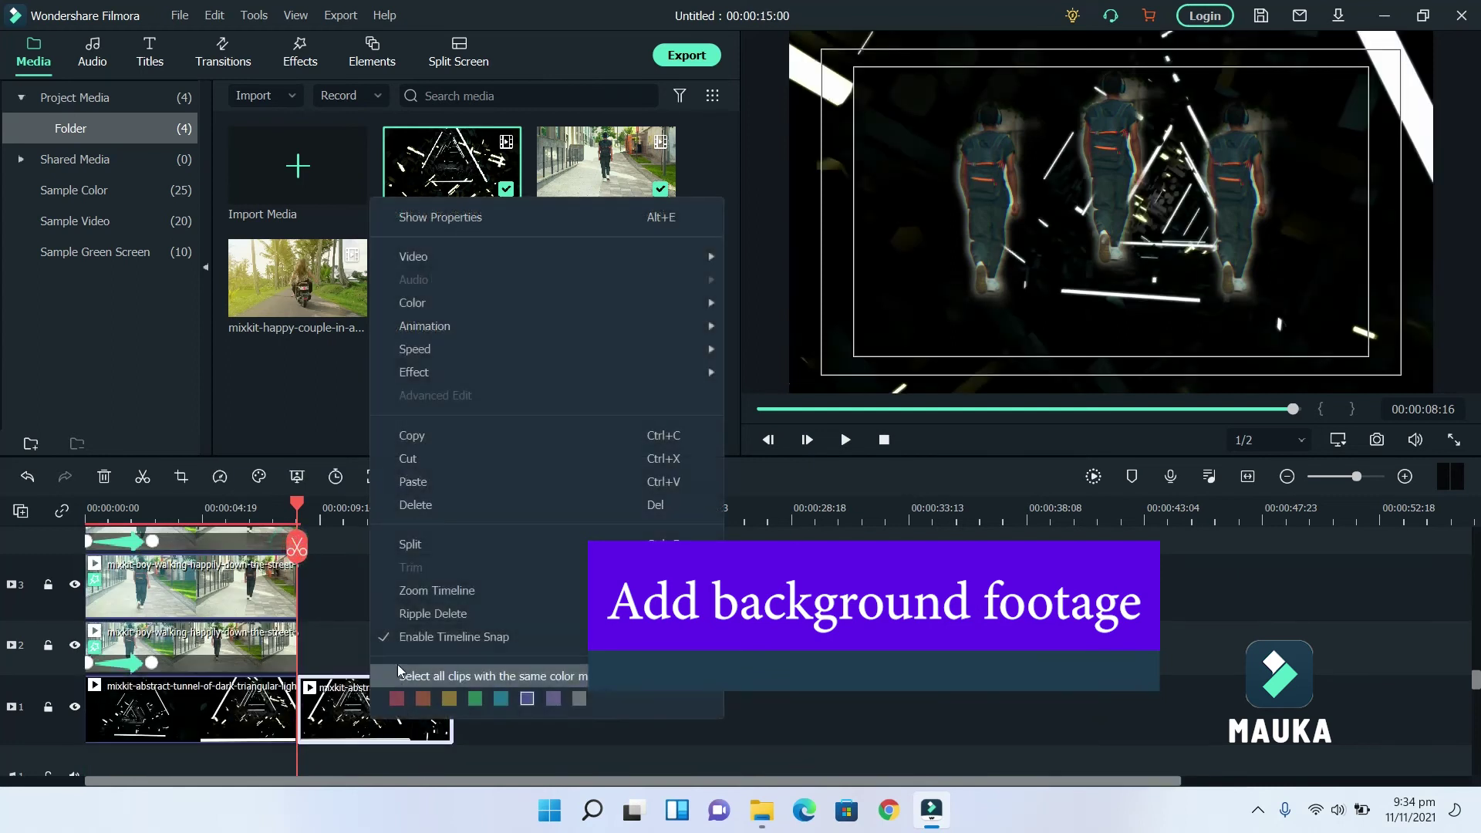
pyautogui.click(436, 507)
pyautogui.click(845, 439)
pyautogui.click(847, 440)
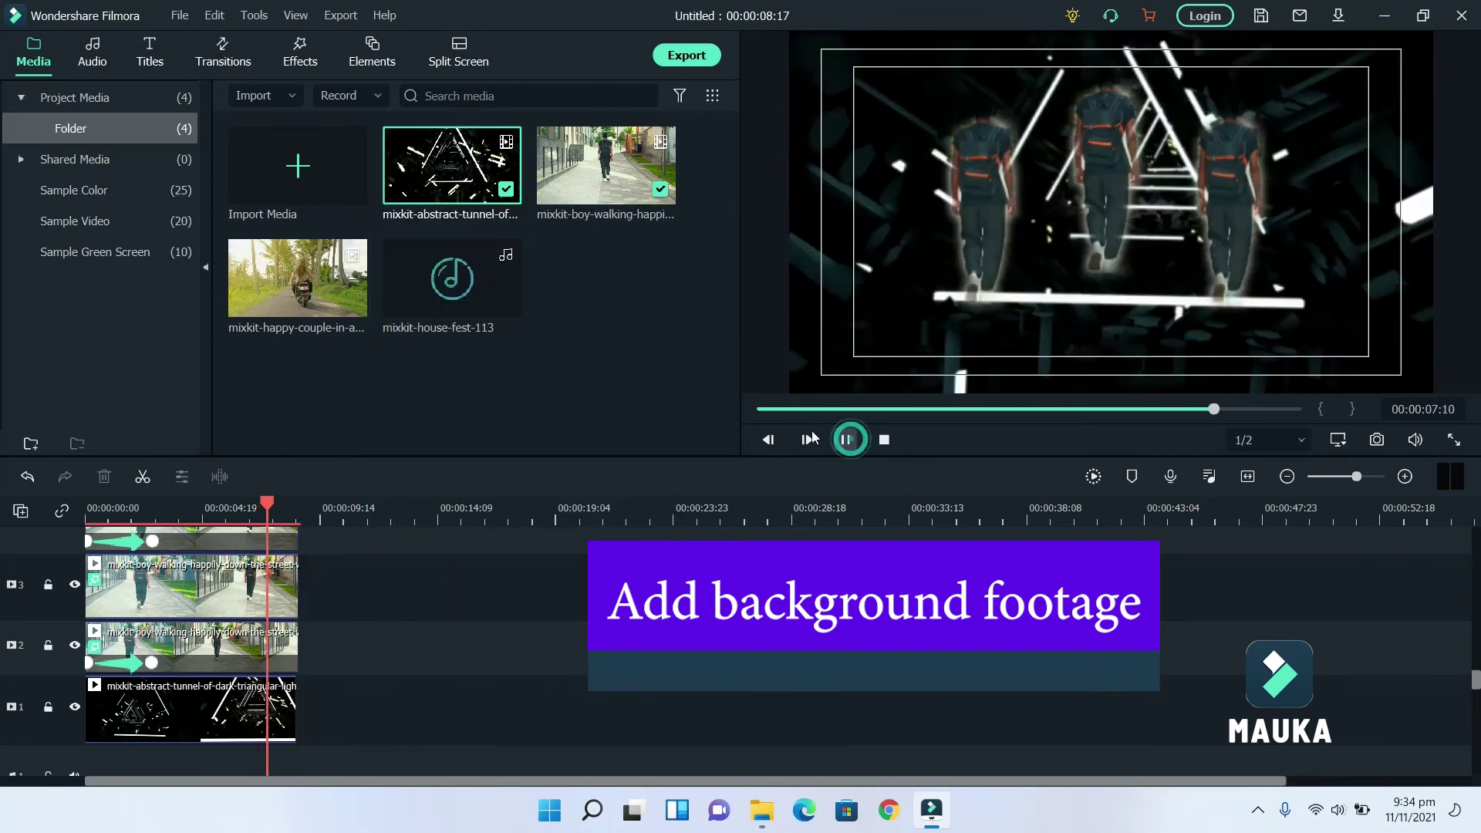
pyautogui.click(301, 51)
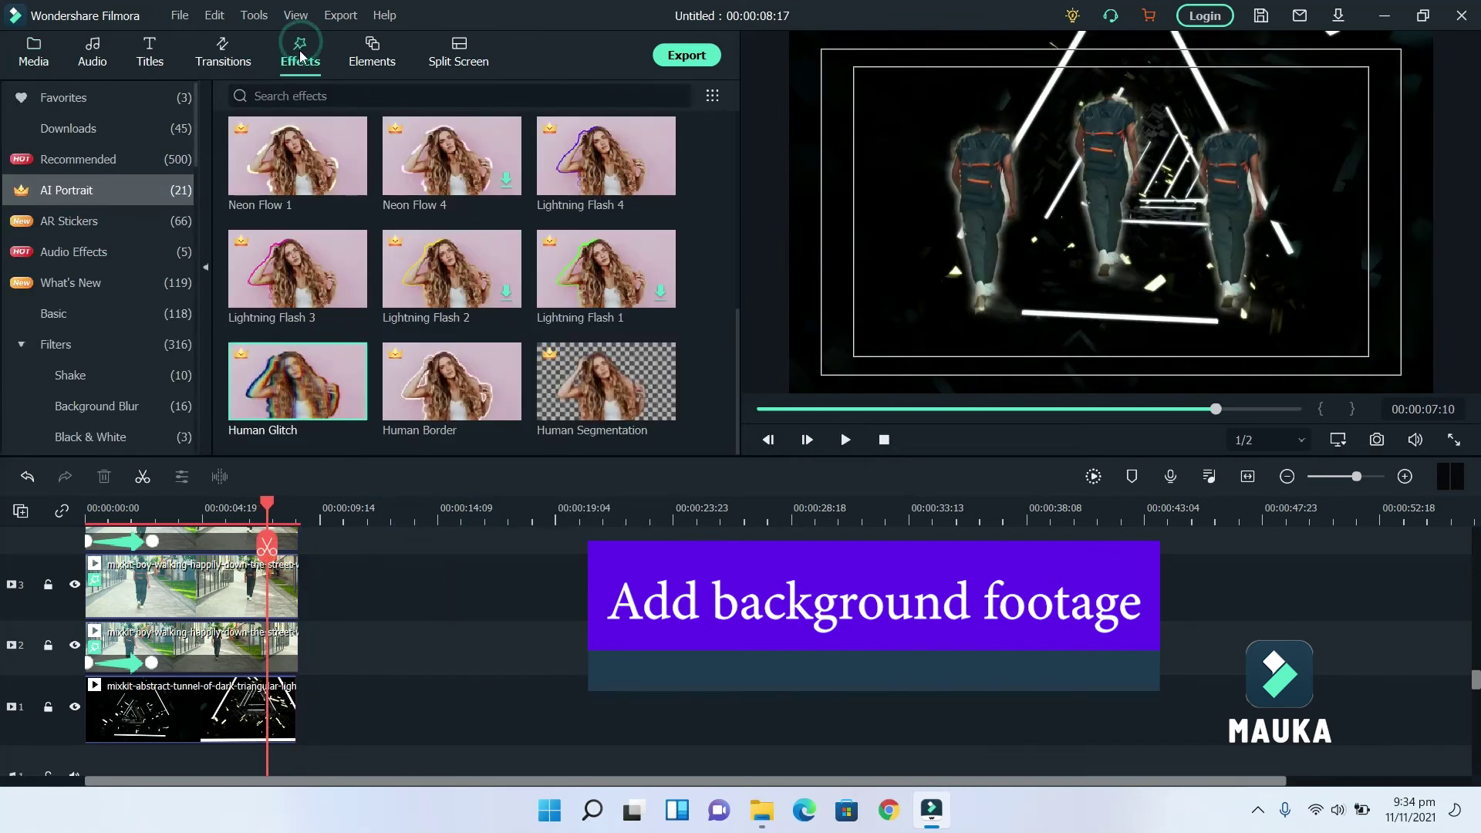
# Add both Kaleidoscope pack overlays from Favorites to the tunnel clip as trial versions.
pyautogui.click(167, 99)
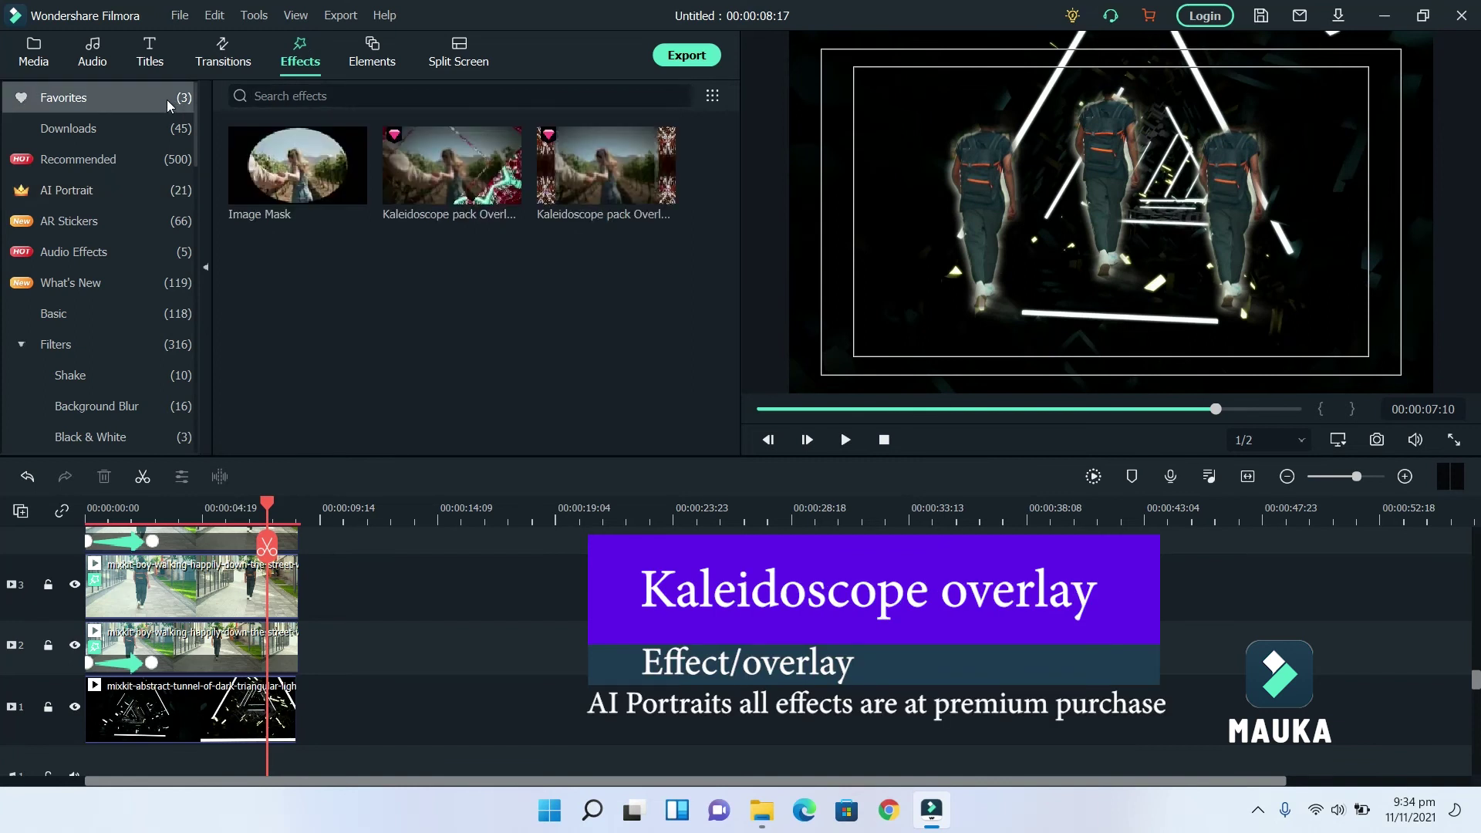
pyautogui.moveTo(507, 203)
pyautogui.moveTo(461, 204); pyautogui.dragTo(233, 692)
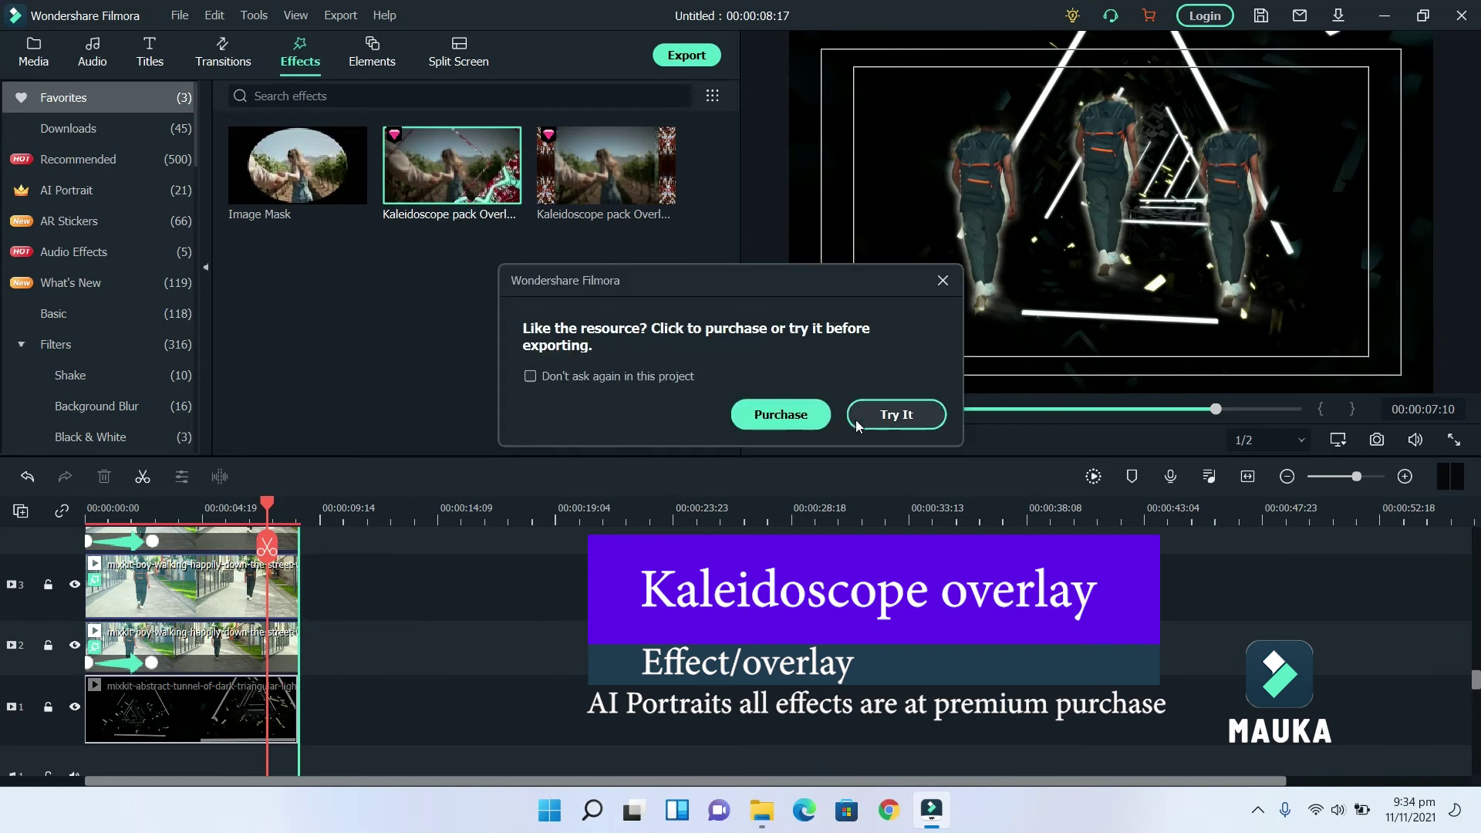
pyautogui.click(879, 417)
pyautogui.moveTo(617, 202); pyautogui.dragTo(208, 702)
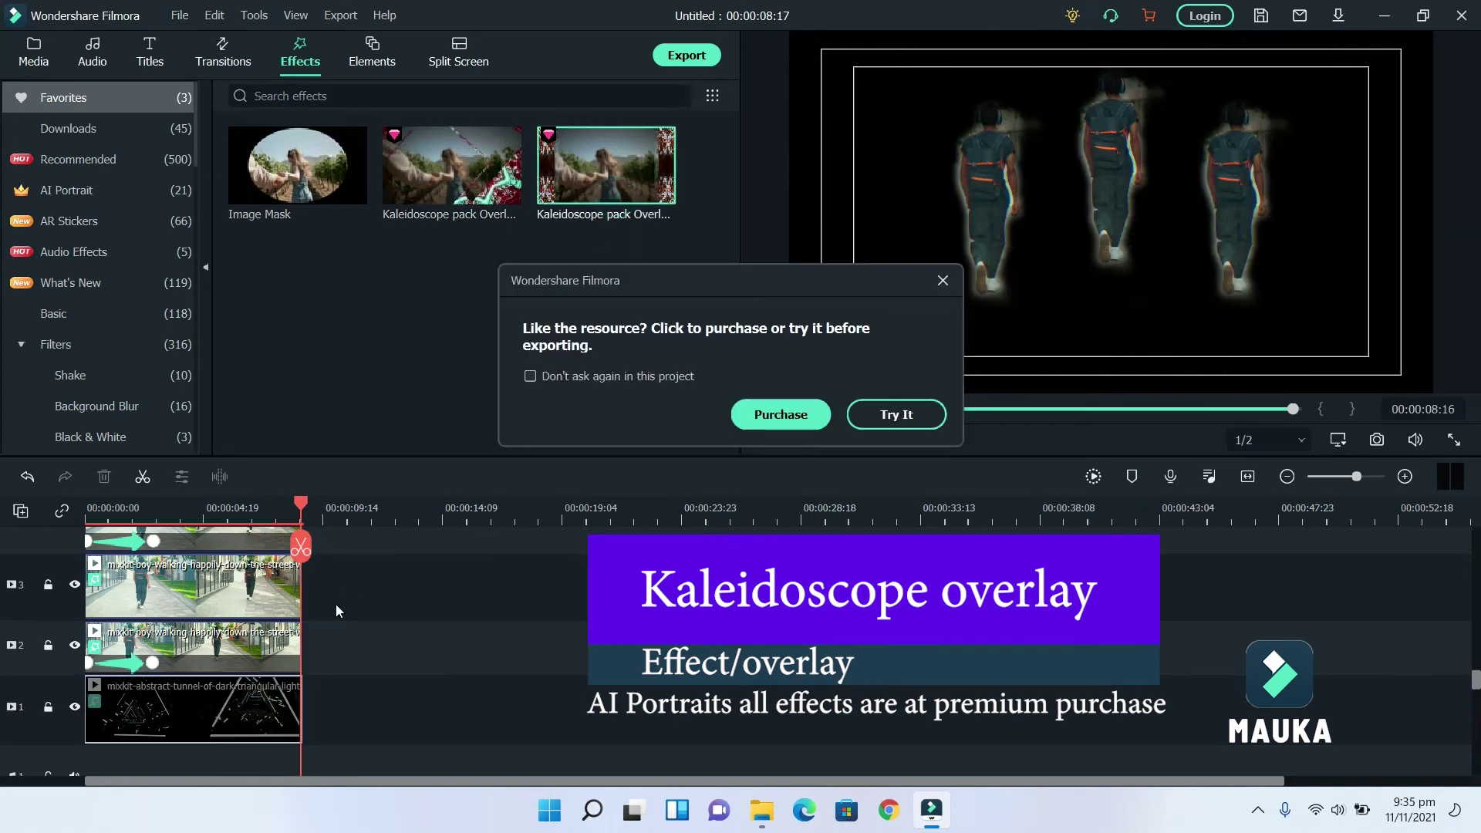
pyautogui.click(882, 416)
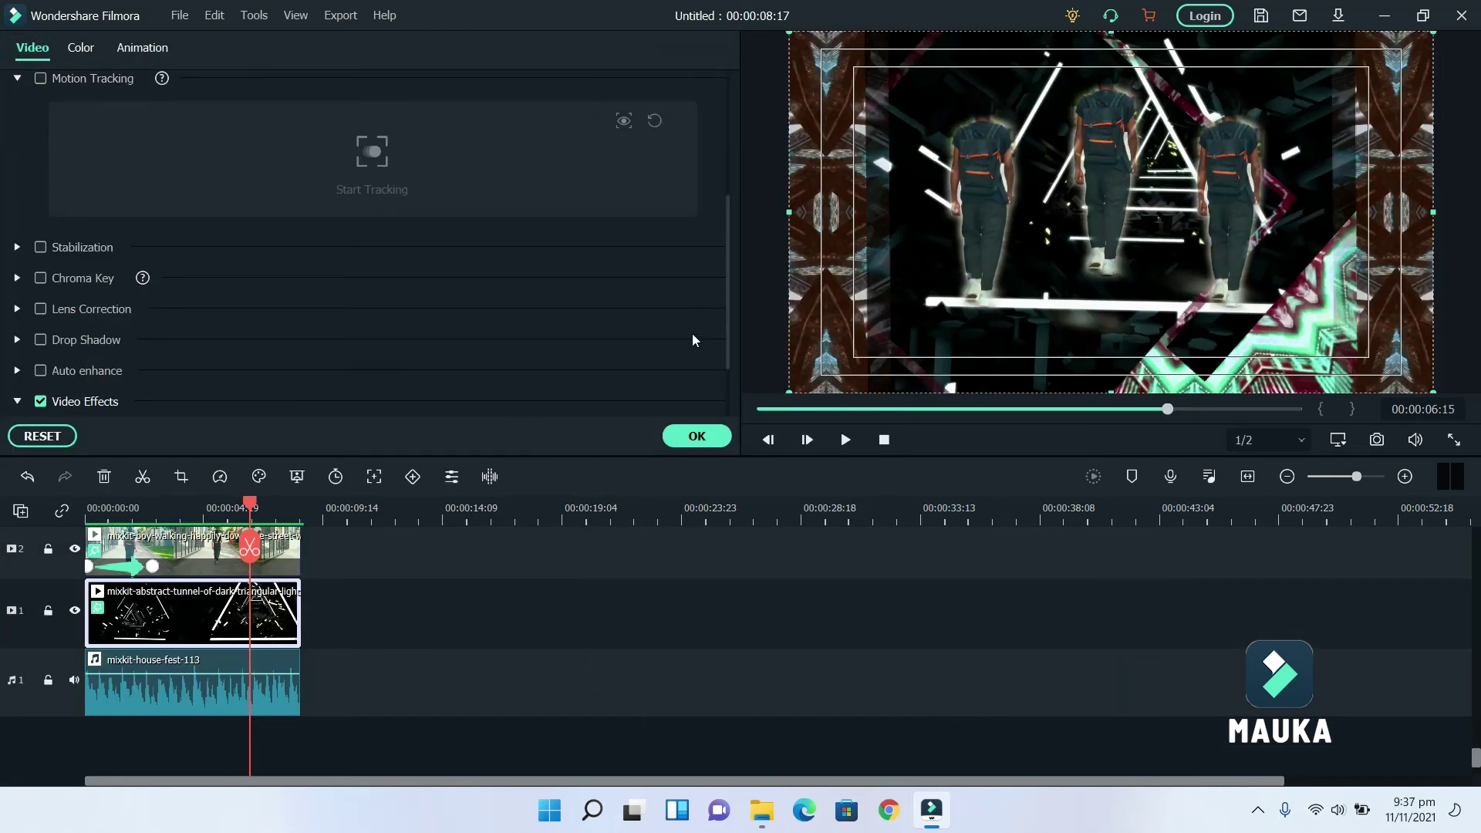
pyautogui.moveTo(726, 331); pyautogui.dragTo(721, 390)
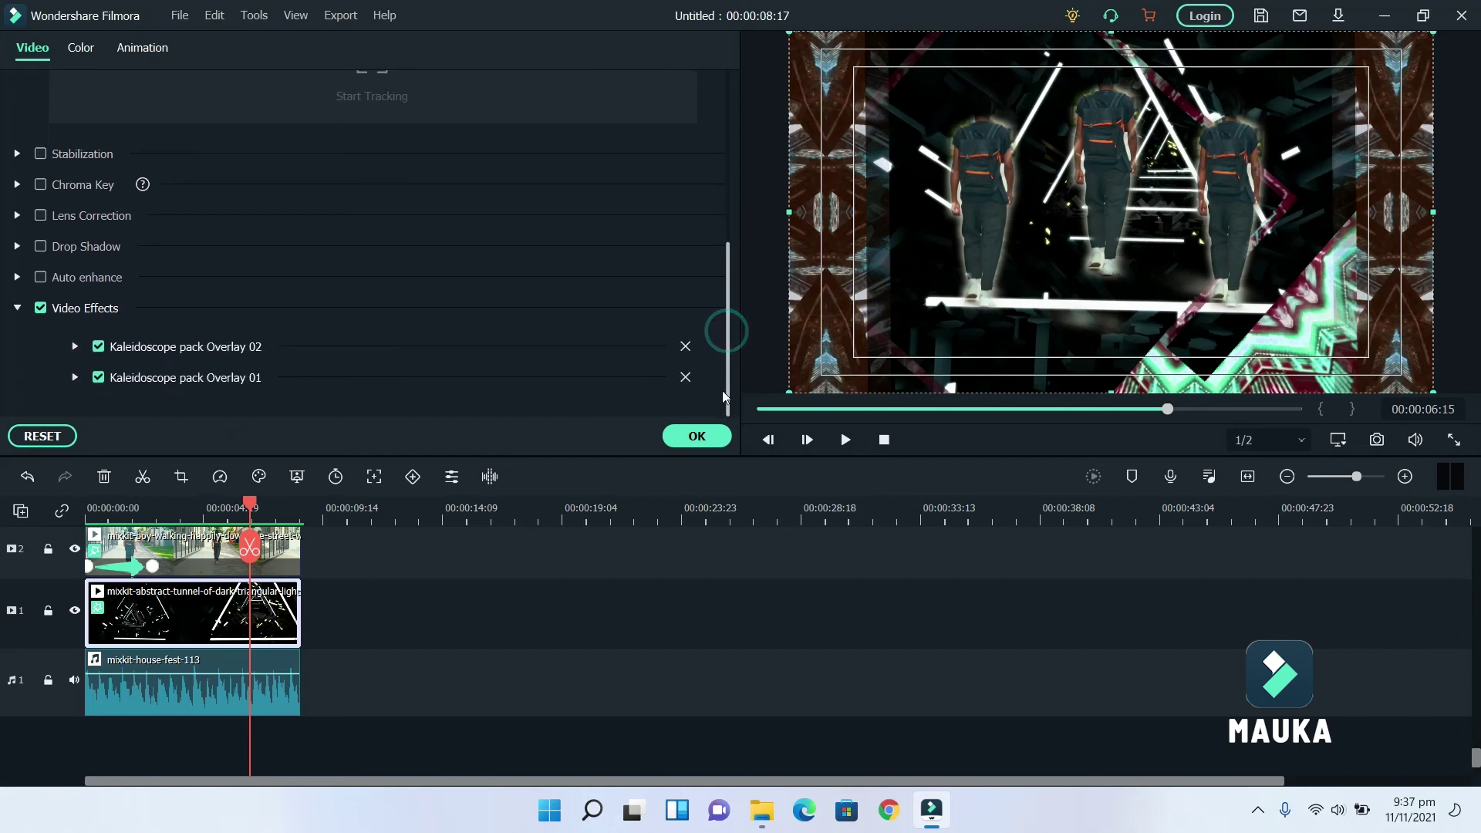